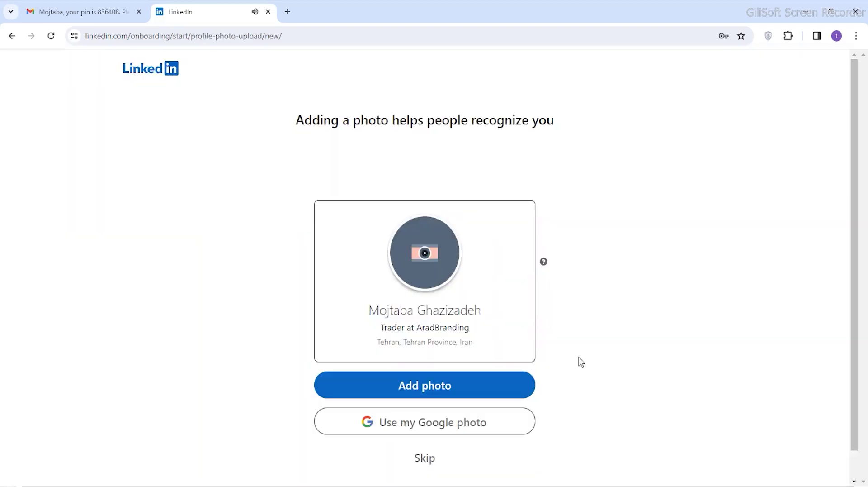
# Upload the portrait of the man in a dark suit before a world map as the profile photo and save it
pyautogui.click(401, 271)
pyautogui.click(262, 384)
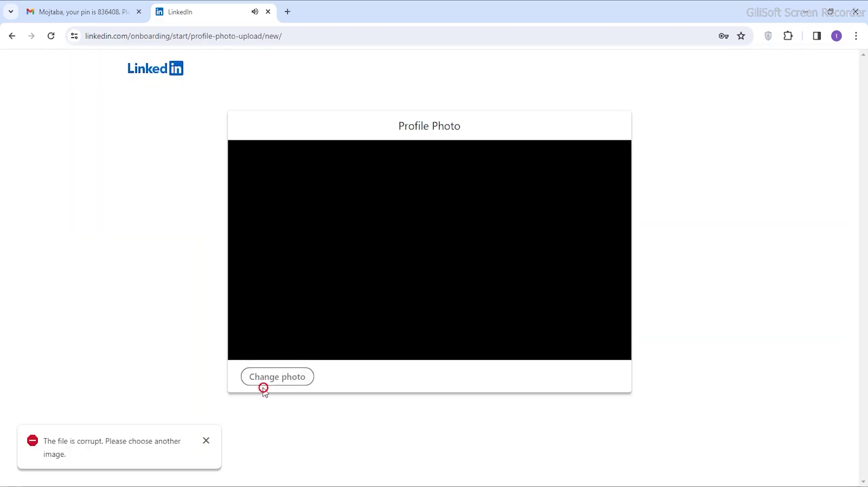
pyautogui.click(115, 171)
pyautogui.doubleClick(116, 171)
pyautogui.scroll(-3, 126, 136)
pyautogui.scroll(3, 126, 135)
pyautogui.doubleClick(127, 101)
pyautogui.scroll(-5, 245, 153)
pyautogui.click(307, 141)
pyautogui.doubleClick(308, 140)
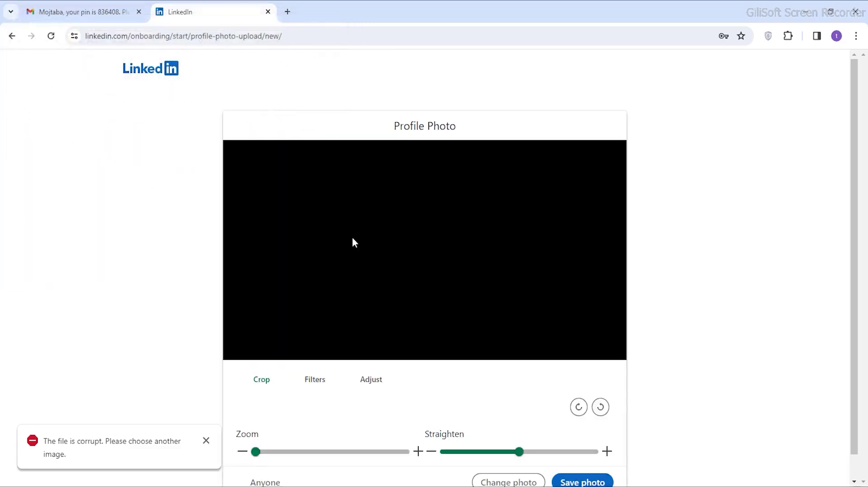
pyautogui.click(579, 475)
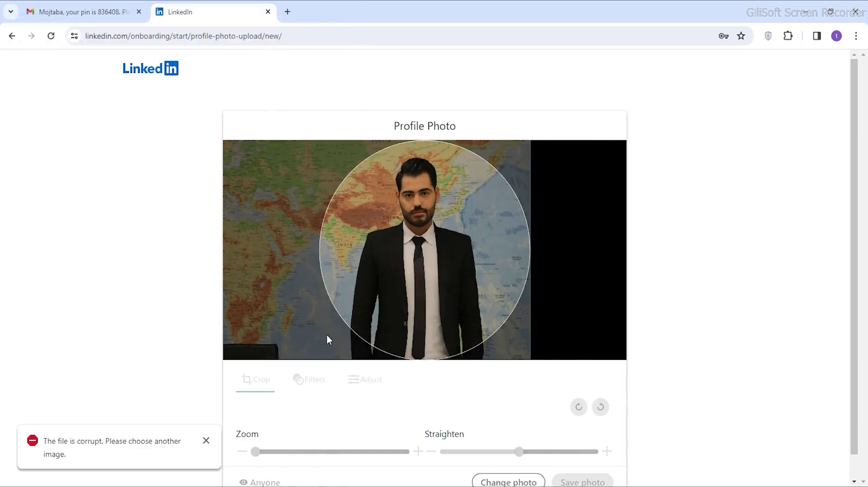
# Skip the repeated profile photo prompt and continue past the mobile app page
pyautogui.scroll(-1, 400, 295)
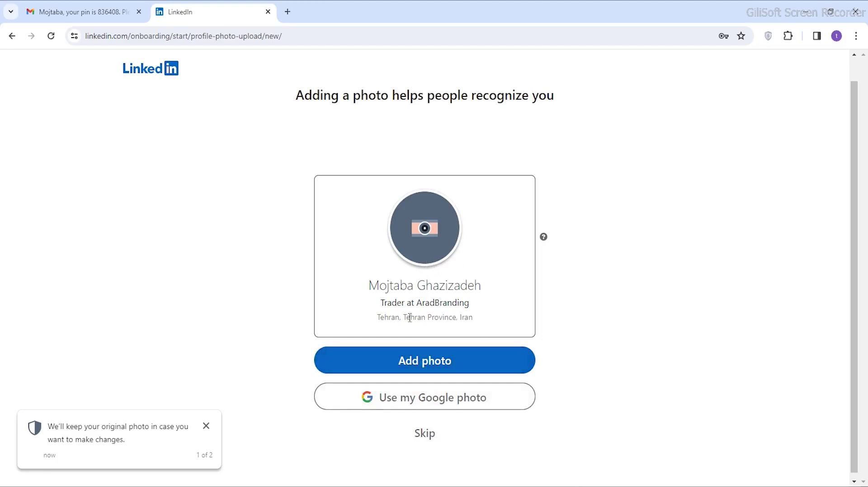
pyautogui.click(428, 435)
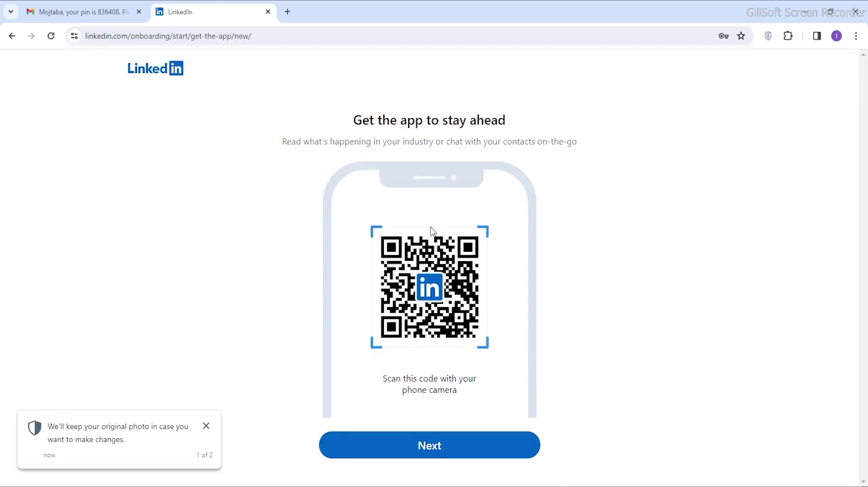
pyautogui.click(388, 447)
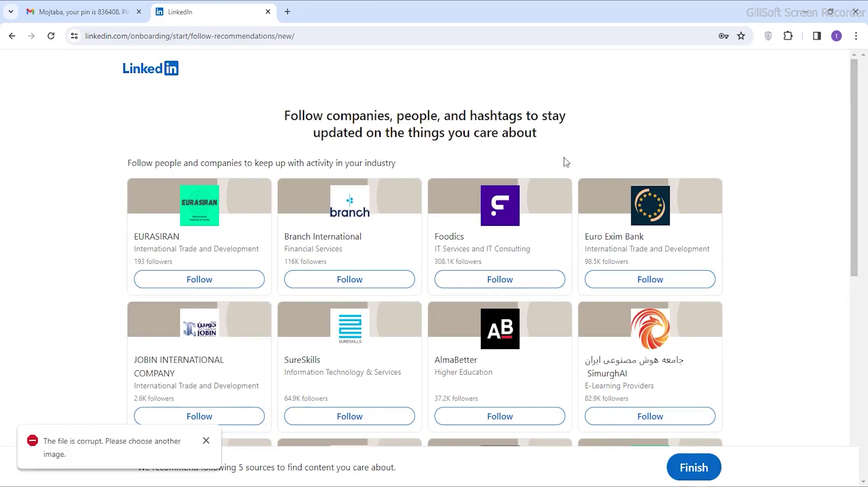
# Review the recommended companies to follow and finish the onboarding without following any of them
pyautogui.scroll(-2, 610, 322)
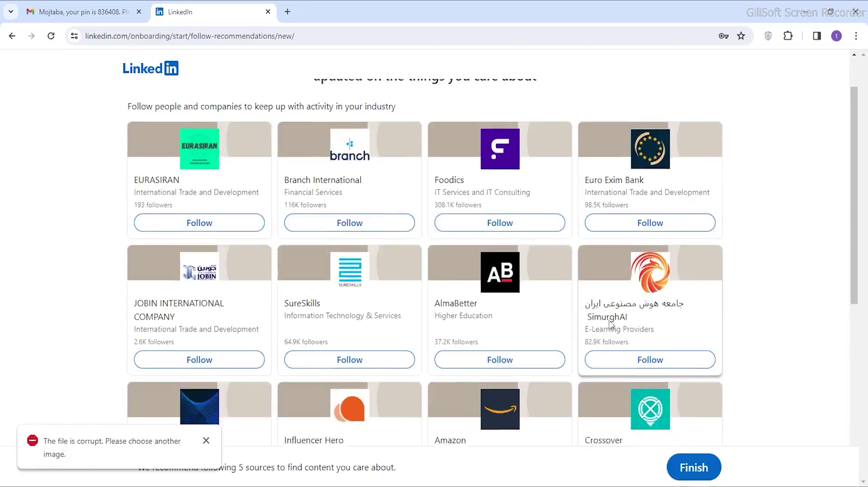
pyautogui.scroll(-3, 611, 322)
pyautogui.scroll(3, 387, 254)
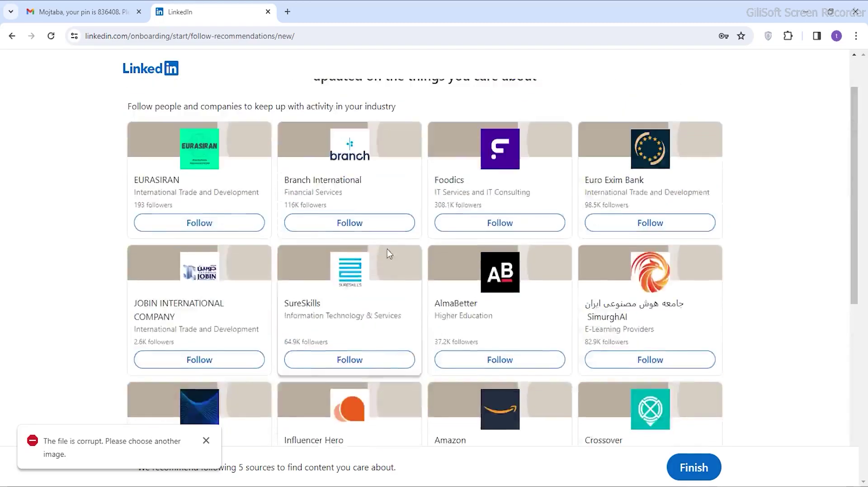
pyautogui.scroll(1, 398, 199)
pyautogui.scroll(-8, 412, 175)
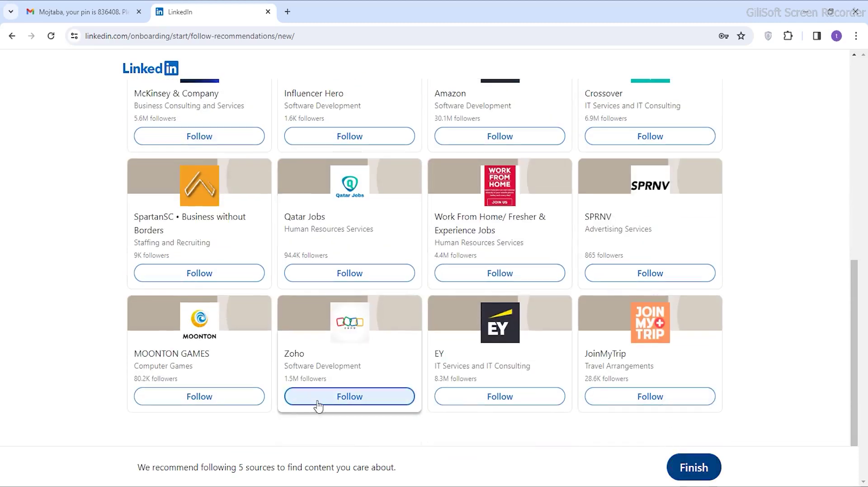
pyautogui.click(706, 466)
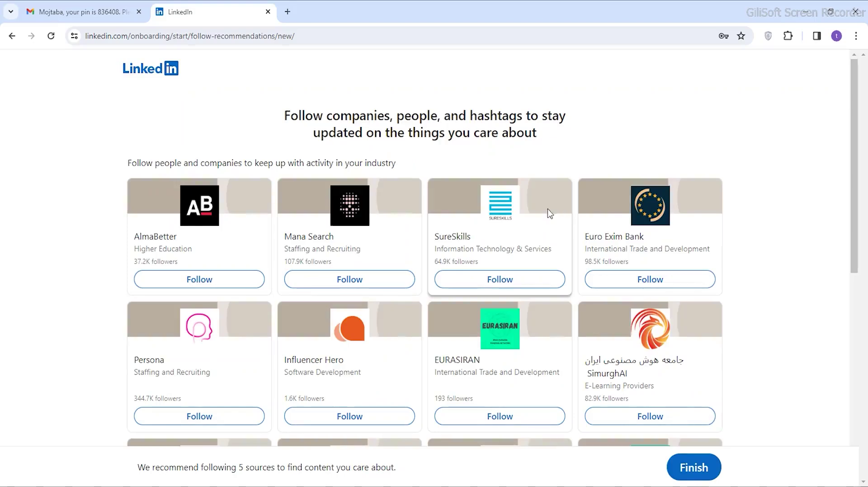
pyautogui.click(687, 471)
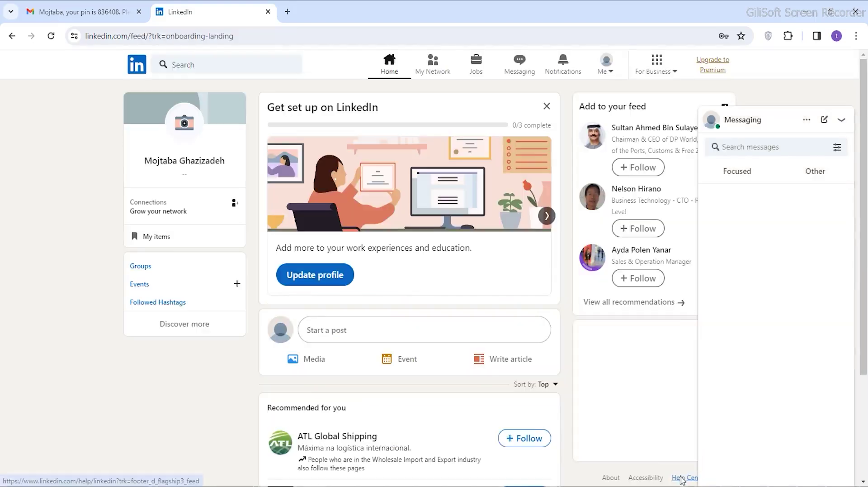
# Open the account owner's profile page from the home feed
pyautogui.click(842, 118)
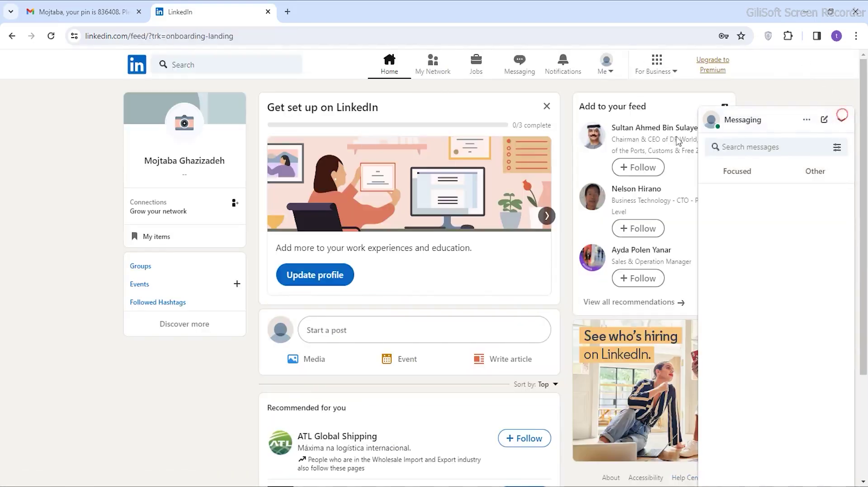
pyautogui.click(166, 170)
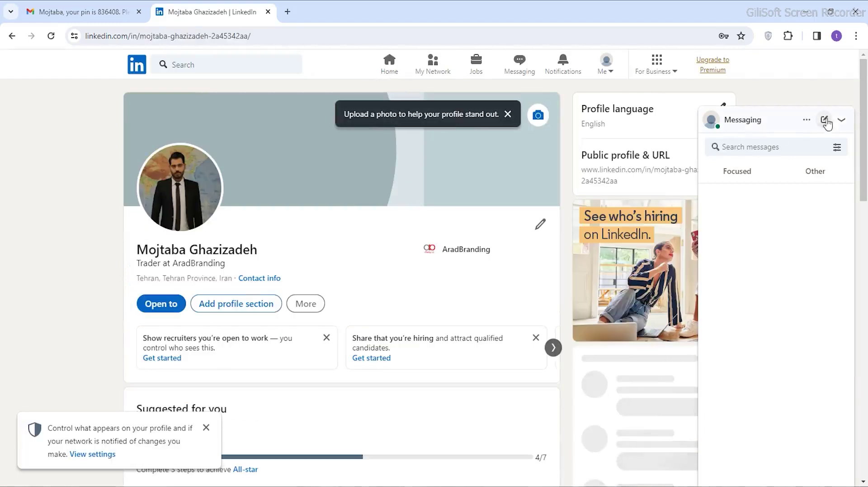
pyautogui.click(827, 123)
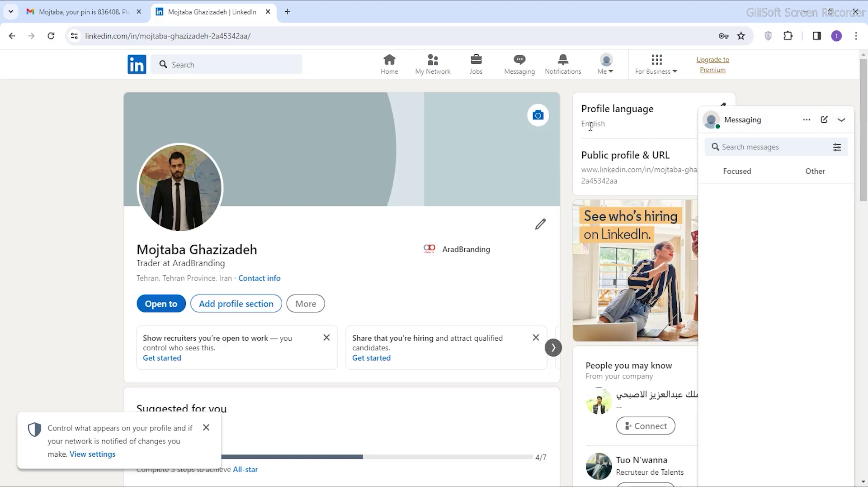
# Start adding a profile background and choose the group photo from the Myself pictures folder
pyautogui.click(545, 124)
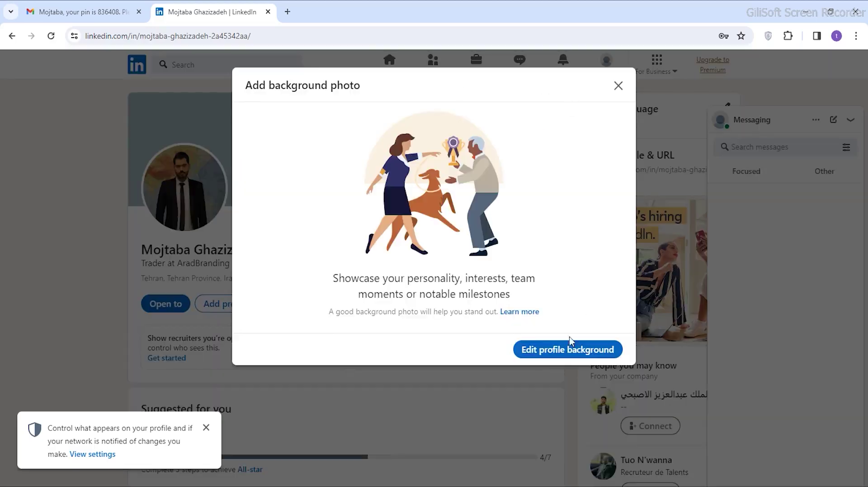
pyautogui.click(556, 349)
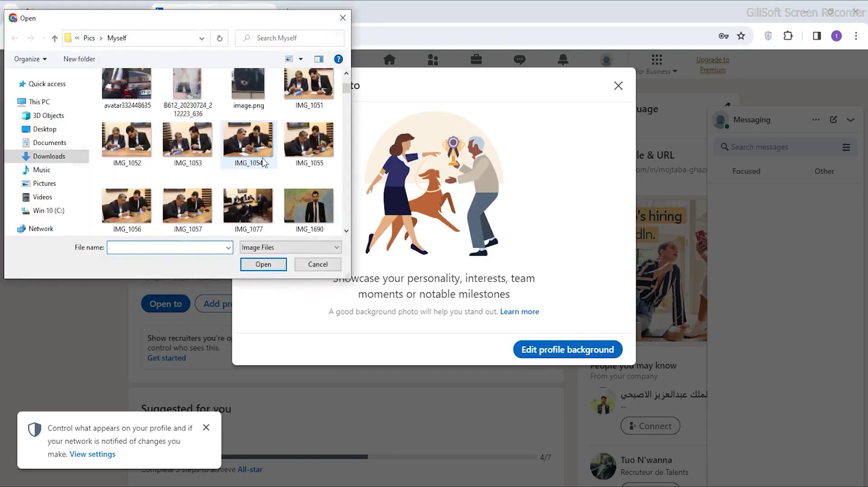
pyautogui.scroll(-5, 271, 174)
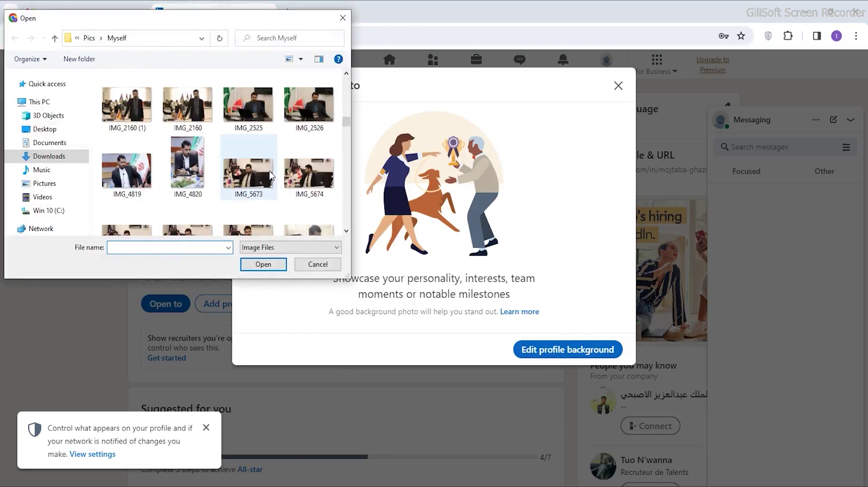
pyautogui.scroll(-3, 270, 174)
pyautogui.doubleClick(238, 204)
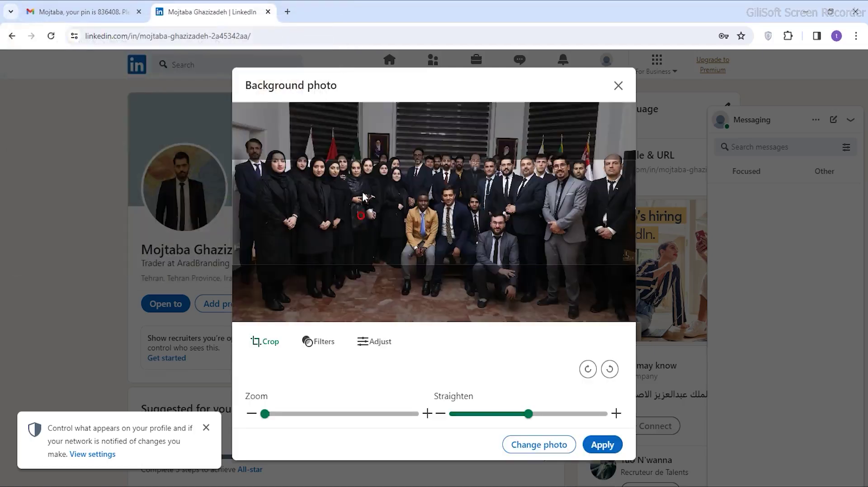
# Reposition the group photo vertically so the people fill the banner crop, and apply it as the background
pyautogui.moveTo(355, 214); pyautogui.dragTo(362, 183)
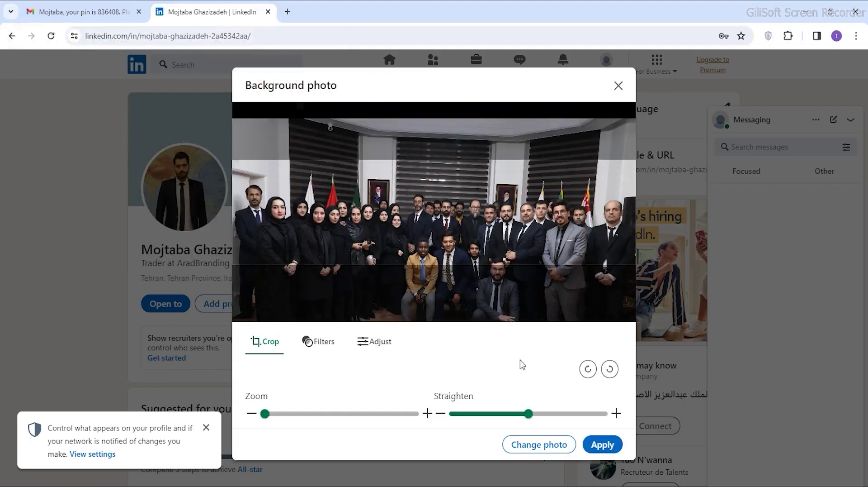
pyautogui.moveTo(481, 236); pyautogui.dragTo(477, 219)
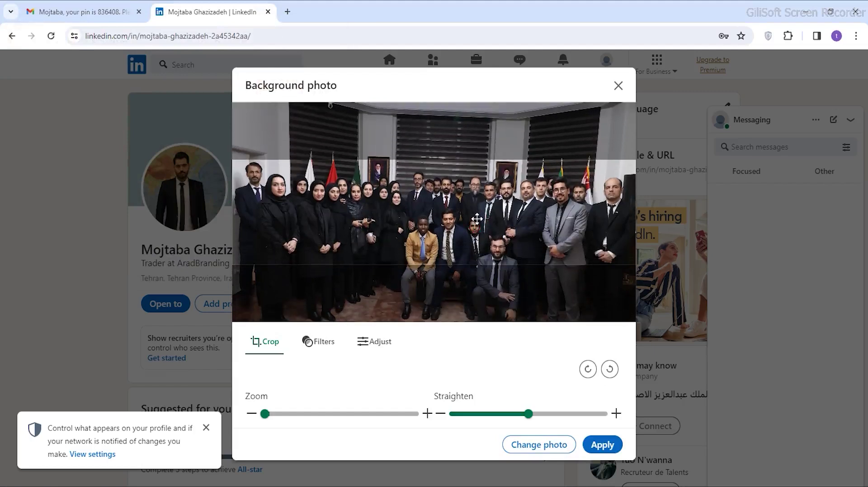
pyautogui.click(603, 444)
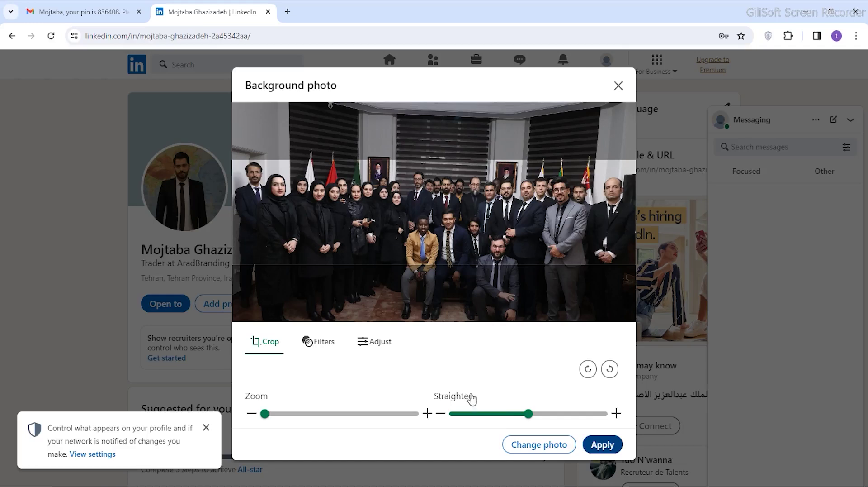
pyautogui.click(597, 444)
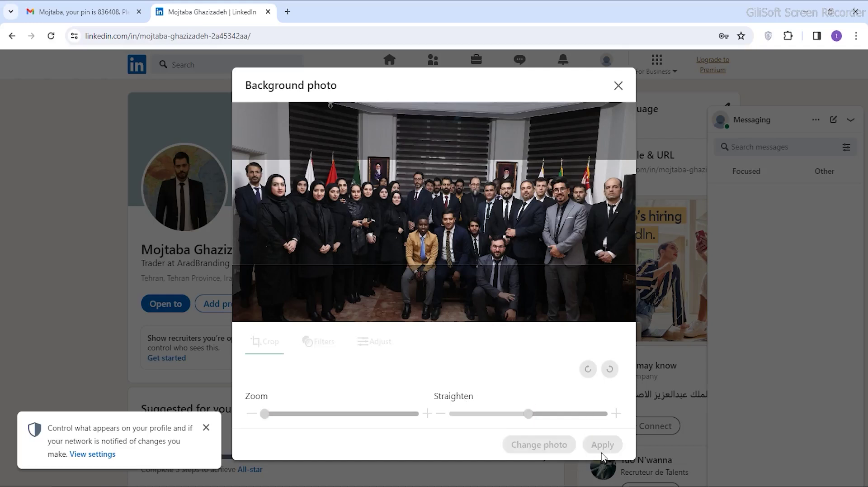
pyautogui.click(651, 239)
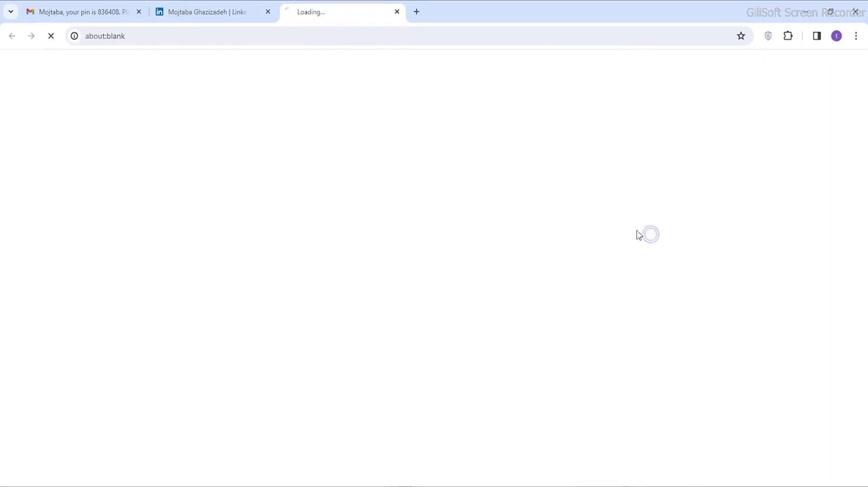
pyautogui.click(239, 10)
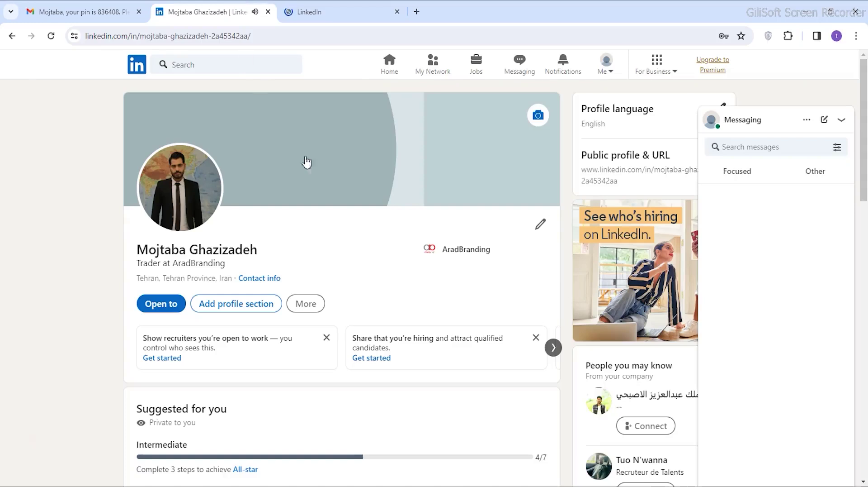
pyautogui.click(397, 11)
# Add an About section reading "I am wholesale trader of cable and wire and agencies recruiter of Arad Branding company"
pyautogui.scroll(-4, 332, 240)
pyautogui.scroll(4, 297, 236)
pyautogui.click(246, 307)
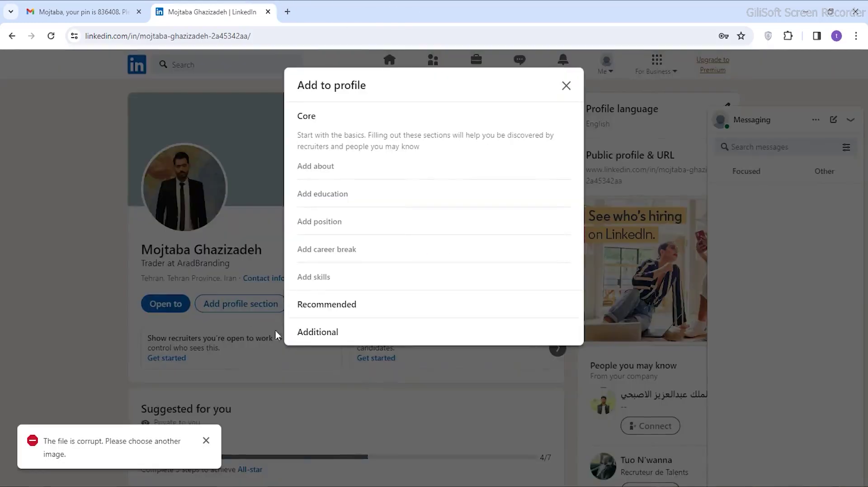
pyautogui.click(312, 174)
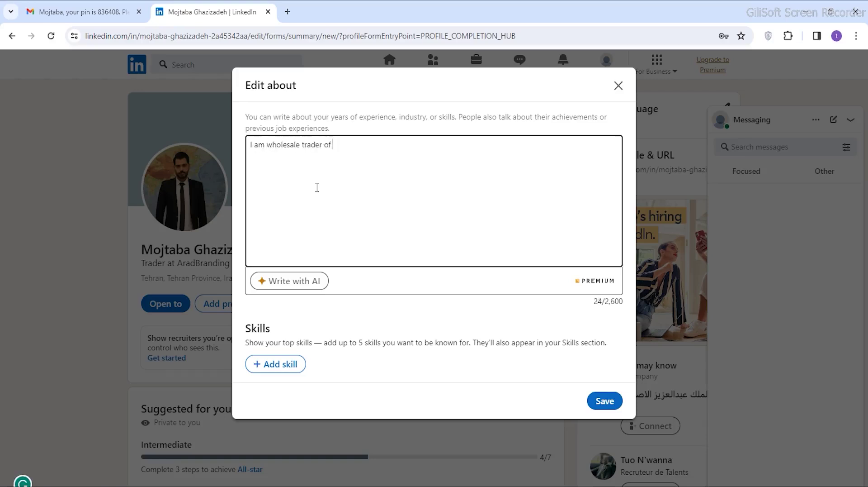
pyautogui.press('BackSpace')
pyautogui.press('BackSpace')
pyautogui.press('BackSpace')
pyautogui.press('BackSpace')
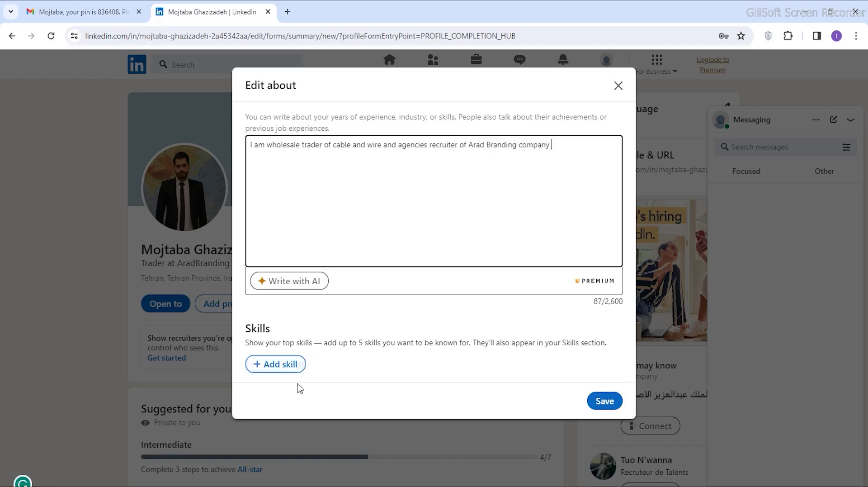
# Add Negotiation as a top skill in the About section
pyautogui.click(291, 364)
pyautogui.write('negoita')
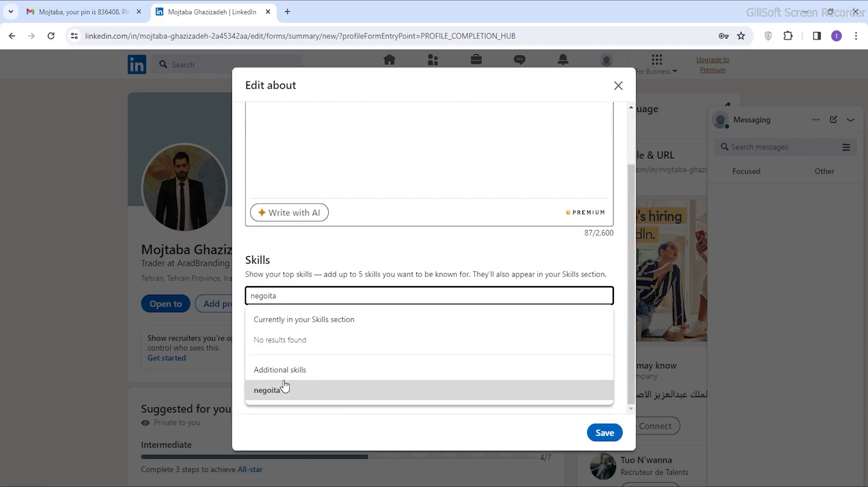
pyautogui.press('BackSpace')
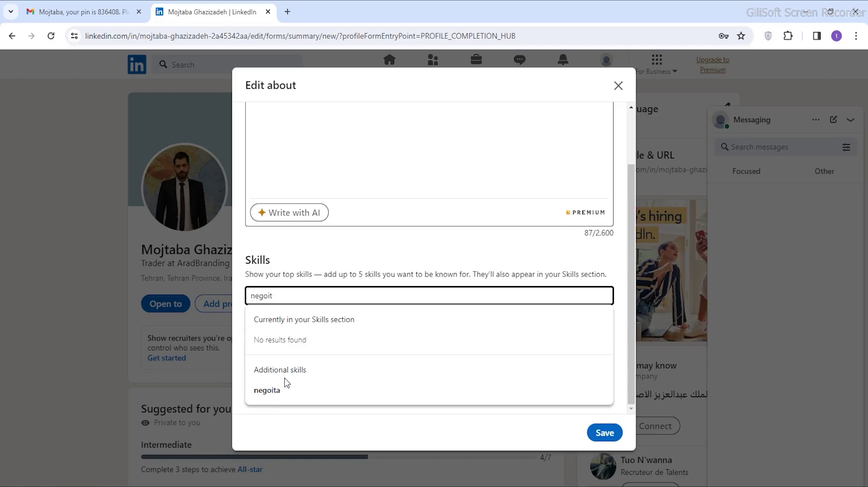
pyautogui.write('tiatoi')
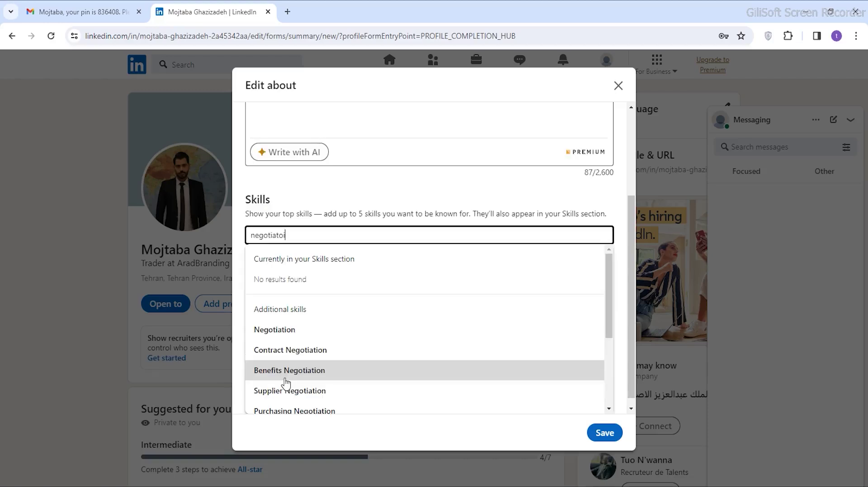
pyautogui.press('BackSpace')
pyautogui.press('BackSpace')
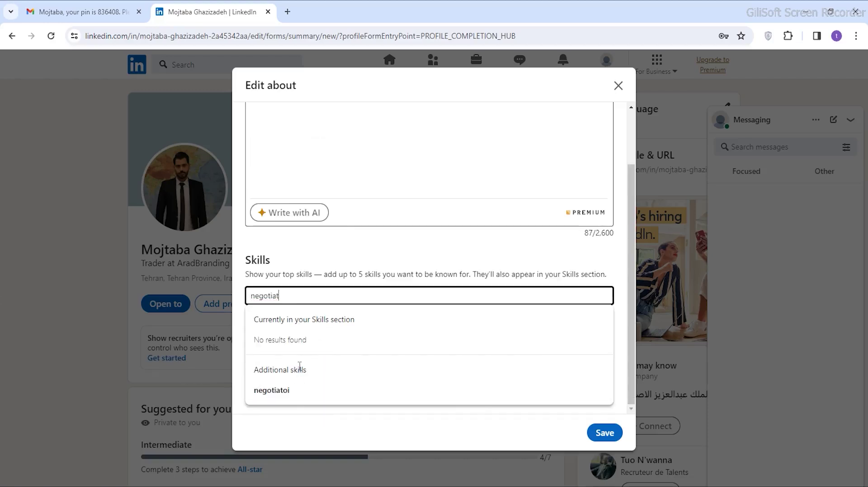
pyautogui.click(299, 322)
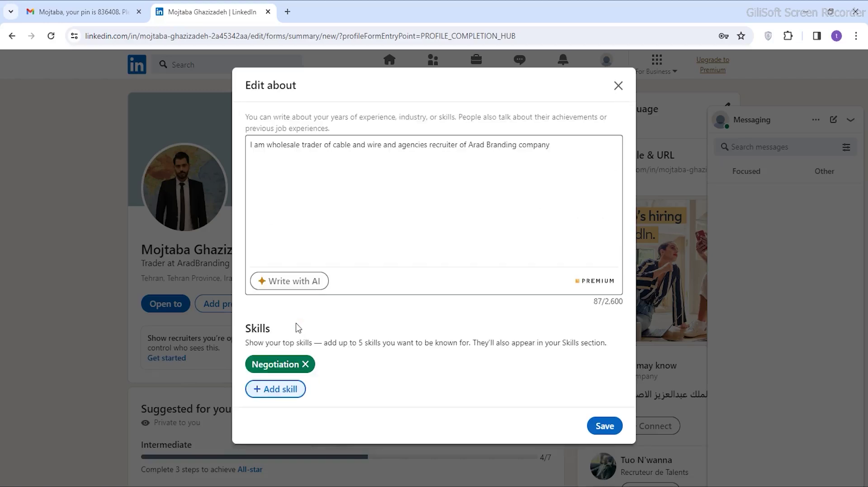
# Add Sales as a second top skill in the About section
pyautogui.click(256, 395)
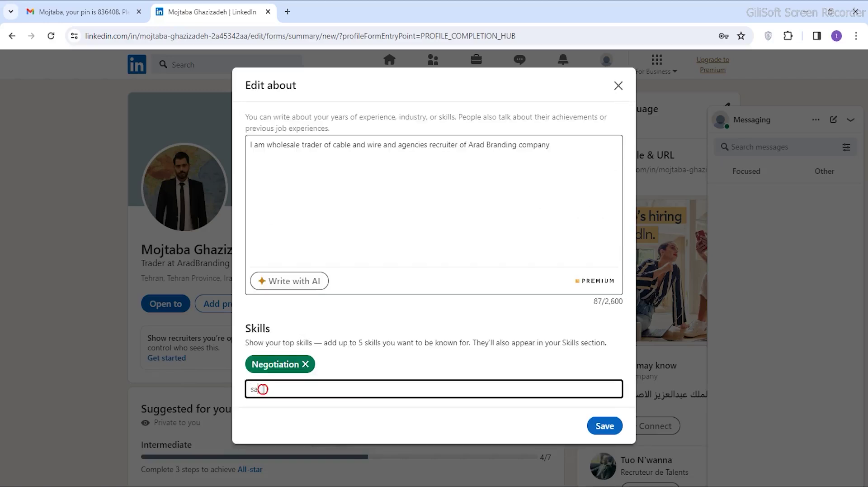
pyautogui.write('sal')
pyautogui.click(273, 329)
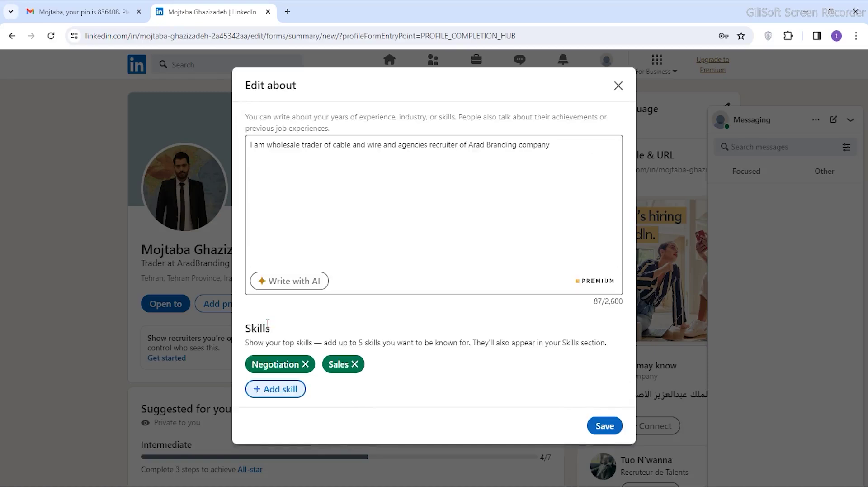
# Add Financial Services as a third top skill in the About section
pyautogui.click(255, 387)
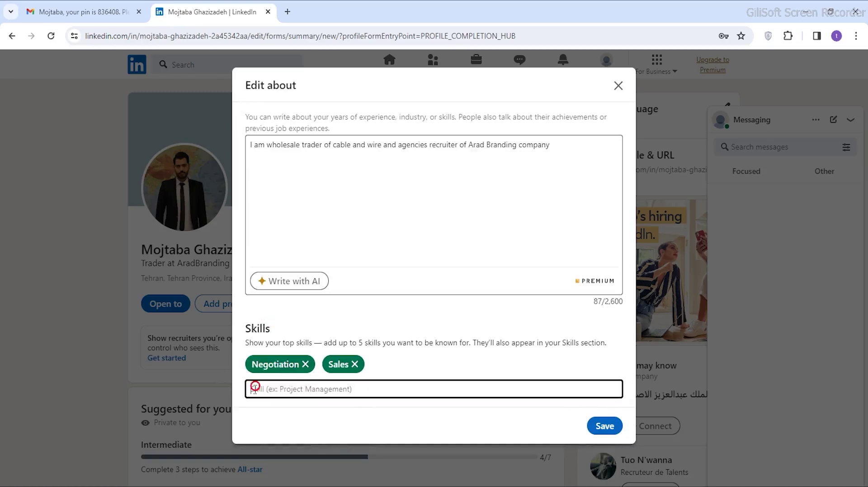
pyautogui.write('fina')
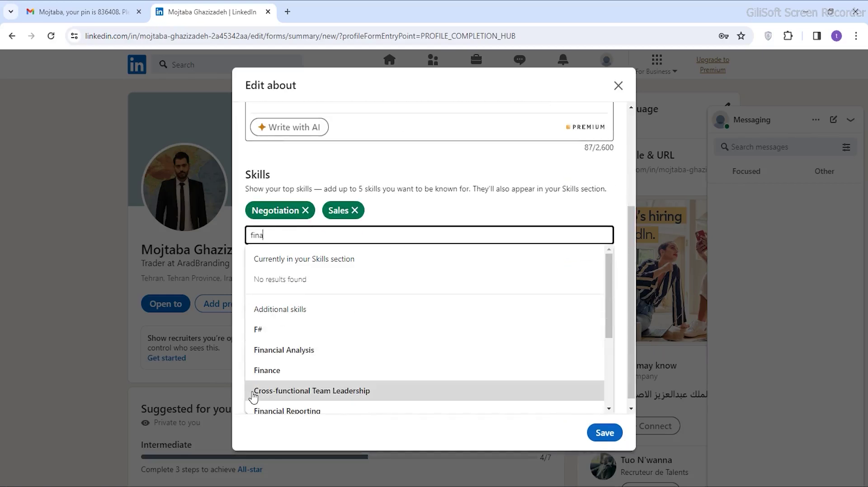
pyautogui.write('nci')
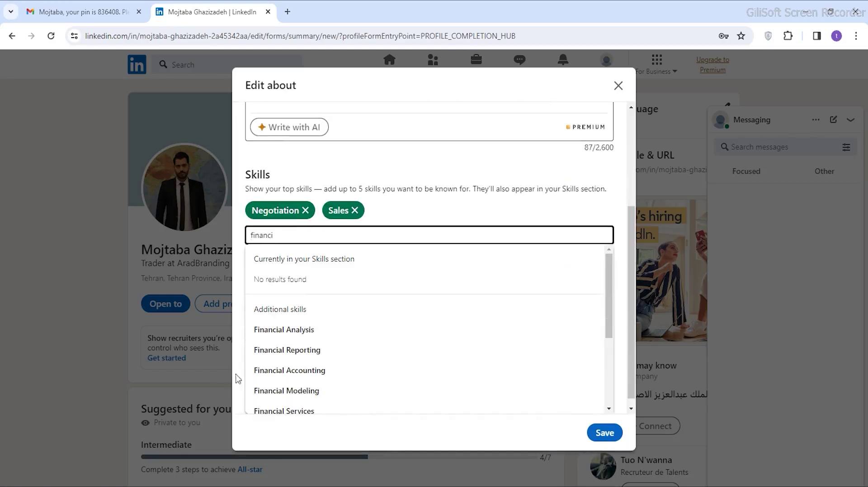
pyautogui.scroll(-3, 283, 340)
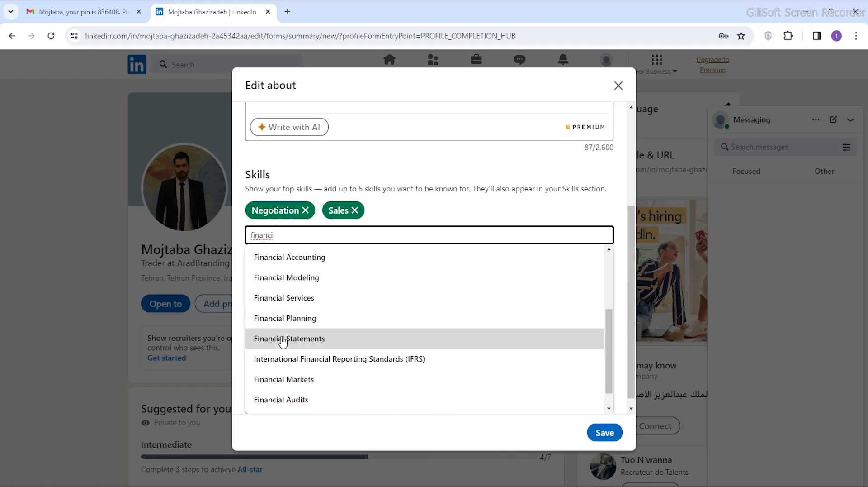
pyautogui.click(284, 299)
# Add E-Commerce as the fourth top skill, save the About section and finish the top skills follow-up
pyautogui.click(264, 392)
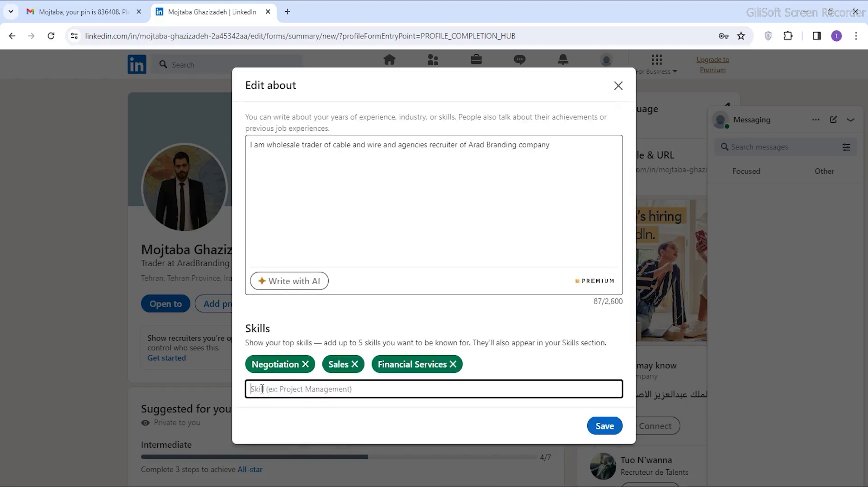
pyautogui.write('commer')
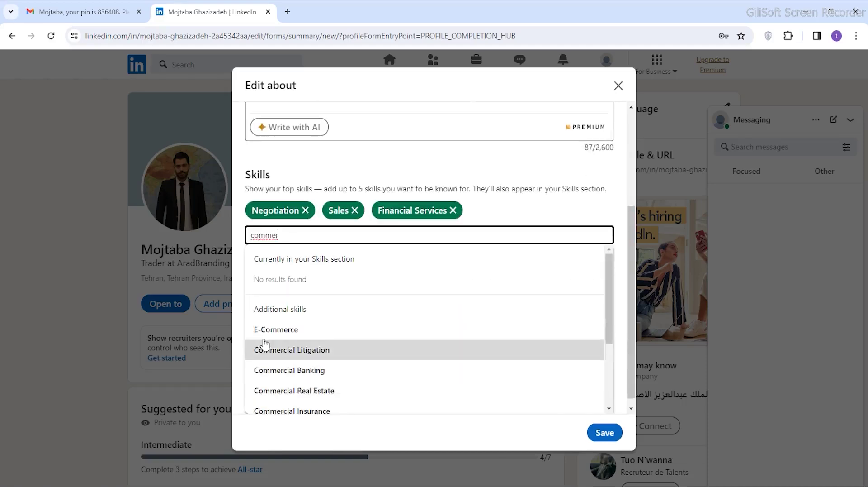
pyautogui.click(281, 332)
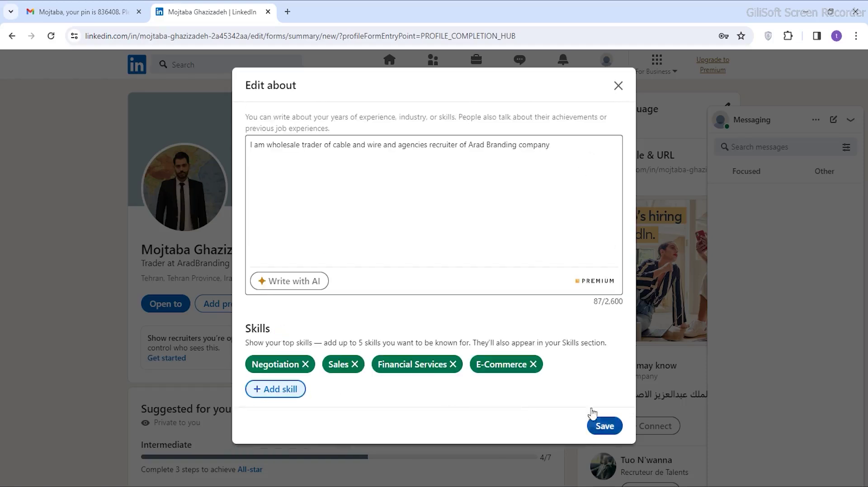
pyautogui.click(594, 424)
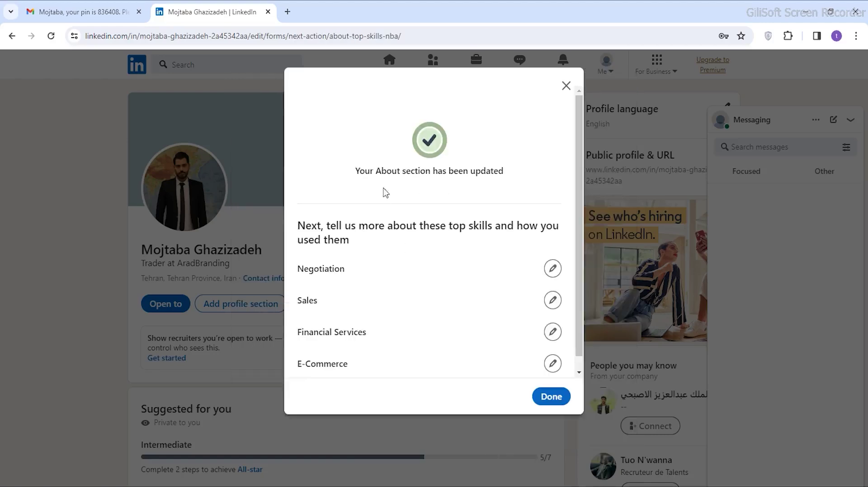
pyautogui.scroll(-1, 333, 282)
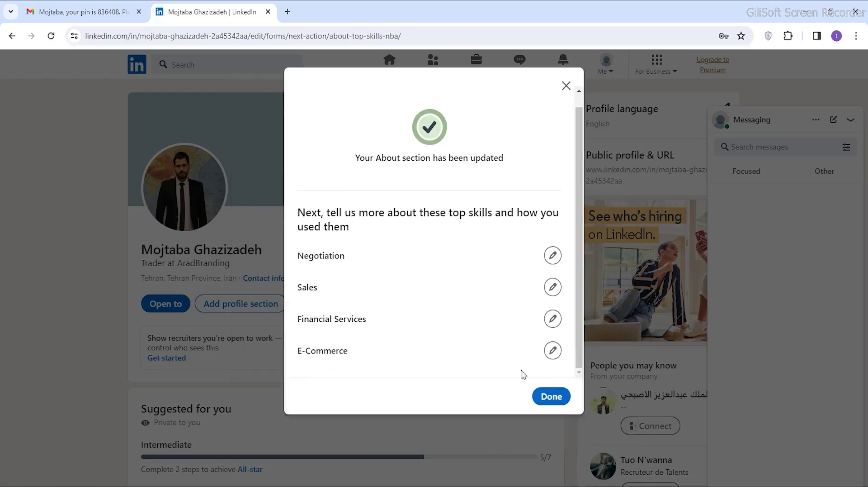
pyautogui.click(553, 396)
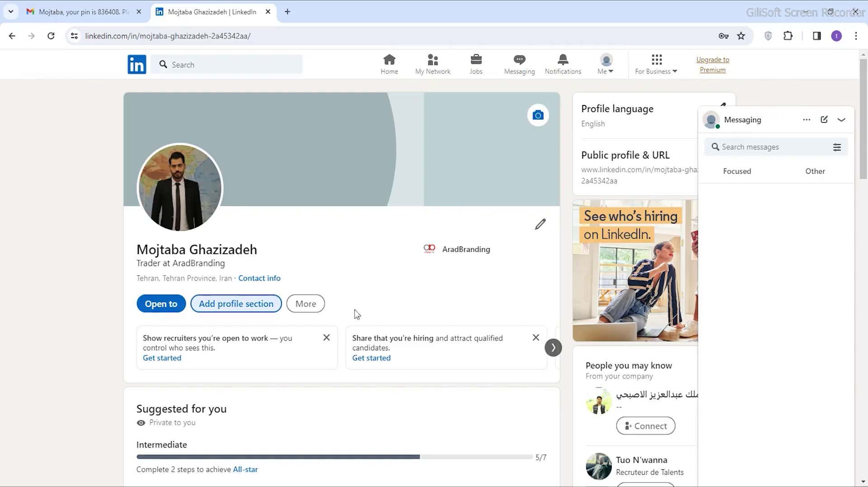
# Start a new education entry on the profile with Azad University (IAU) as the school
pyautogui.click(238, 309)
pyautogui.click(334, 120)
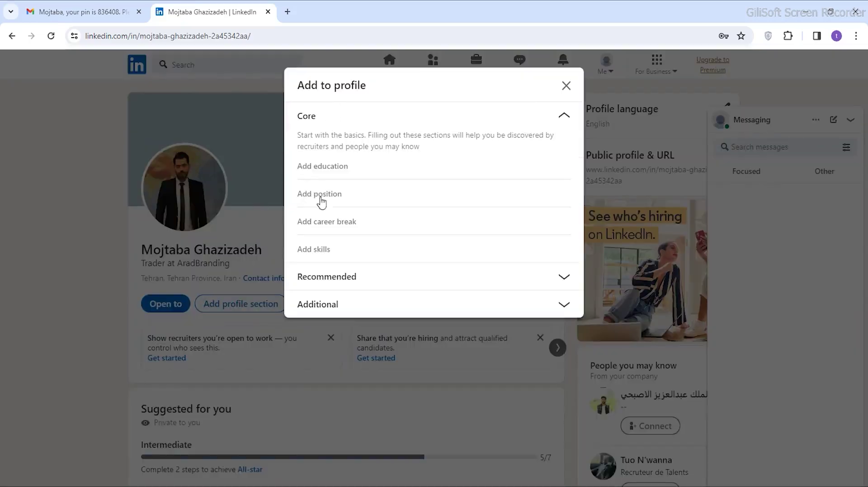
pyautogui.click(328, 175)
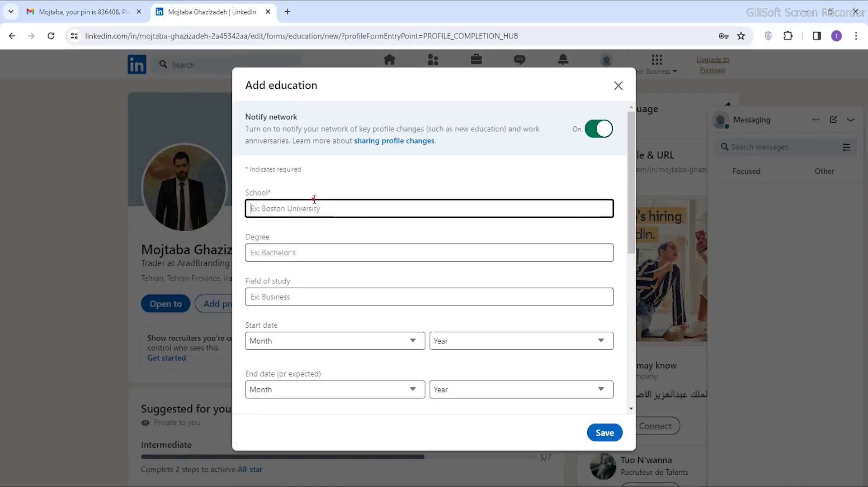
pyautogui.write('Azad')
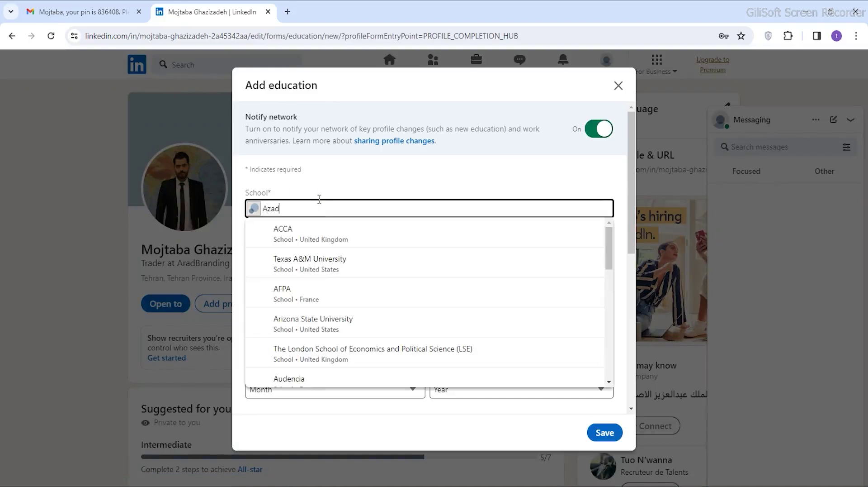
pyautogui.click(329, 224)
# Set the degree to Bachelor of Commerce - BCom and the field of study to Business/Commerce, General
pyautogui.click(323, 250)
pyautogui.write('comme')
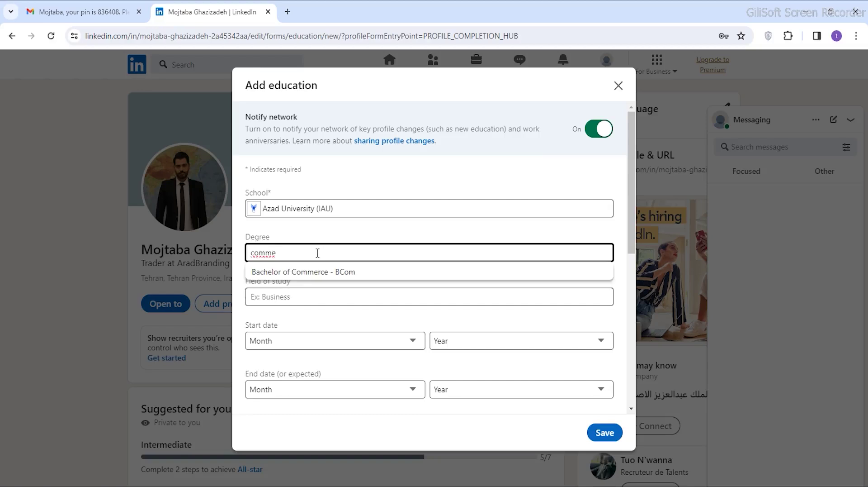
pyautogui.click(310, 272)
pyautogui.click(297, 294)
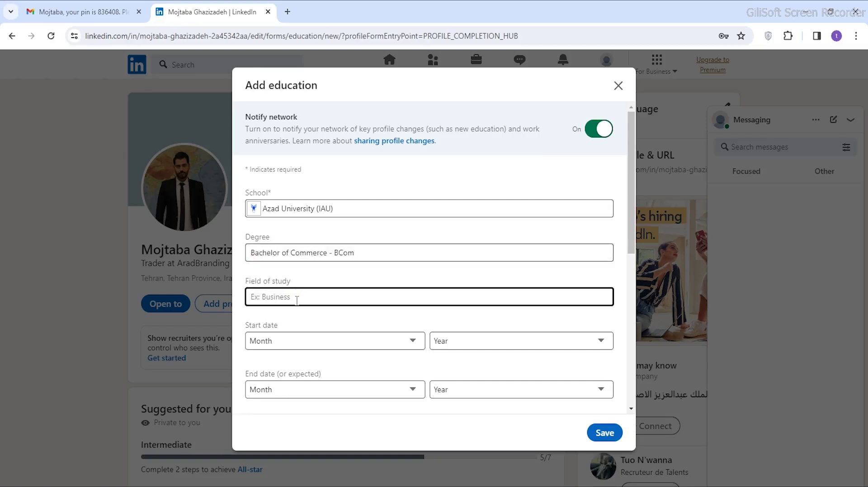
pyautogui.write('business')
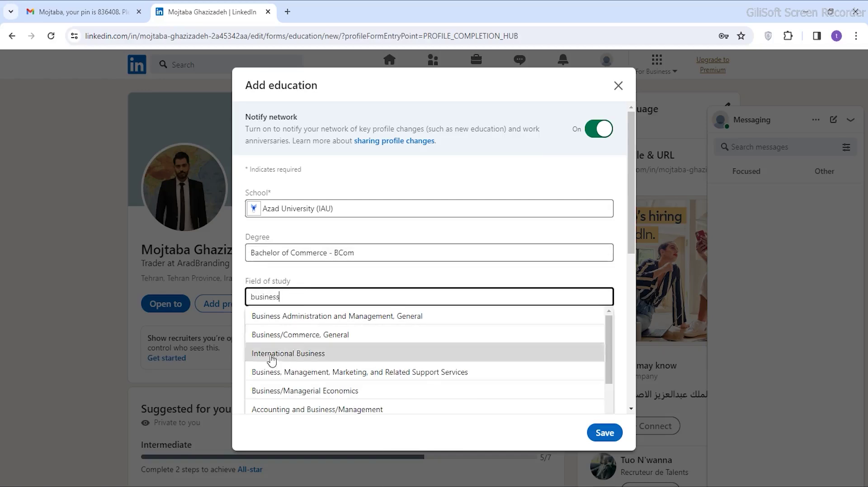
pyautogui.click(276, 334)
# Set the education start date to August 2019 and the end date to July 2023
pyautogui.click(279, 342)
pyautogui.click(299, 276)
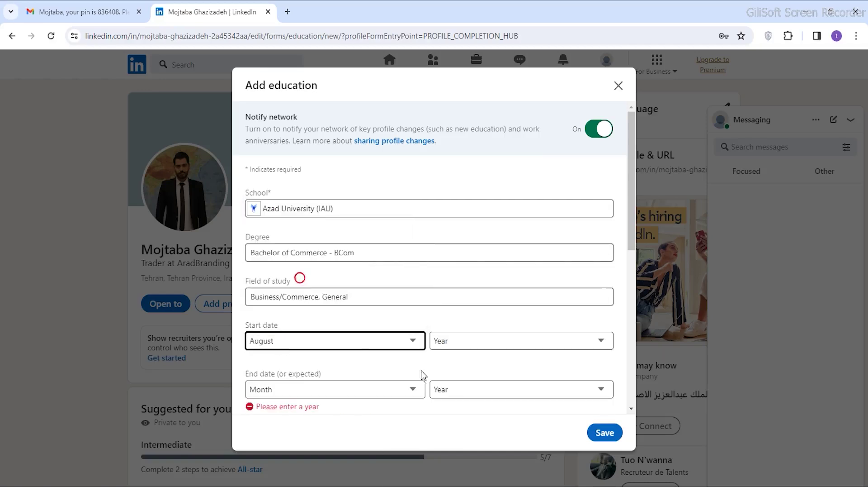
pyautogui.click(444, 340)
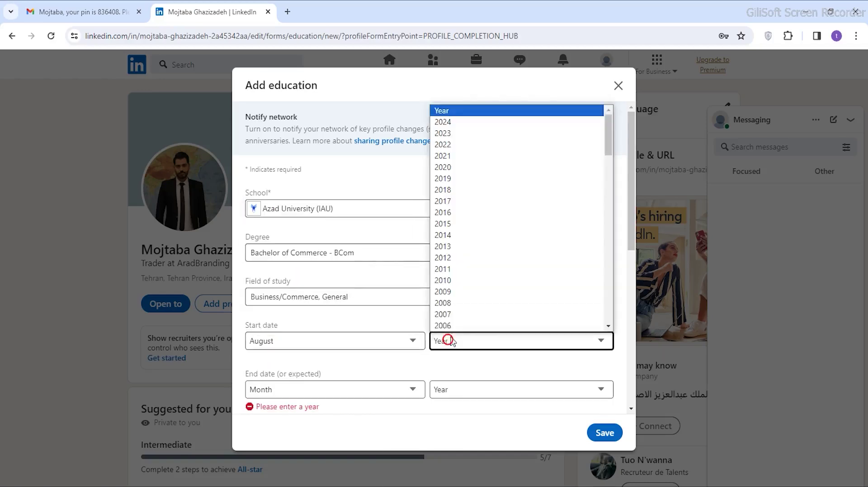
pyautogui.click(496, 179)
pyautogui.click(320, 388)
pyautogui.click(318, 317)
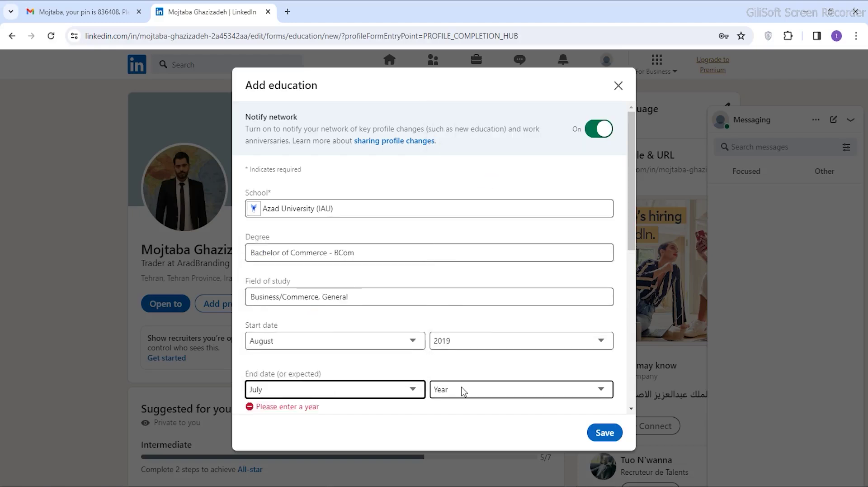
pyautogui.click(462, 389)
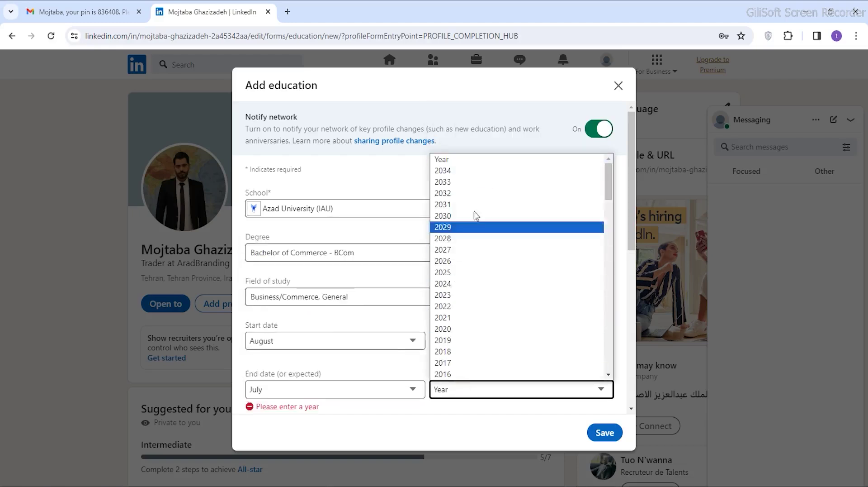
pyautogui.click(461, 295)
# Enter A as the education grade and save the entry without activities, description, skills or media
pyautogui.scroll(-5, 526, 389)
pyautogui.click(303, 211)
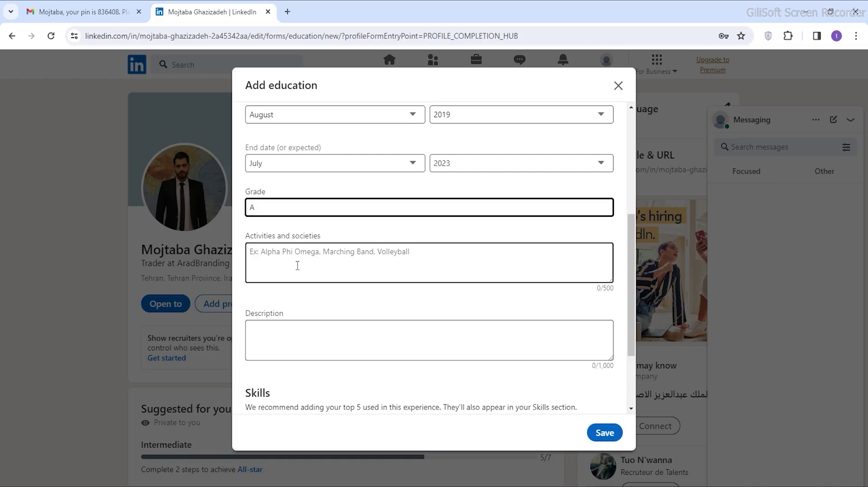
pyautogui.scroll(-2, 300, 271)
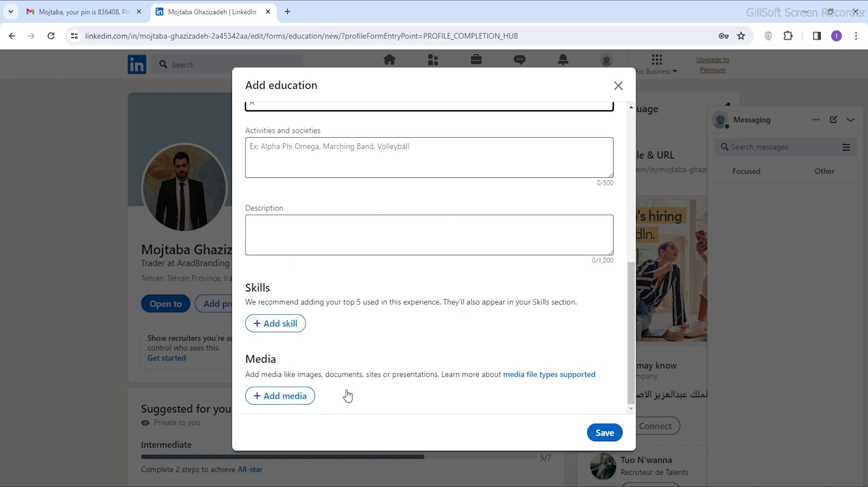
pyautogui.click(605, 433)
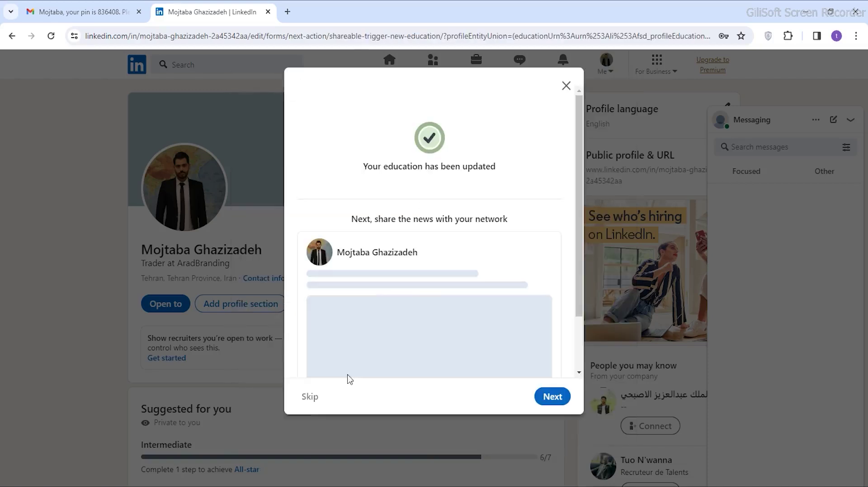
# Share the educational milestone as a post to Anyone and dismiss the recommendation request
pyautogui.click(554, 399)
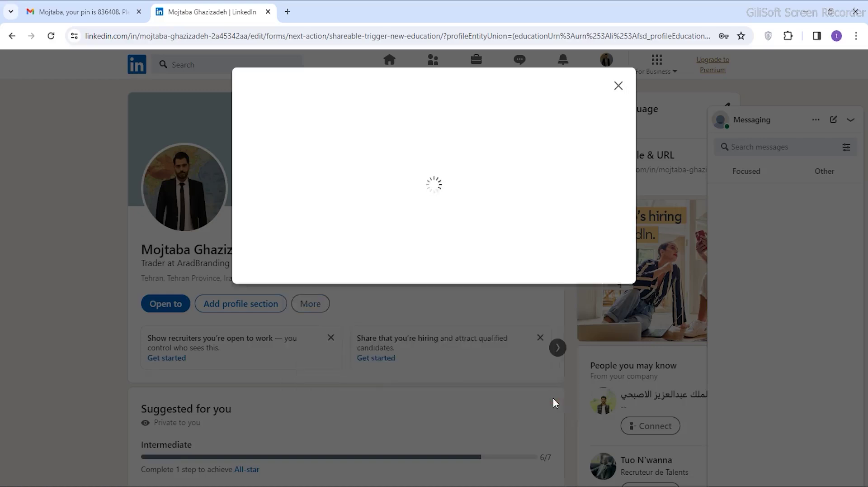
pyautogui.scroll(-4, 436, 166)
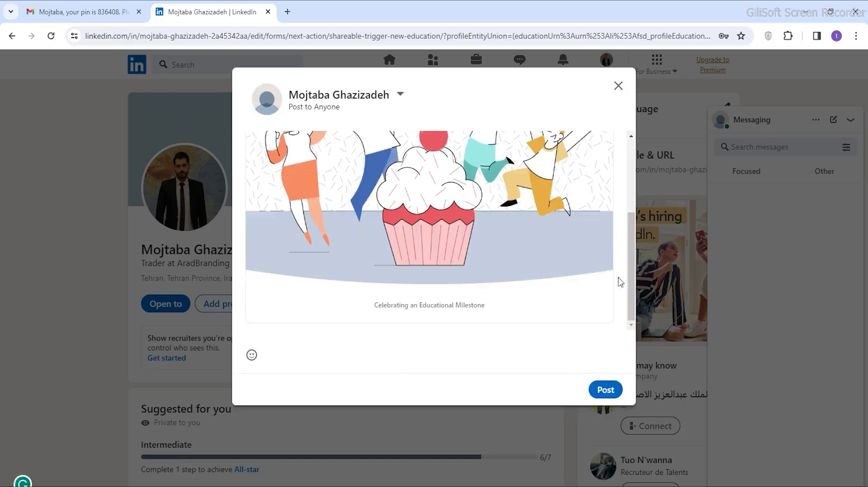
pyautogui.click(606, 389)
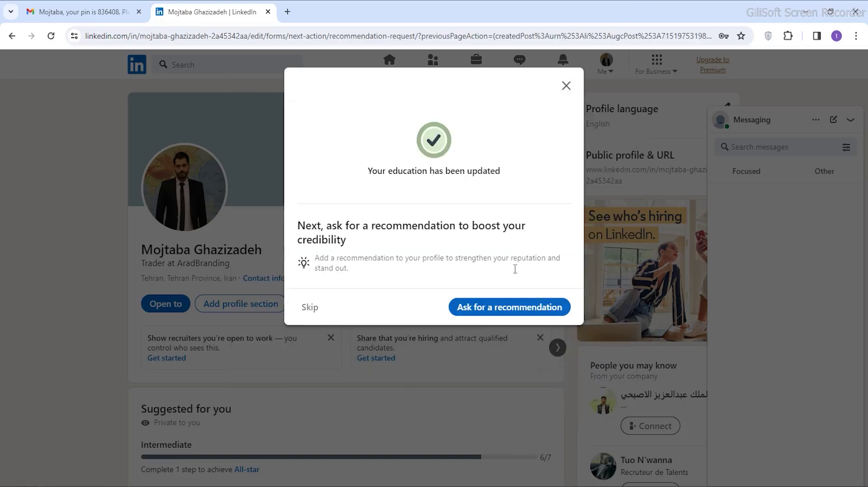
pyautogui.click(566, 87)
# Start a new position entry on the profile with Agency Recruiter as the title
pyautogui.click(228, 300)
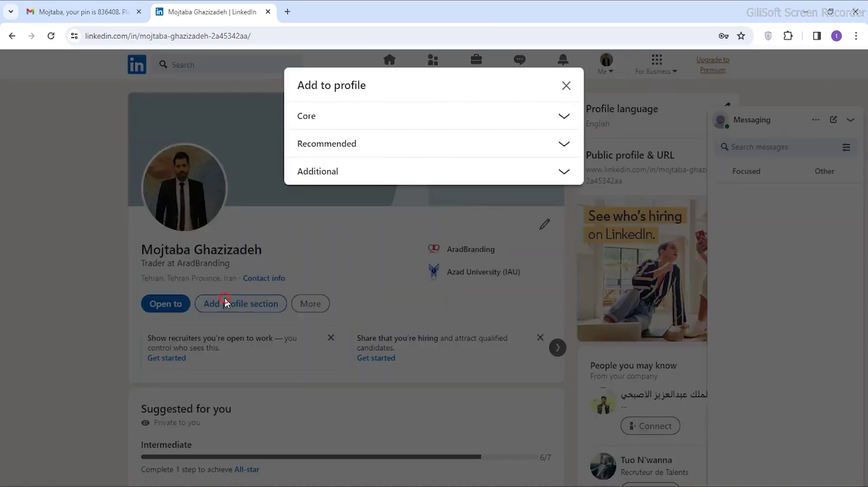
pyautogui.click(359, 121)
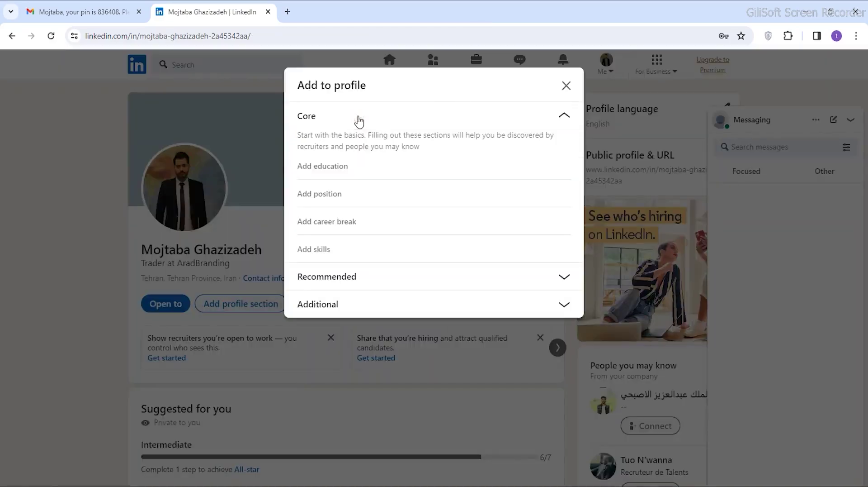
pyautogui.click(319, 198)
pyautogui.click(294, 211)
pyautogui.write('salem')
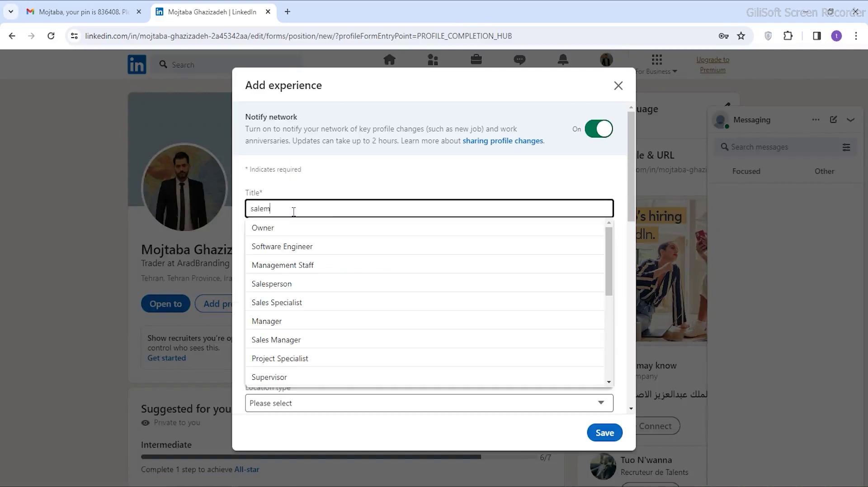
pyautogui.press('BackSpace')
pyautogui.press('BackSpace')
pyautogui.write('agencies')
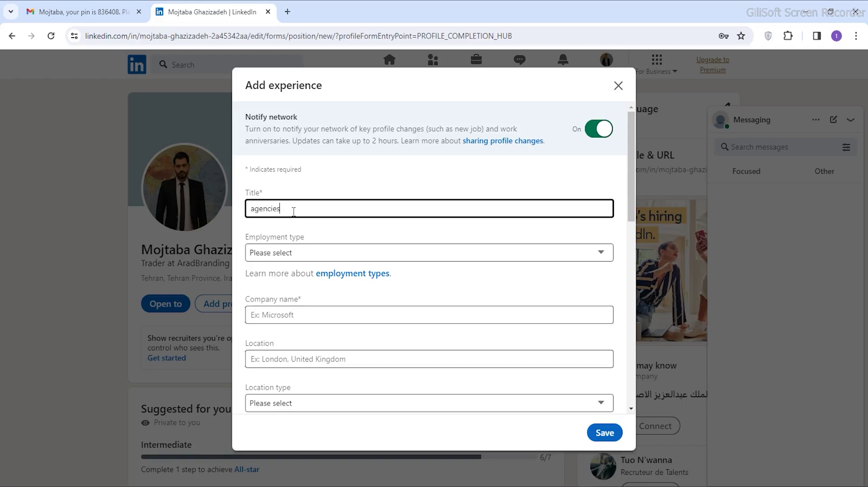
pyautogui.press('BackSpace')
pyautogui.press('BackSpace')
pyautogui.press('BackSpace')
pyautogui.write('y rec')
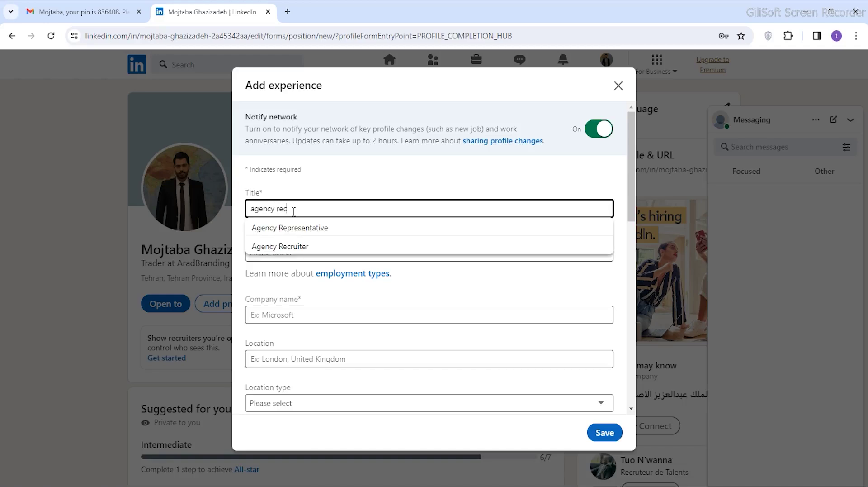
pyautogui.click(290, 226)
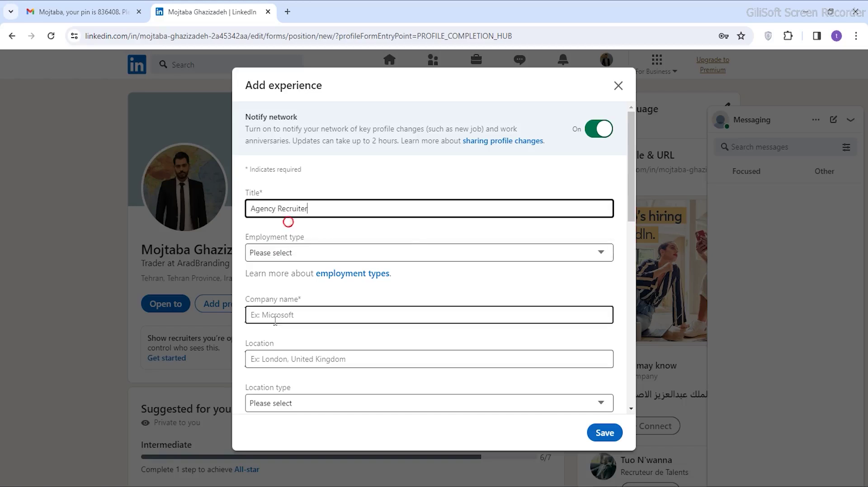
# Set the position's employment type to Full-time and the company name to AradBranding
pyautogui.click(291, 252)
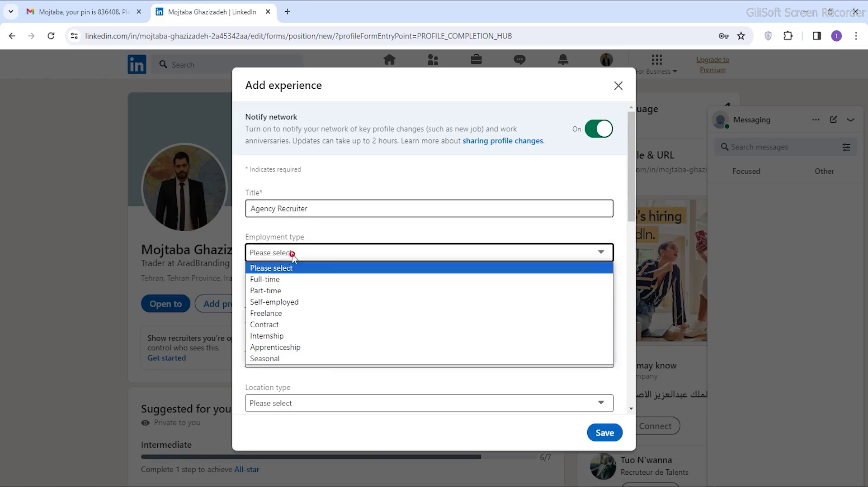
pyautogui.click(300, 279)
pyautogui.scroll(-3, 317, 253)
pyautogui.click(322, 196)
pyautogui.write('Ara')
pyautogui.click(308, 225)
# Set the position's location to Tehran Province, Iran and its location type to On-site
pyautogui.click(325, 245)
pyautogui.write('Iran')
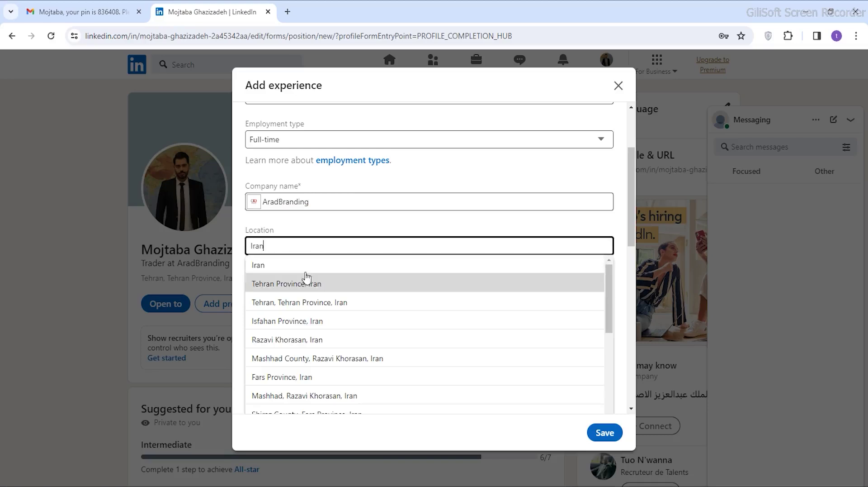
pyautogui.click(308, 284)
pyautogui.click(309, 287)
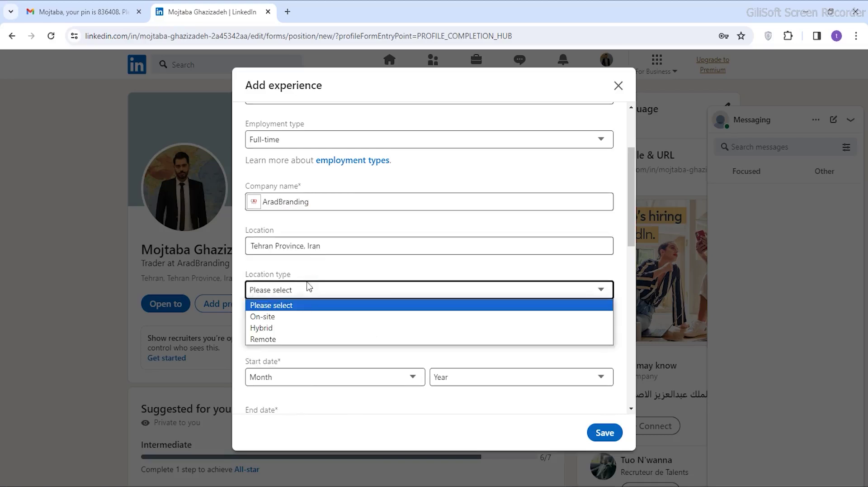
pyautogui.click(308, 316)
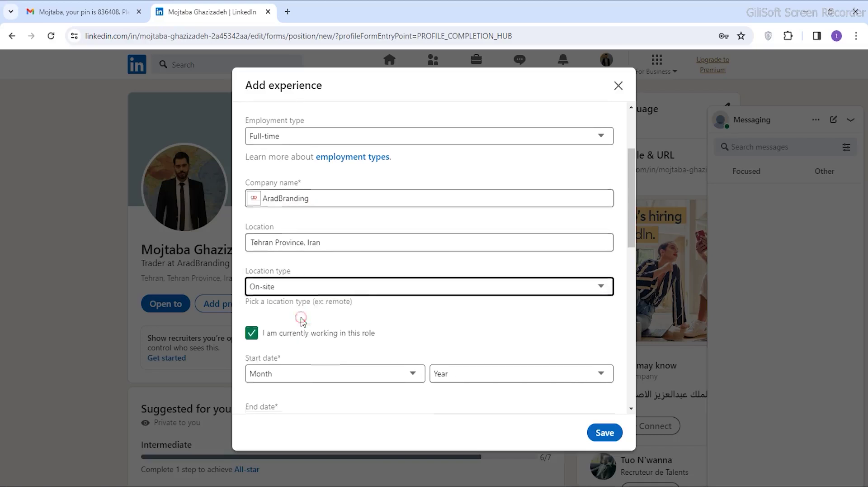
# Set the position's start date to March 2018
pyautogui.scroll(-3, 307, 312)
pyautogui.click(302, 205)
pyautogui.click(299, 251)
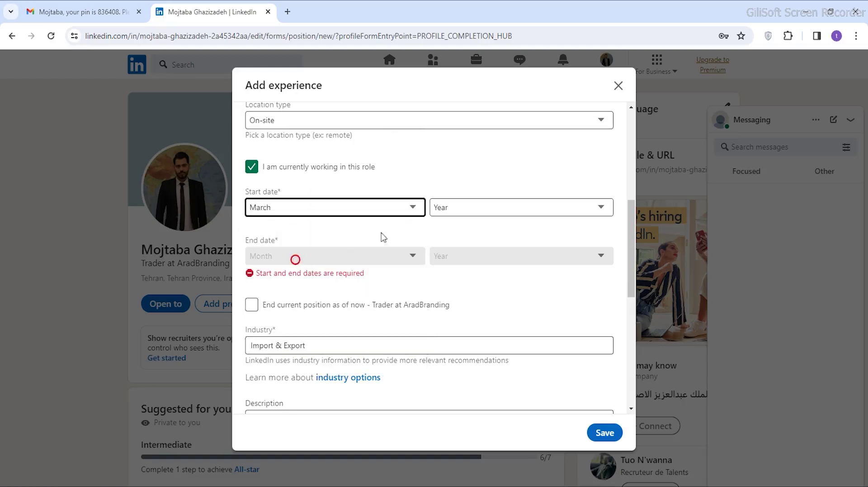
pyautogui.click(451, 206)
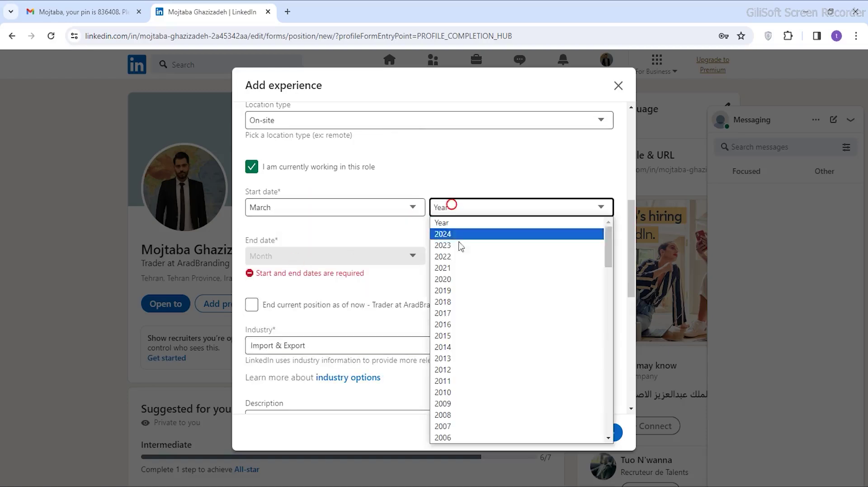
pyautogui.click(459, 302)
# Enter "I grant agencies all over the world to join wholesale trade" as the position's description and save the experience
pyautogui.scroll(5, 346, 273)
pyautogui.scroll(-3, 346, 275)
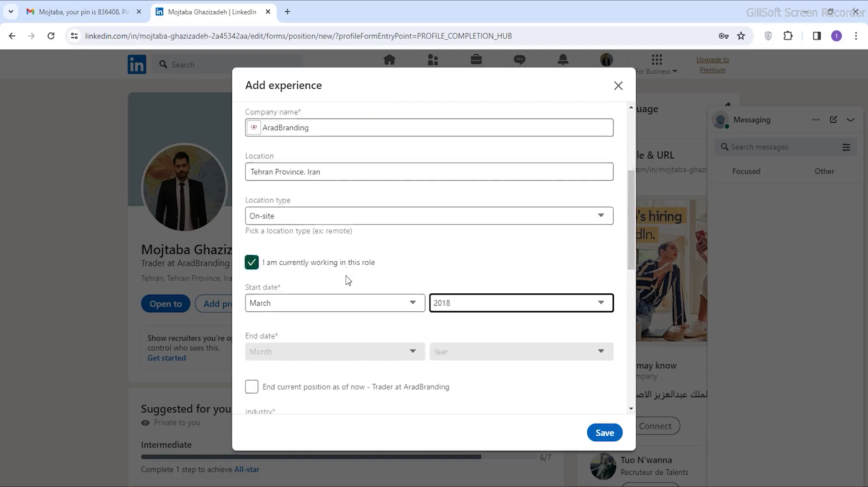
pyautogui.scroll(-2, 306, 241)
pyautogui.scroll(-4, 378, 272)
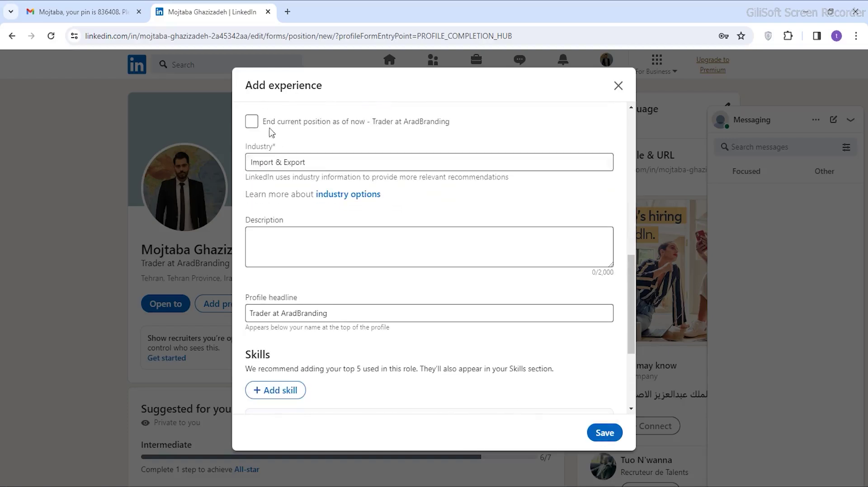
pyautogui.click(301, 260)
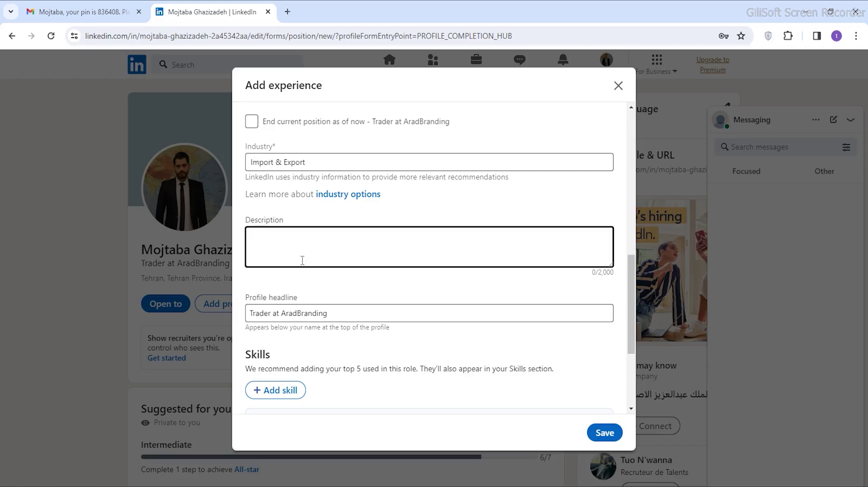
pyautogui.click(297, 250)
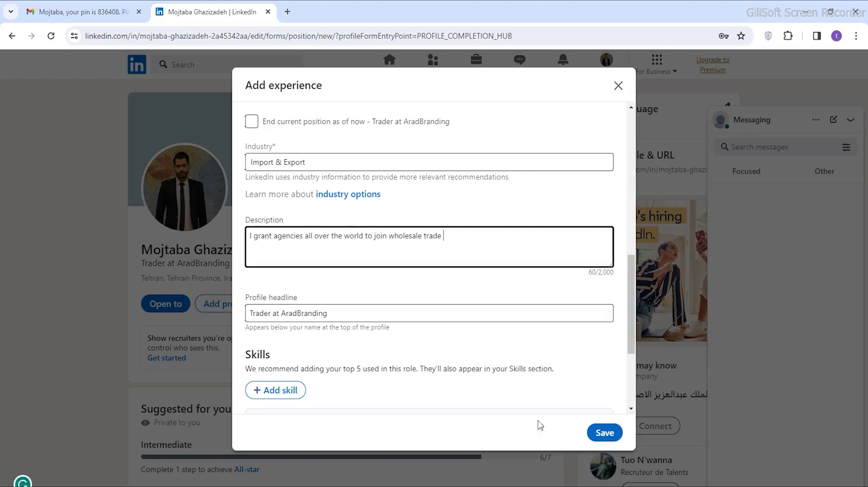
pyautogui.scroll(-3, 520, 403)
pyautogui.click(608, 433)
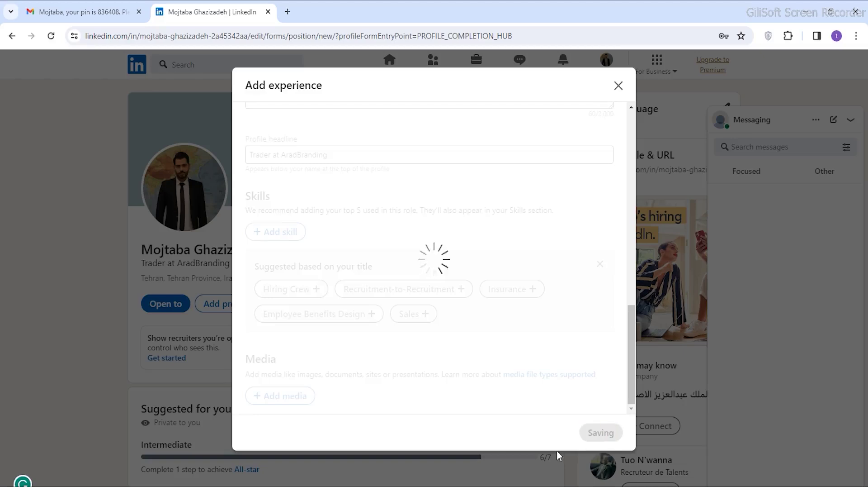
# Leave the post about the new role without publishing and discard its draft
pyautogui.click(552, 396)
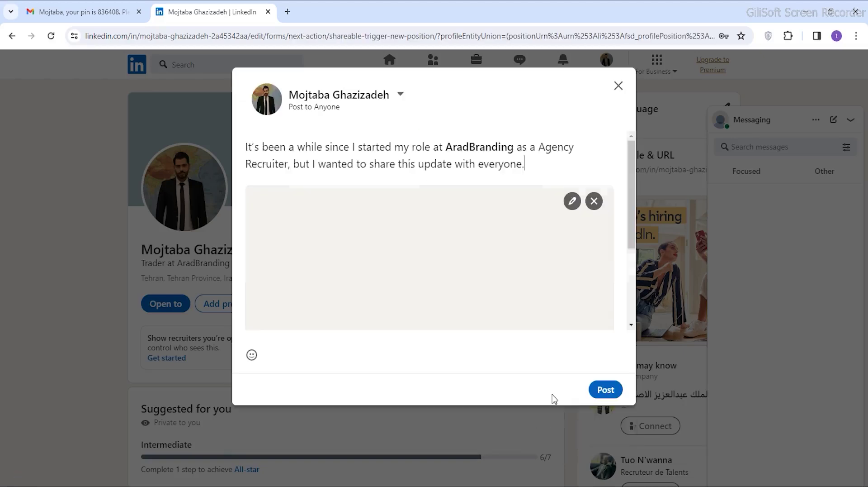
pyautogui.click(619, 86)
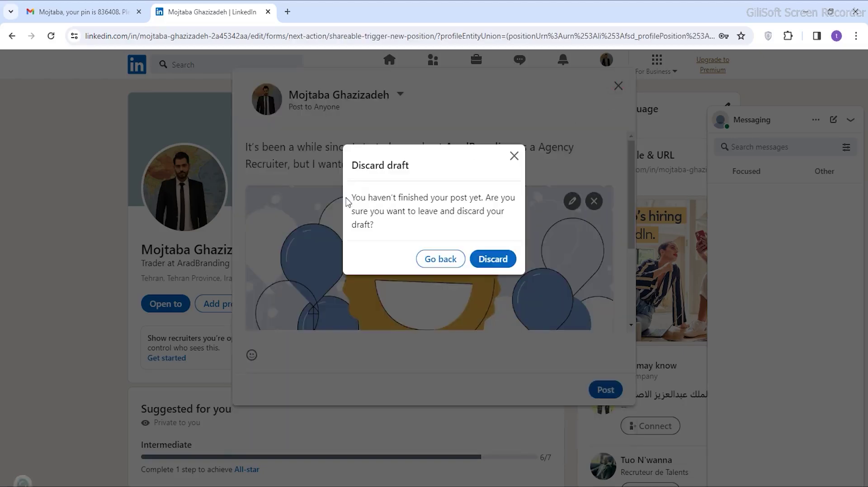
pyautogui.click(489, 263)
# Examine the Core and Recommended sections that can be added to the profile without adding any
pyautogui.click(227, 304)
pyautogui.click(362, 117)
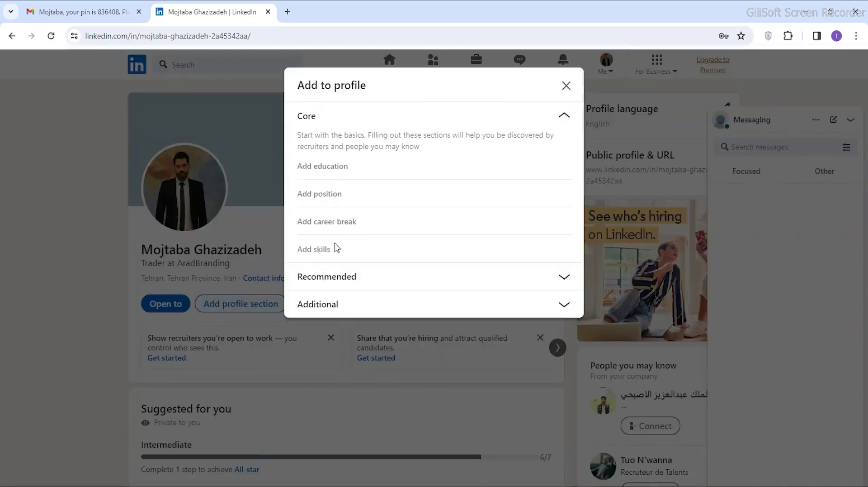
pyautogui.click(331, 276)
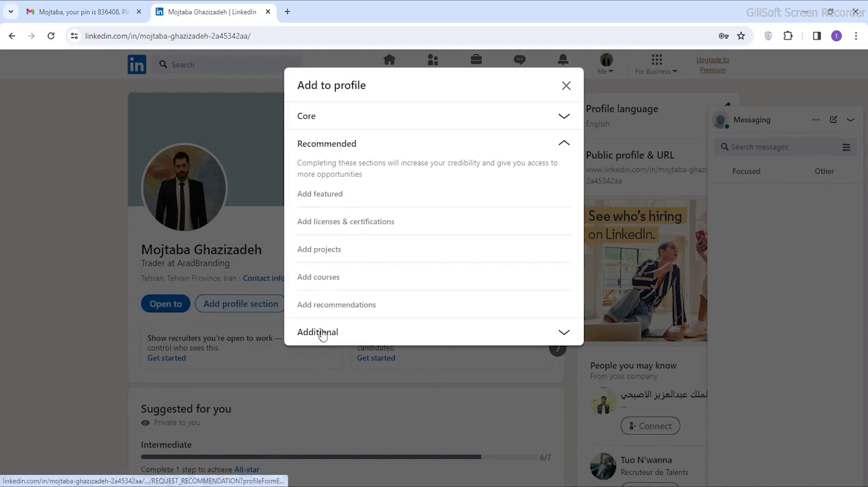
pyautogui.click(567, 86)
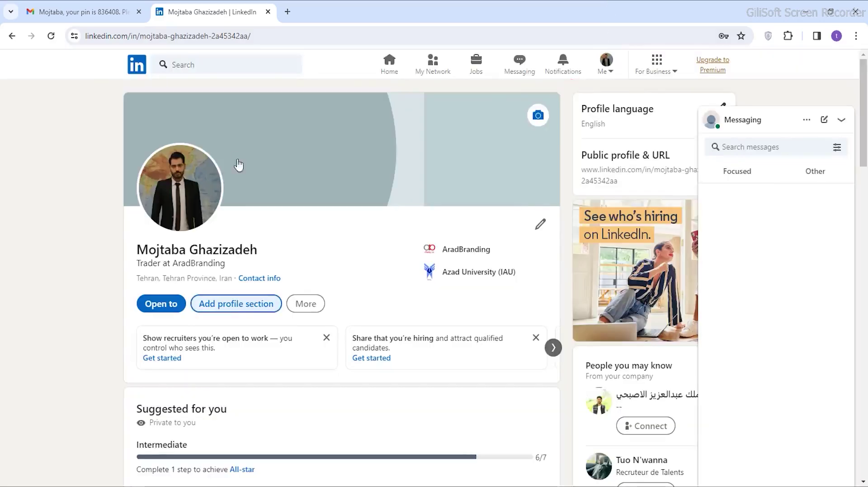
pyautogui.click(248, 307)
pyautogui.click(113, 297)
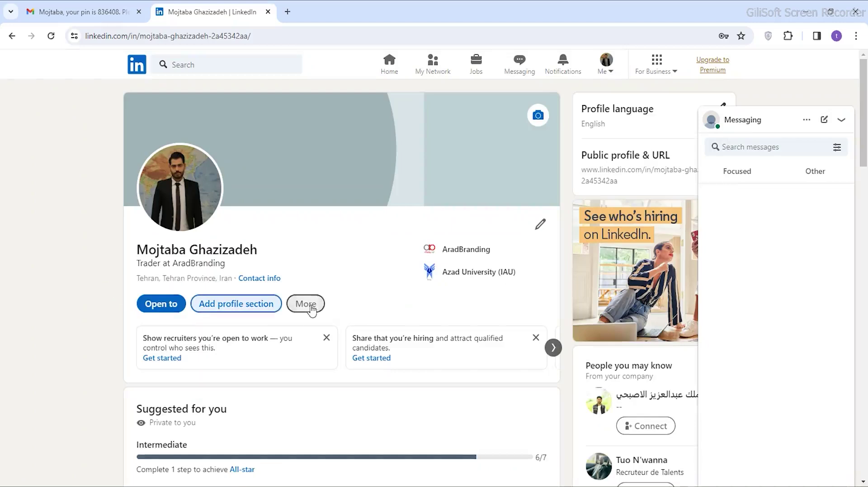
# Dismiss the open-to-work, hiring and showcase-services suggestion cards on the profile
pyautogui.scroll(-2, 238, 304)
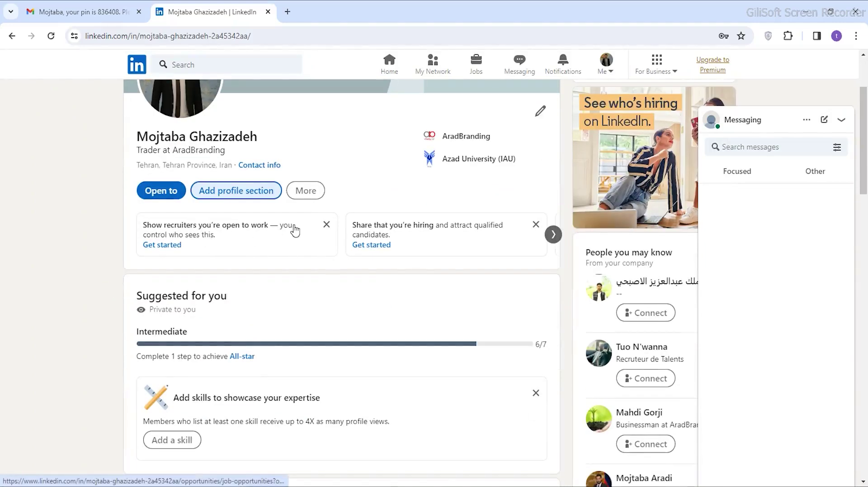
pyautogui.click(326, 225)
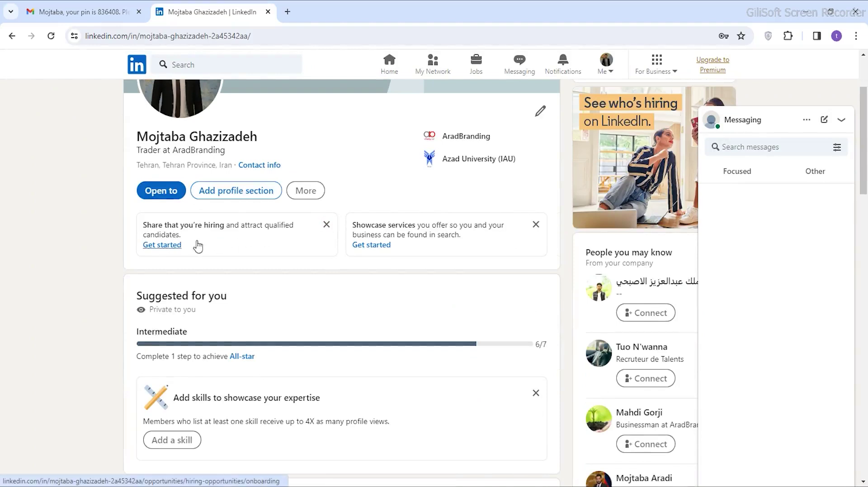
pyautogui.click(326, 224)
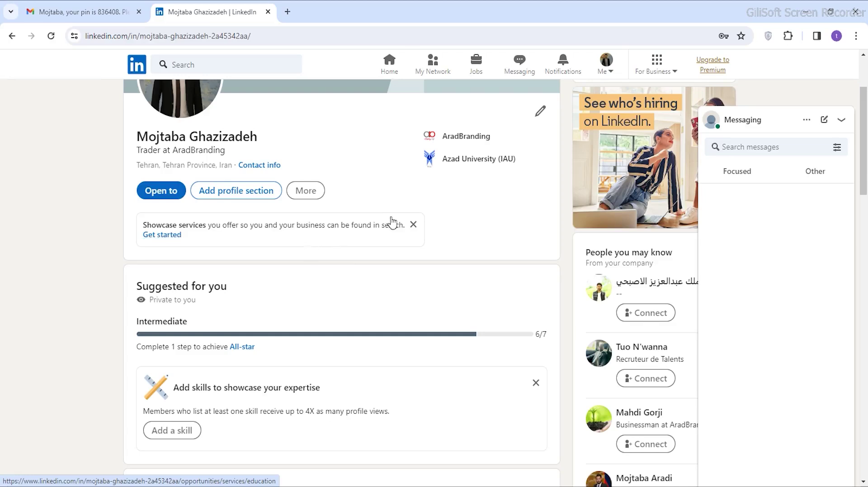
pyautogui.click(413, 224)
# Add the suggested skill English to the profile without linking experience or education, and dismiss the follow-up dialog
pyautogui.scroll(-2, 214, 287)
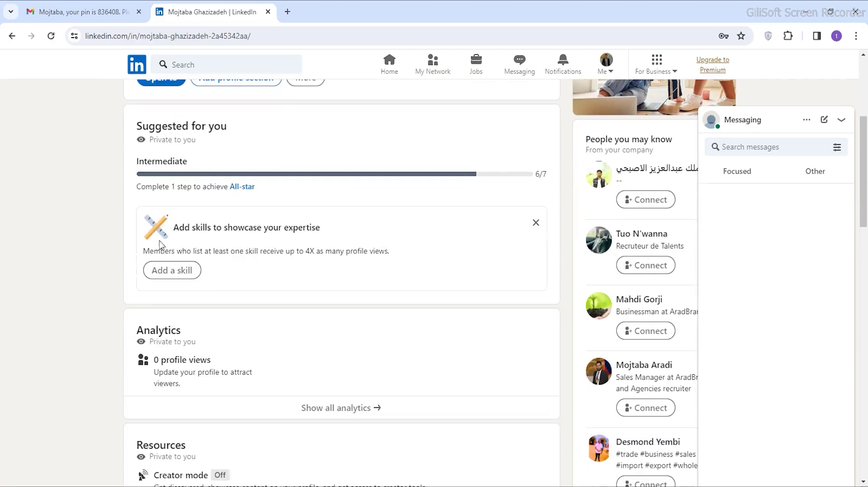
pyautogui.click(166, 271)
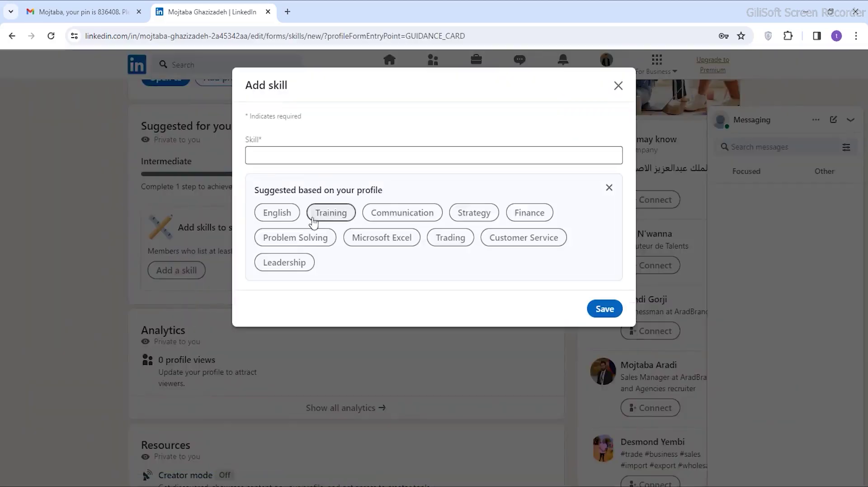
pyautogui.click(270, 213)
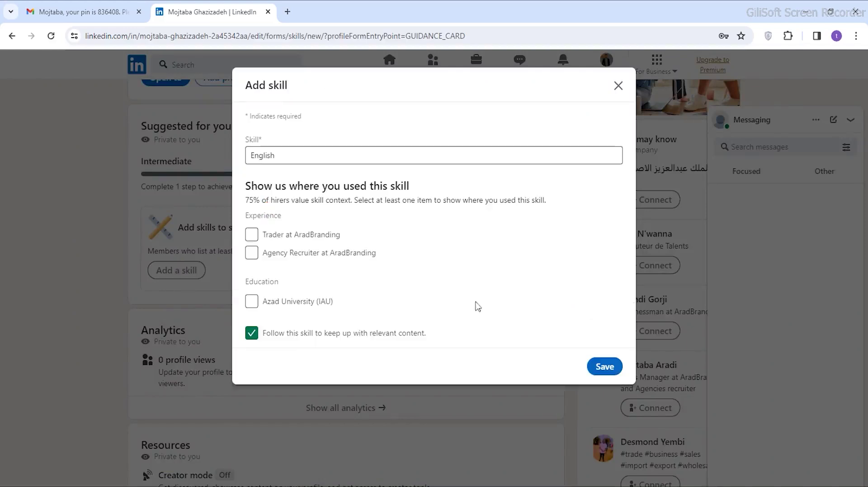
pyautogui.click(606, 367)
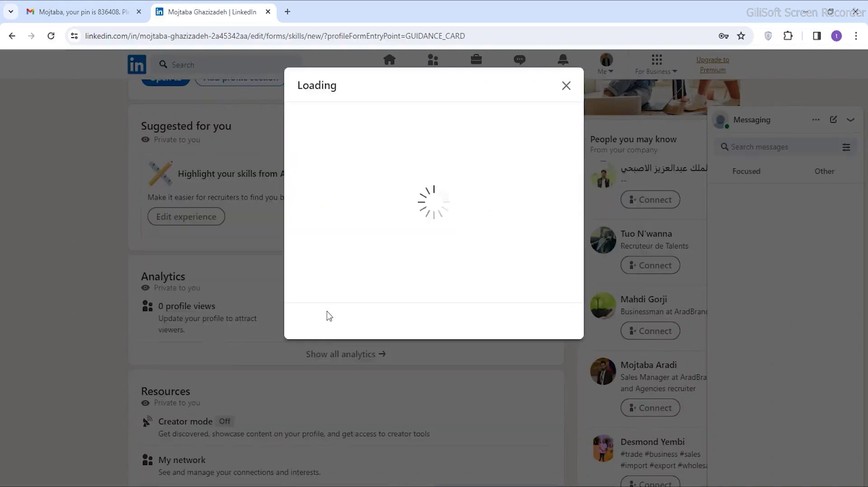
pyautogui.click(566, 86)
# Review the profile's About, Experience, Education and Skills sections
pyautogui.scroll(-6, 302, 258)
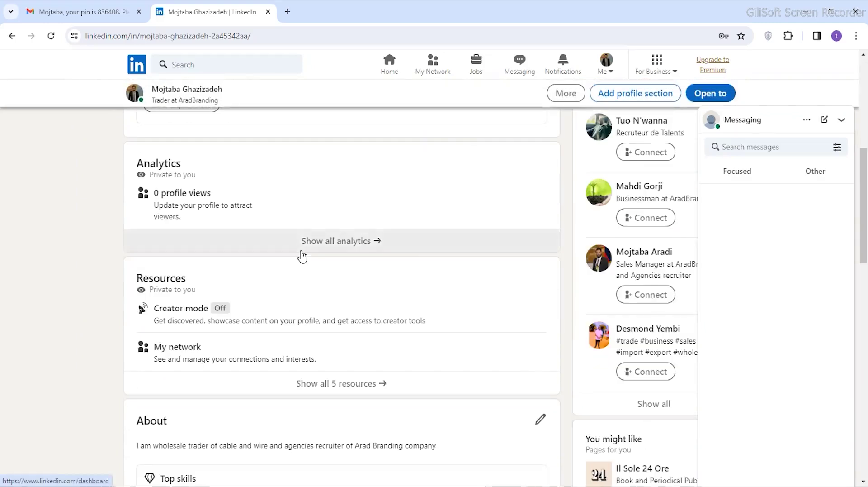
pyautogui.scroll(-5, 302, 256)
pyautogui.scroll(-10, 306, 250)
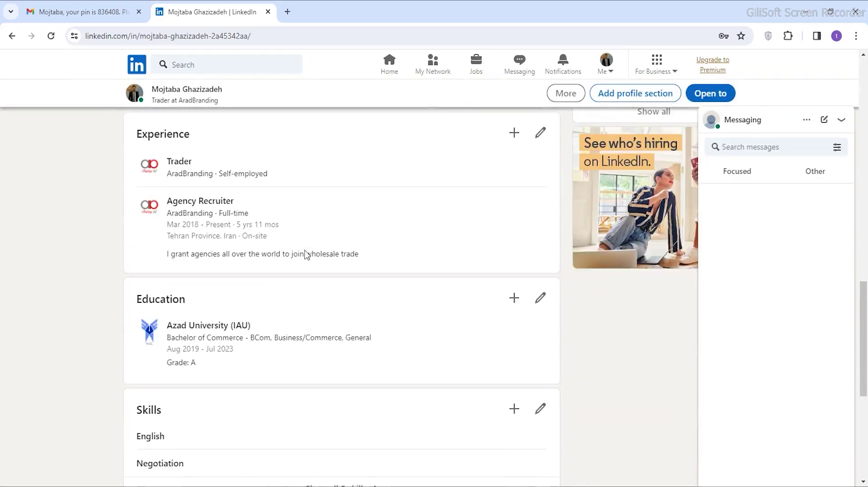
pyautogui.scroll(20, 309, 250)
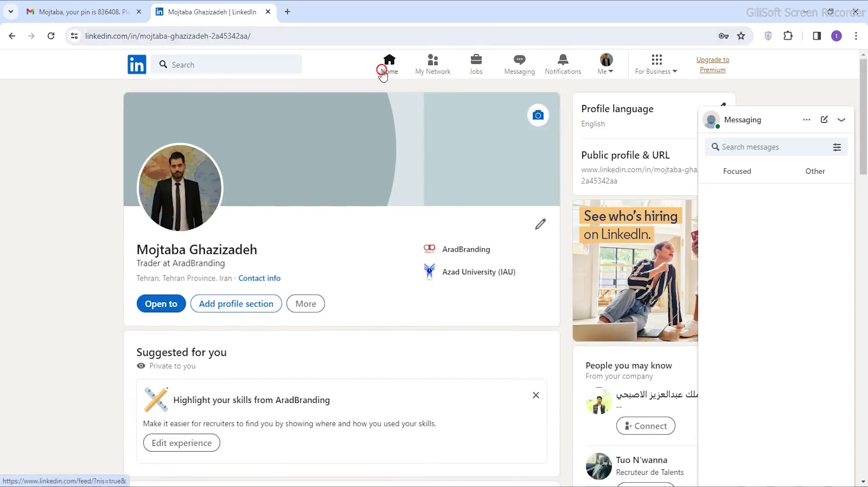
# Load the new posts in the home feed and open the account's own profile
pyautogui.click(383, 73)
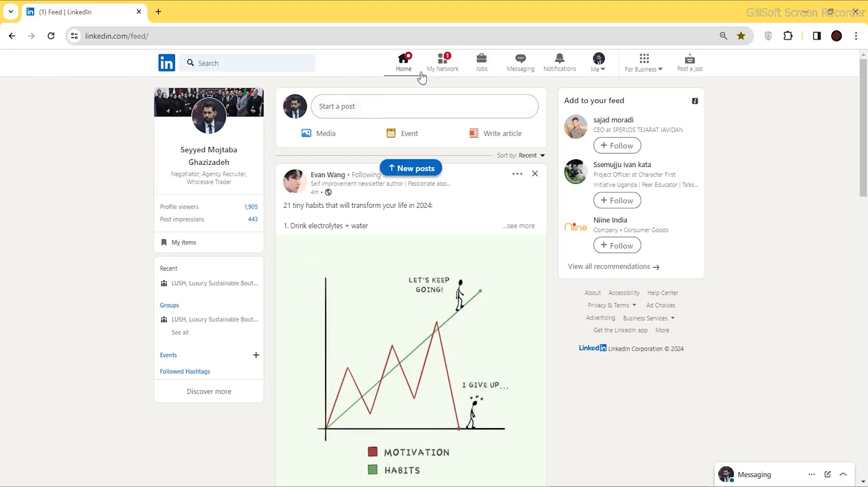
pyautogui.click(414, 168)
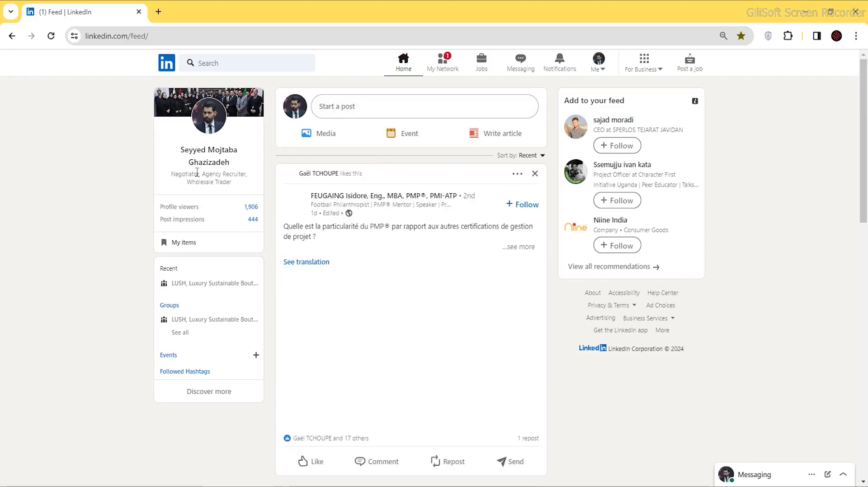
pyautogui.click(202, 159)
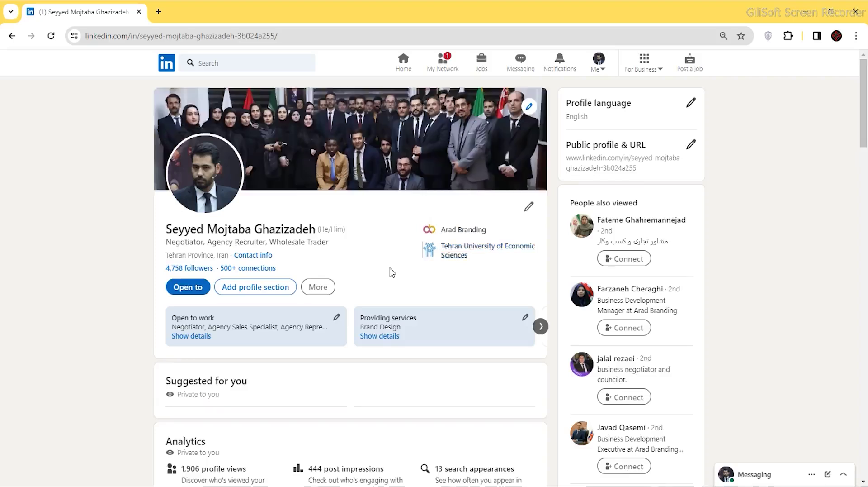
# Examine the established account's profile, including its analytics and resources sections
pyautogui.scroll(-3, 384, 260)
pyautogui.scroll(-8, 384, 260)
pyautogui.scroll(3, 251, 302)
pyautogui.scroll(-8, 253, 304)
pyautogui.scroll(13, 258, 303)
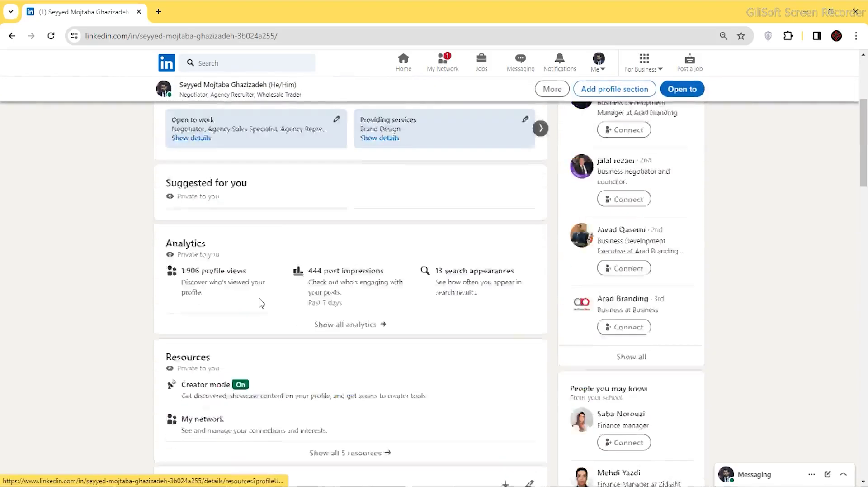
pyautogui.scroll(4, 260, 304)
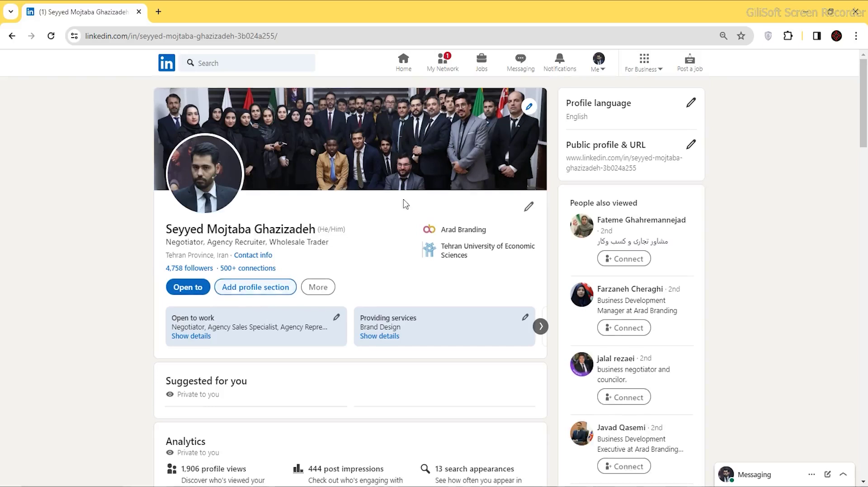
# Open the network page, dismiss the accepted-invitations notice and browse the suggested people to connect with
pyautogui.click(436, 61)
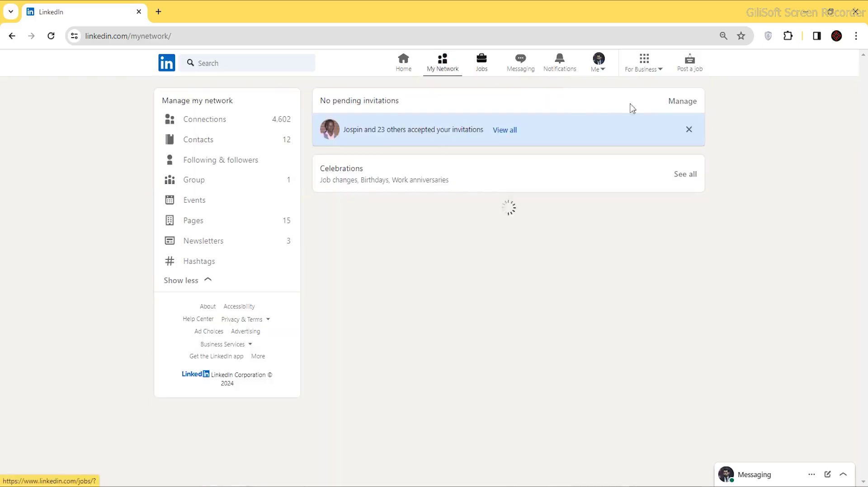
pyautogui.click(688, 131)
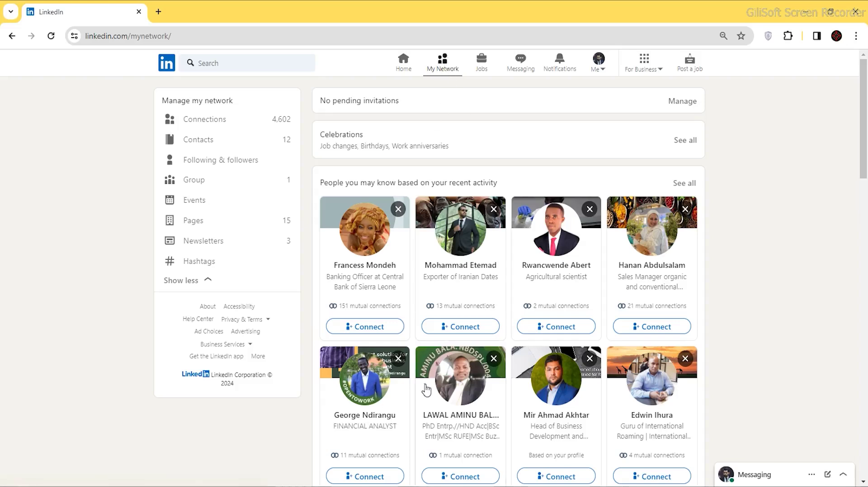
pyautogui.scroll(-8, 426, 389)
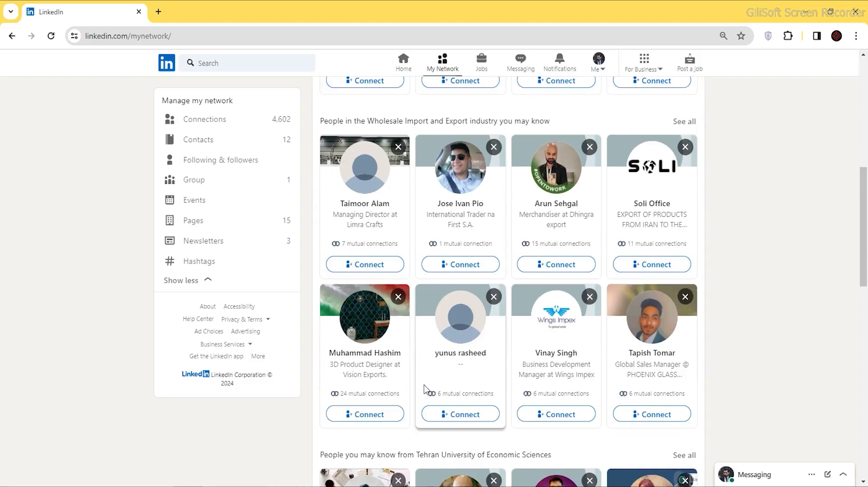
pyautogui.scroll(6, 426, 389)
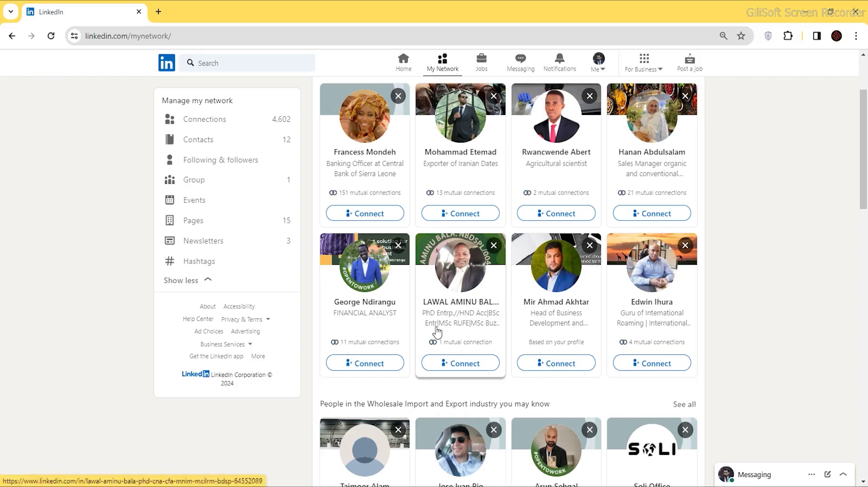
# Search the site for "trader of date"
pyautogui.scroll(3, 436, 332)
pyautogui.click(227, 64)
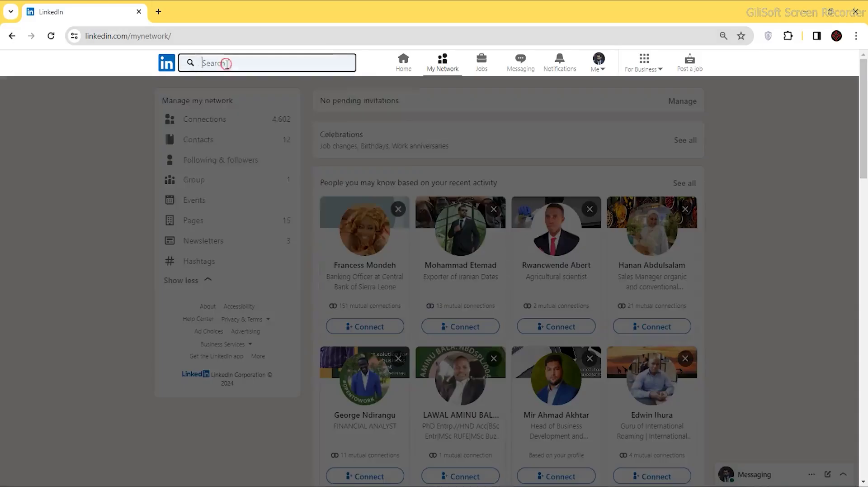
pyautogui.write('trade')
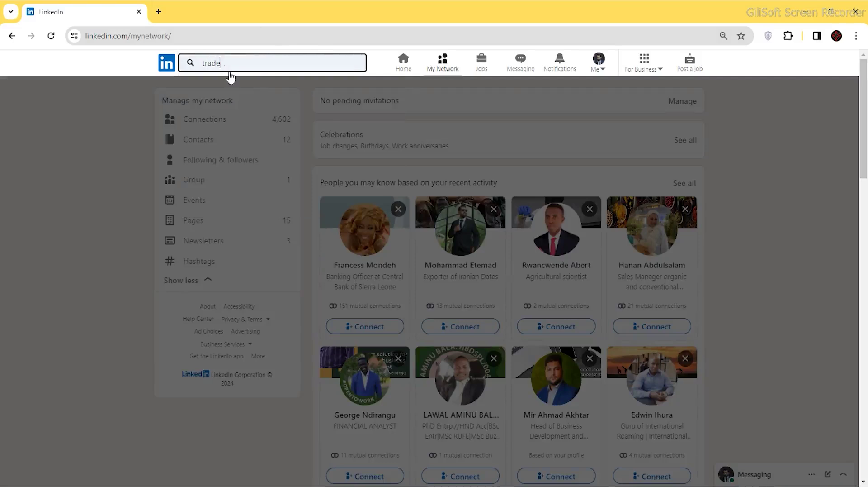
pyautogui.write('r of')
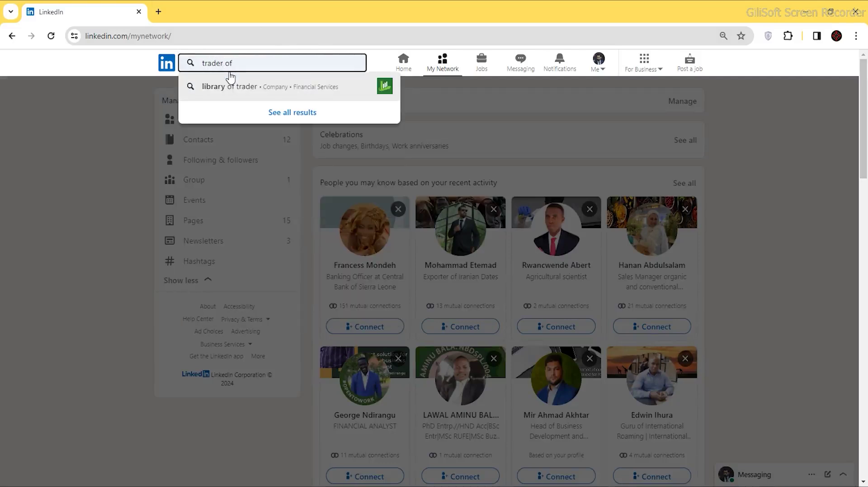
pyautogui.press('Return')
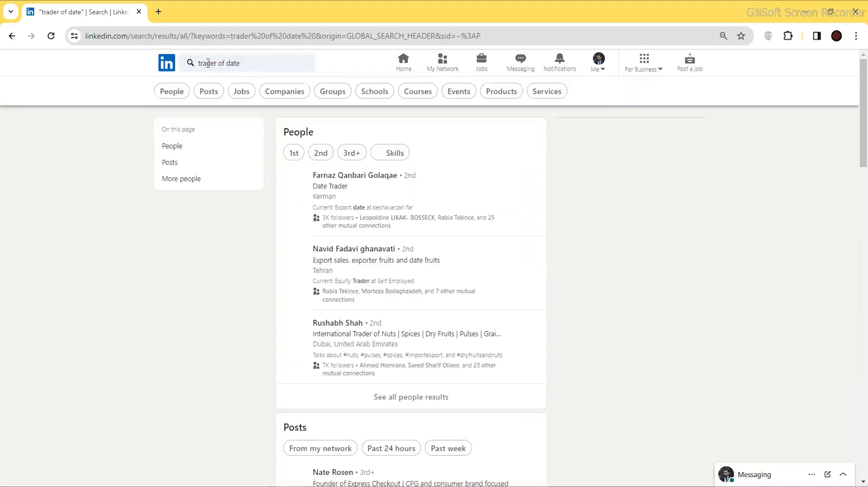
# View the post results for the search, switch to the people results and browse the listed traders
pyautogui.click(211, 92)
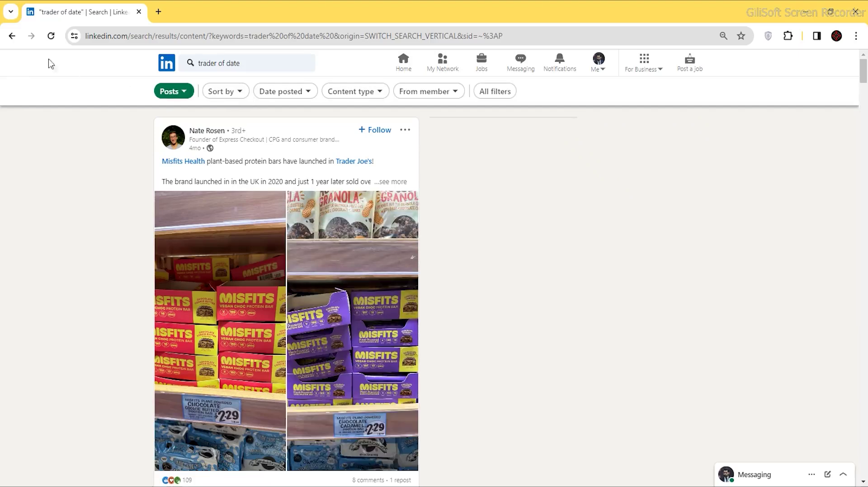
pyautogui.click(174, 90)
pyautogui.click(188, 147)
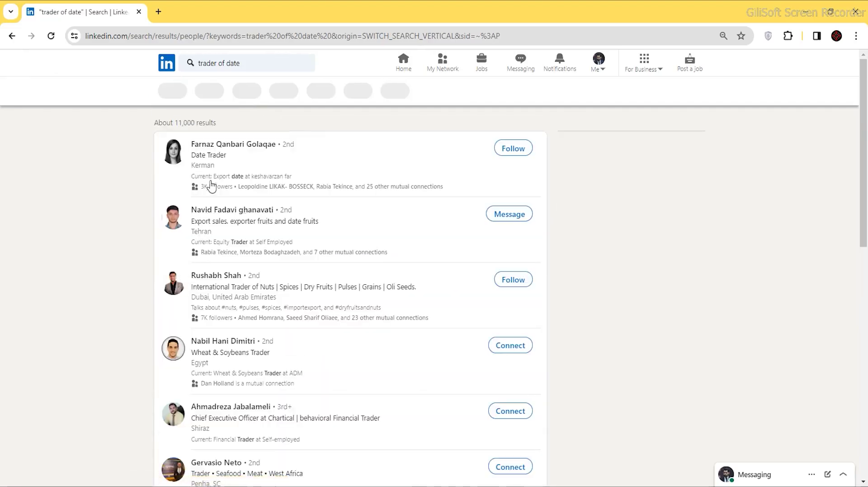
pyautogui.scroll(-1, 223, 305)
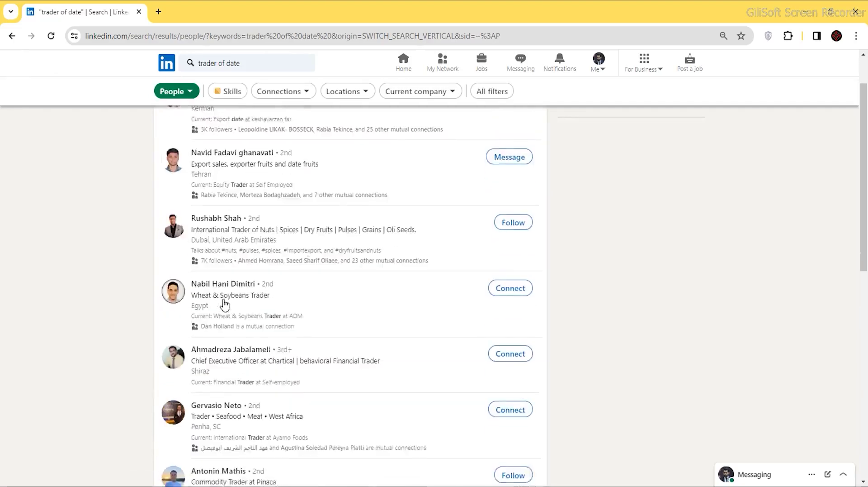
pyautogui.scroll(1, 223, 300)
pyautogui.scroll(-2, 451, 168)
pyautogui.scroll(2, 374, 166)
# Filter the people results by the location Nigeria and show the filtered results
pyautogui.click(276, 93)
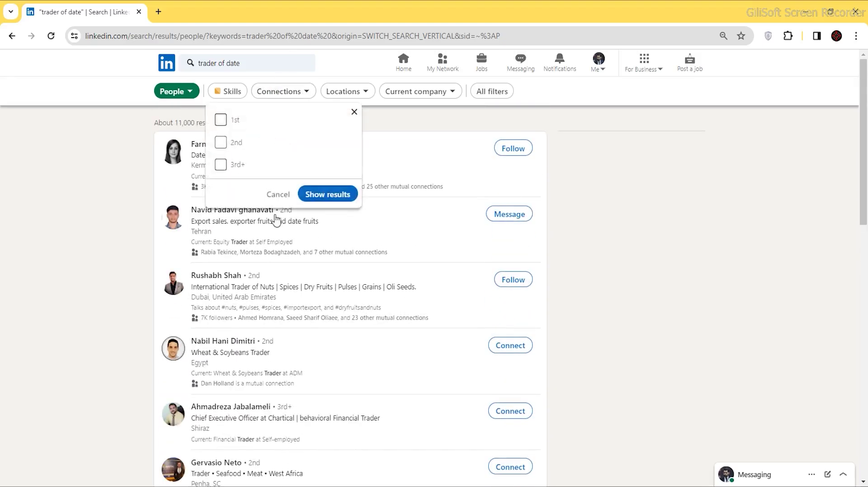
pyautogui.click(328, 94)
pyautogui.click(326, 119)
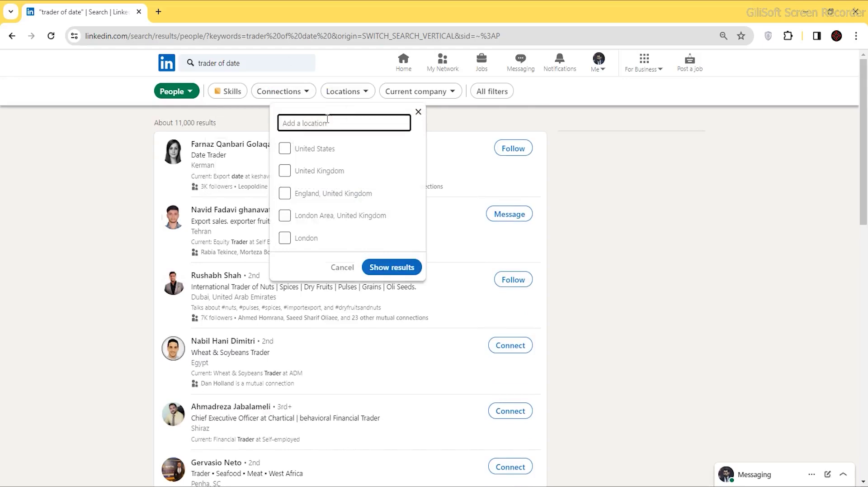
pyautogui.write('Nigeria')
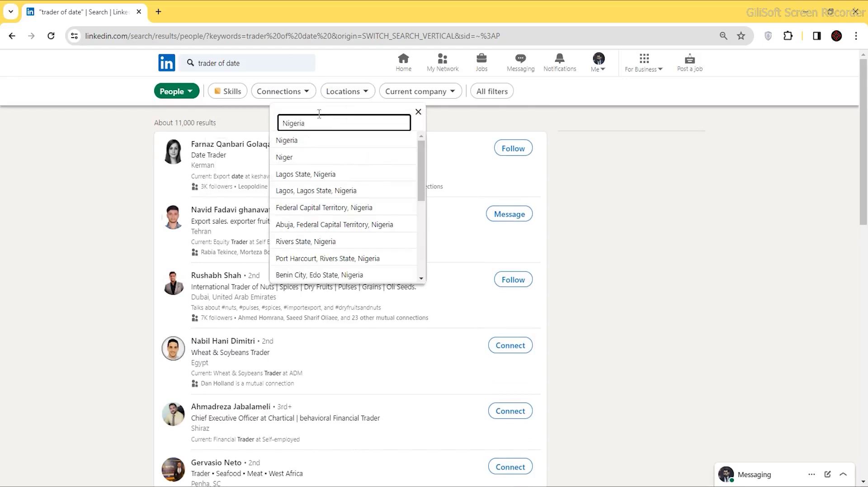
pyautogui.click(290, 139)
pyautogui.click(388, 294)
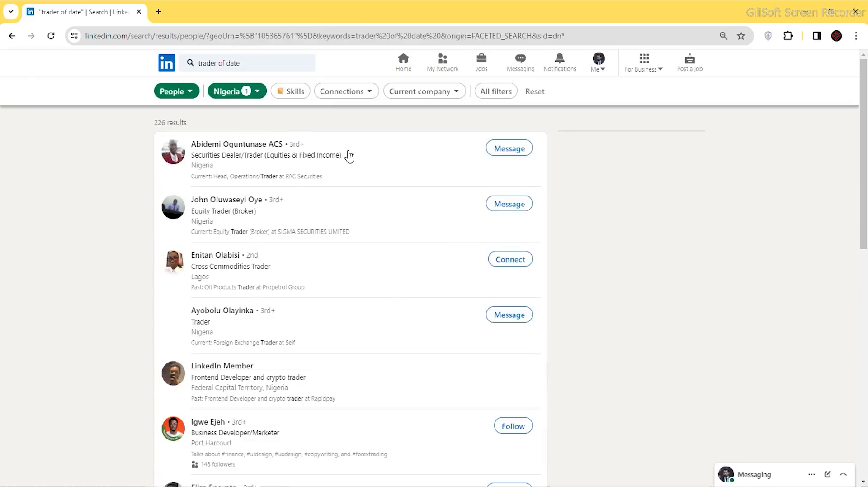
# Send the cross commodities trader in Lagos a connection invitation with the note "I would be happy to work with you"
pyautogui.click(495, 256)
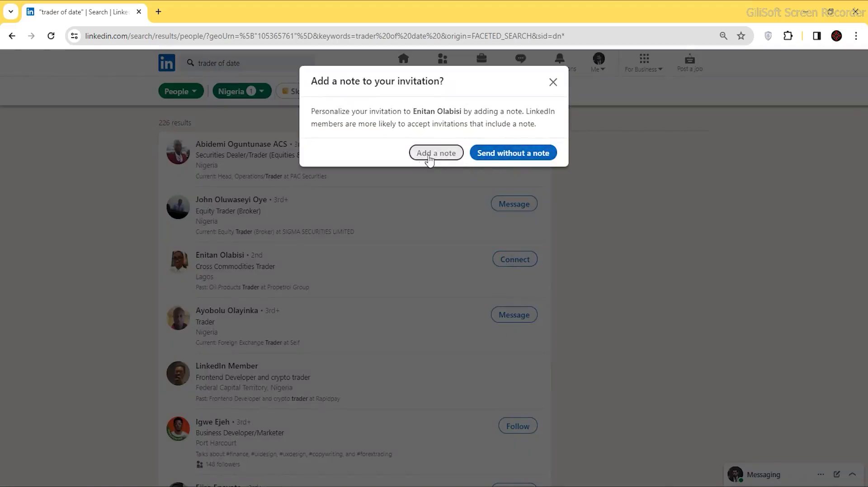
pyautogui.click(429, 156)
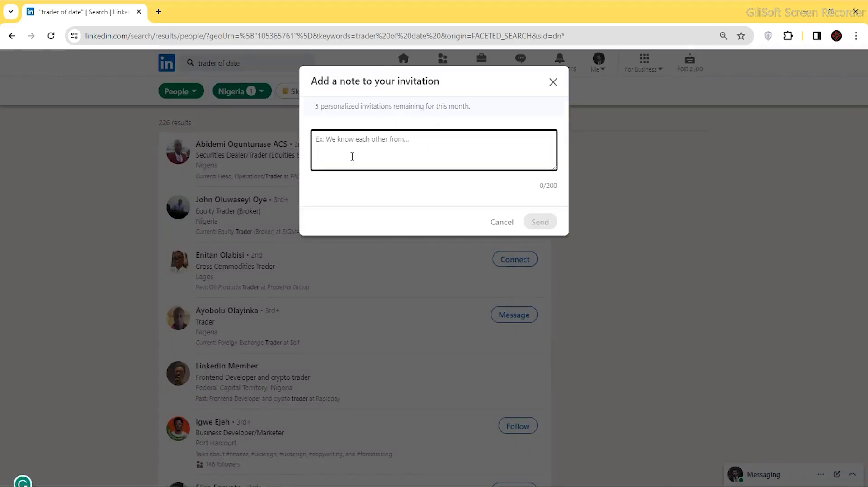
pyautogui.write('I am happy to work with you')
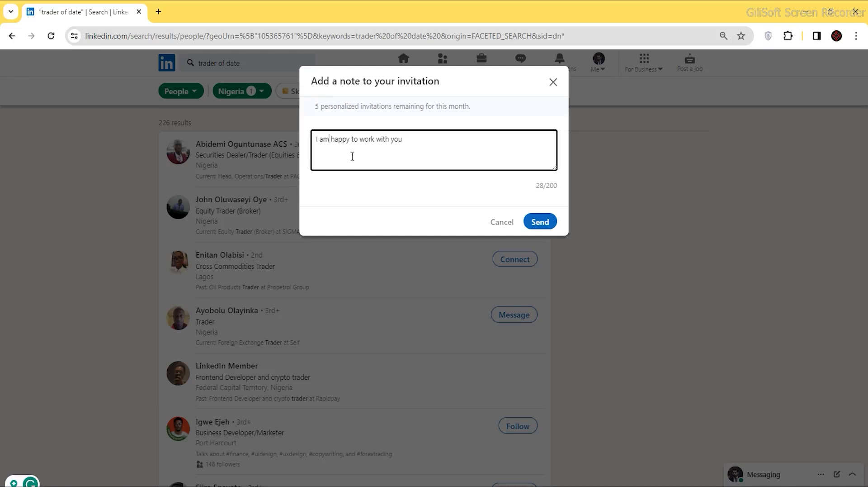
pyautogui.write('be')
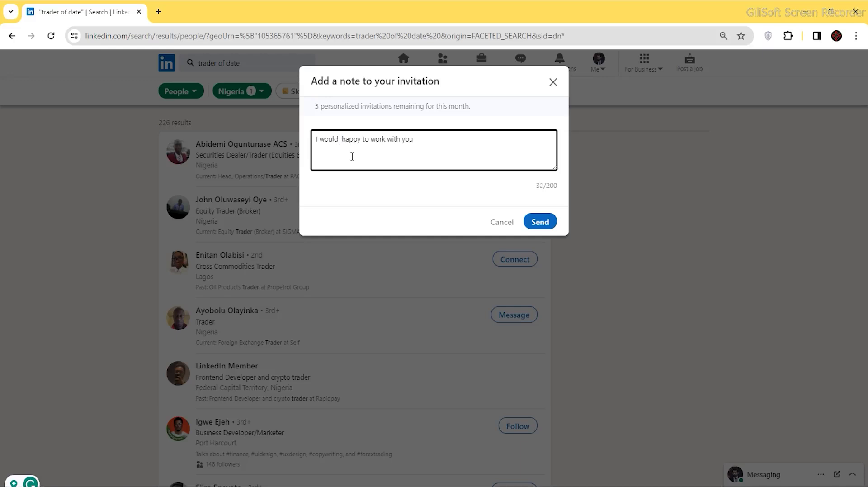
pyautogui.press('BackSpace')
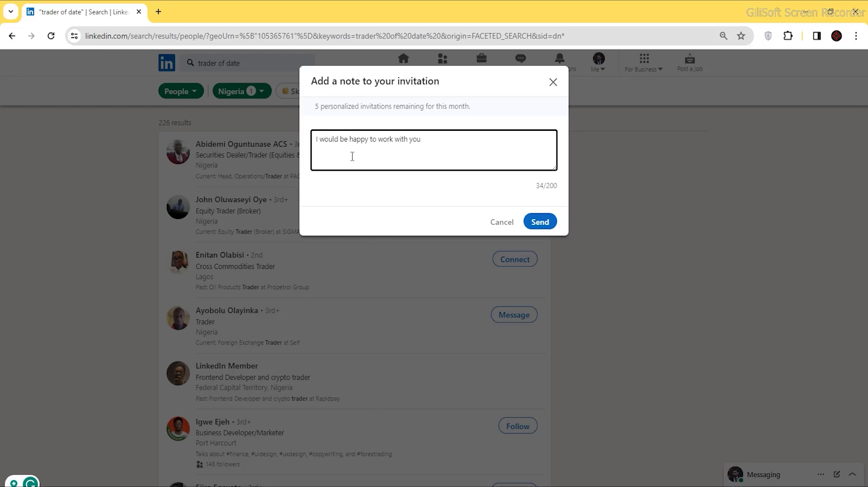
pyautogui.click(539, 221)
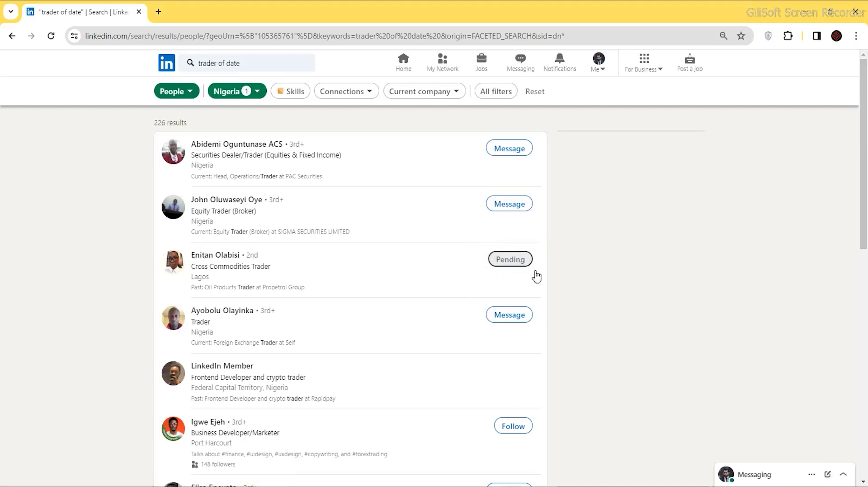
# Return to the network page, rerun the recent "trader of date" search and limit the results to people
pyautogui.scroll(-3, 499, 271)
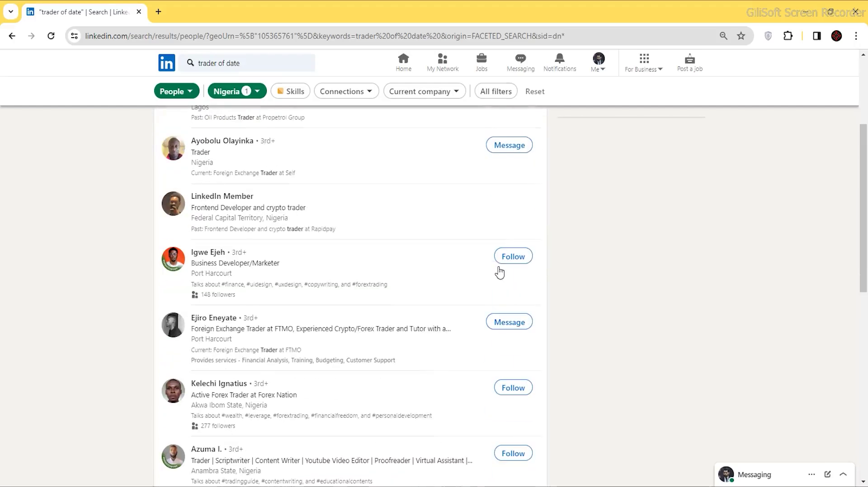
pyautogui.click(443, 63)
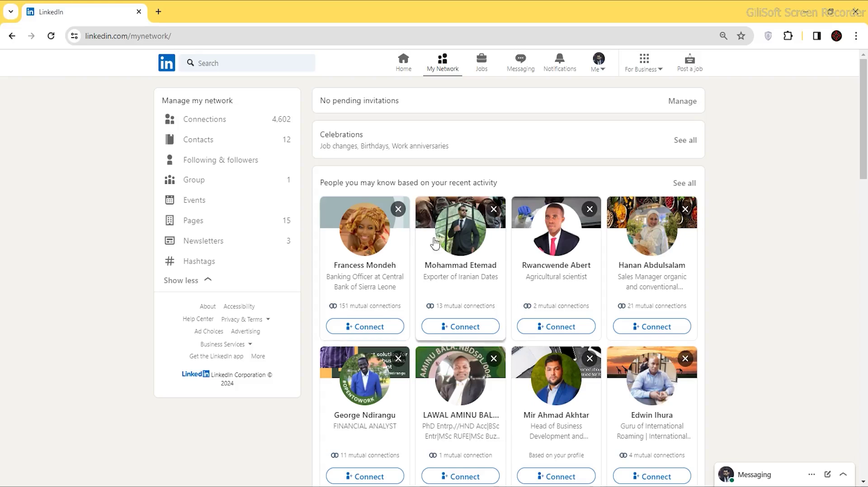
pyautogui.click(219, 59)
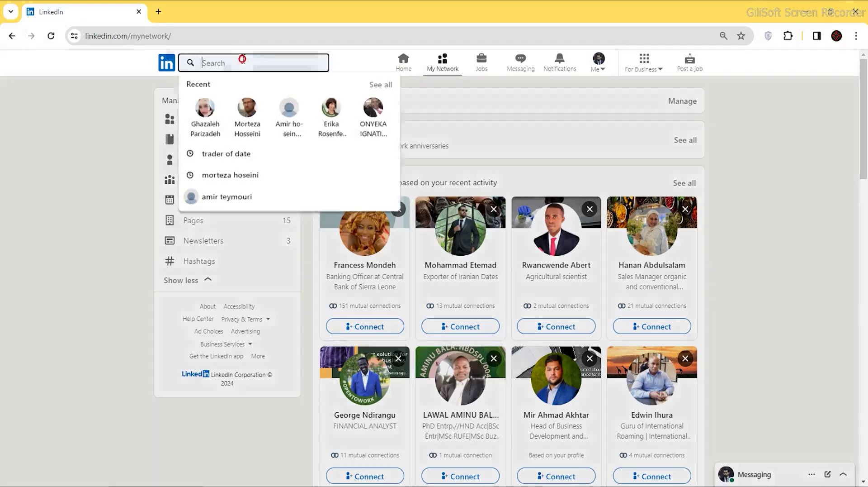
pyautogui.click(55, 105)
pyautogui.click(210, 67)
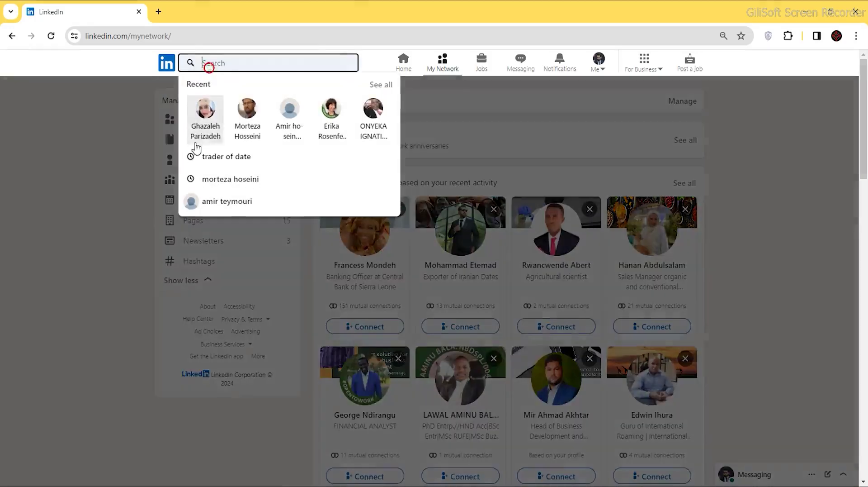
pyautogui.click(202, 160)
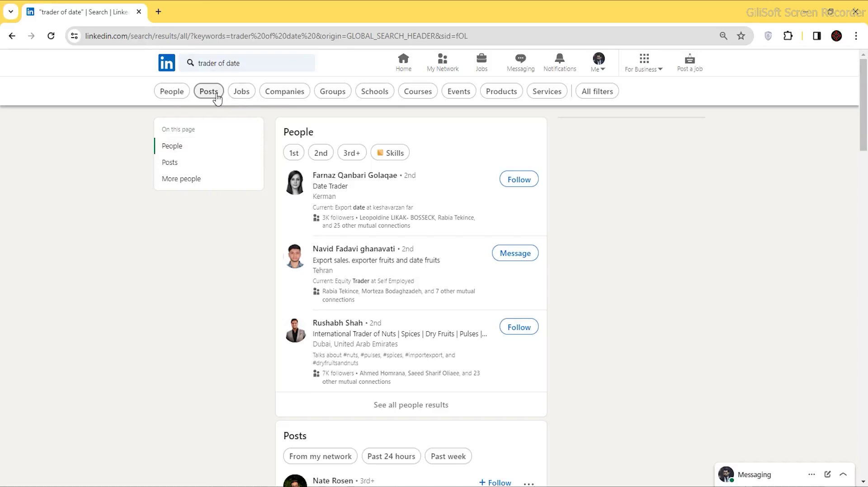
pyautogui.click(170, 93)
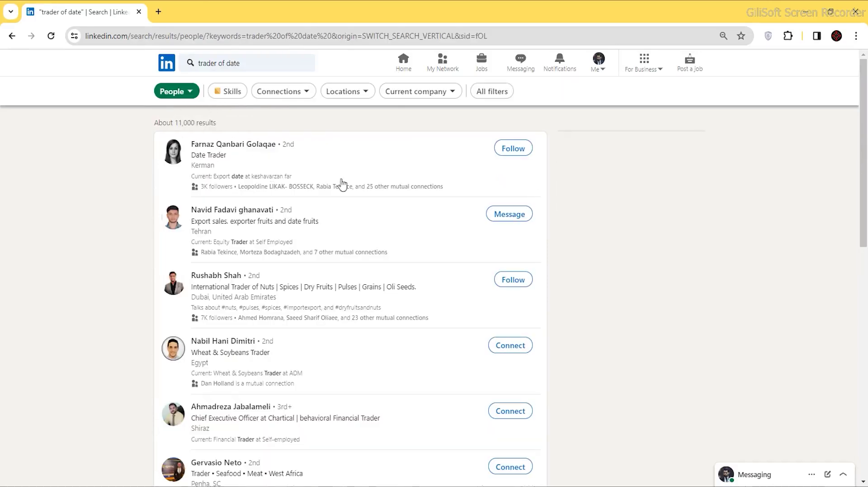
# Send a connection invitation without a note to the seafood and meat trader in Penha
pyautogui.scroll(-5, 502, 224)
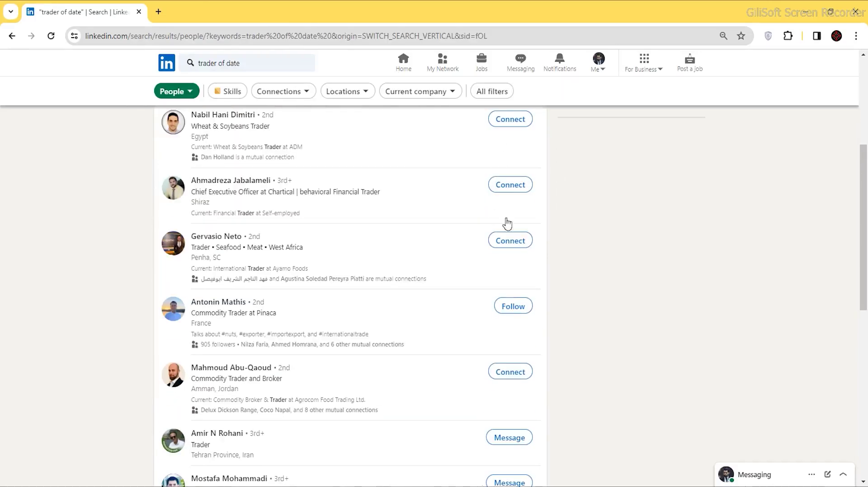
pyautogui.click(498, 240)
pyautogui.click(500, 165)
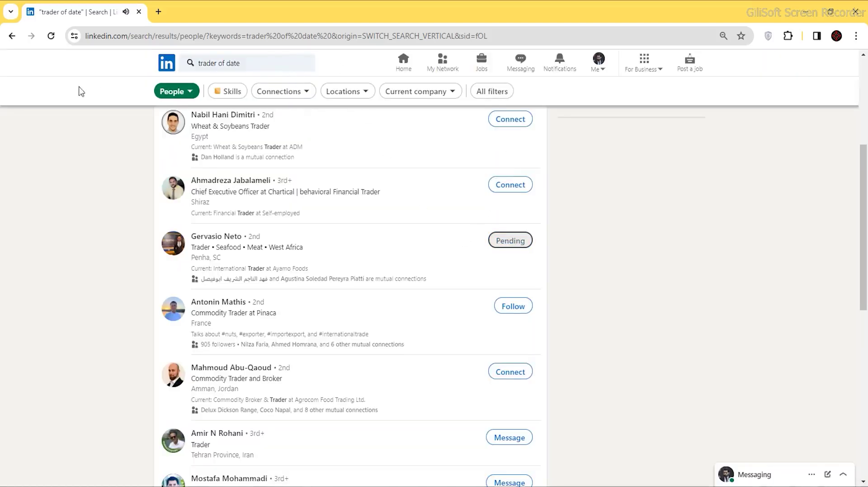
# Browse the network page's suggested connections, events, people to follow and newsletters
pyautogui.click(438, 62)
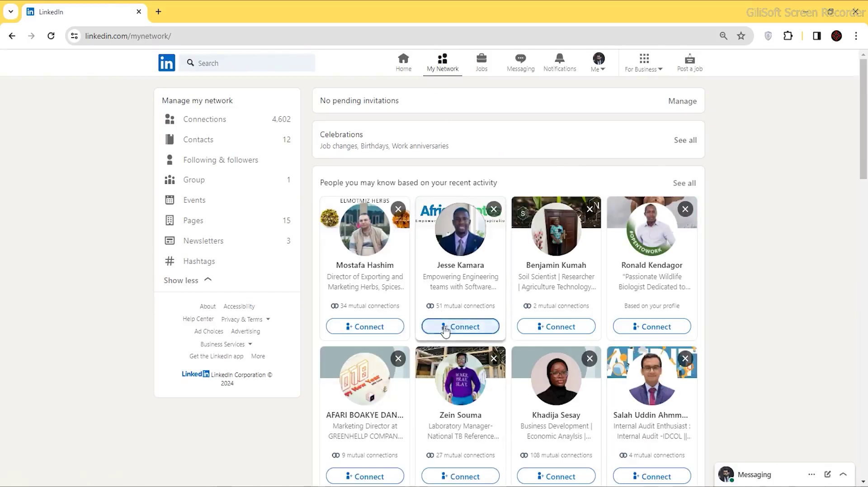
pyautogui.scroll(-8, 446, 328)
pyautogui.scroll(-16, 451, 324)
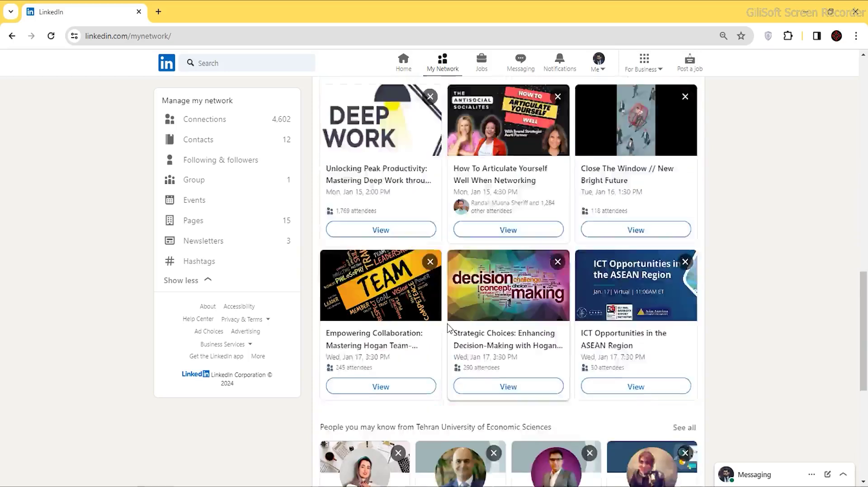
pyautogui.scroll(-7, 447, 327)
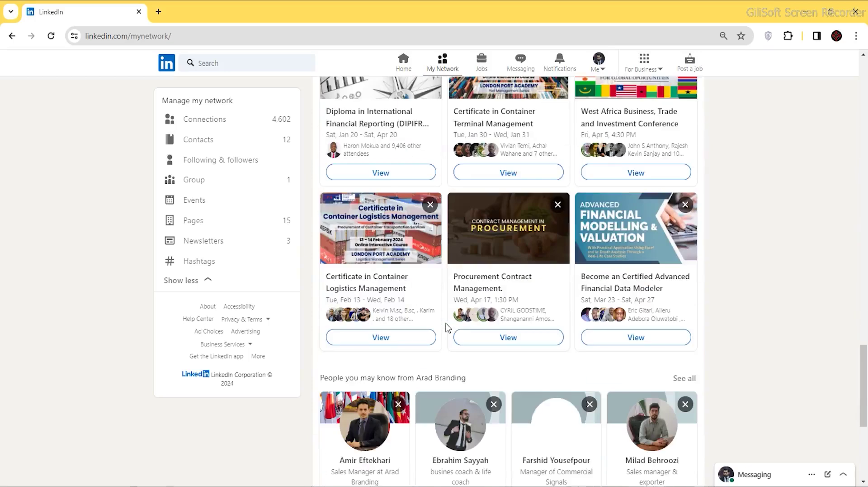
pyautogui.scroll(-7, 448, 329)
pyautogui.scroll(-3, 447, 329)
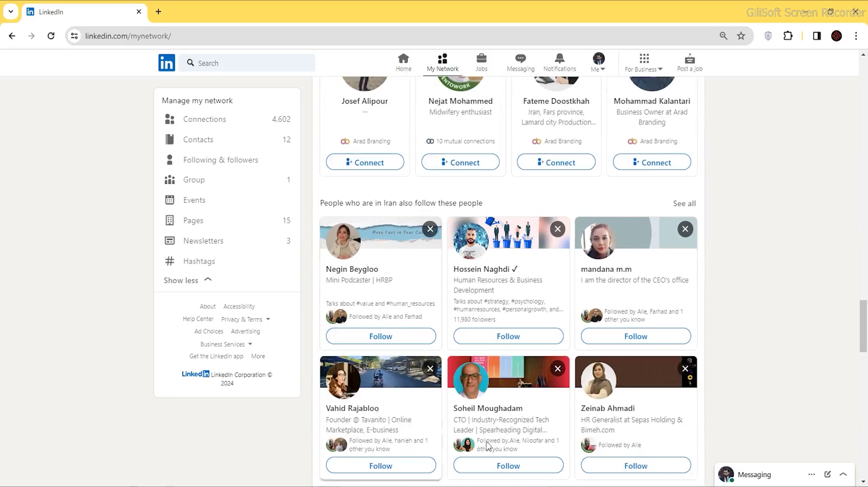
pyautogui.scroll(-2, 558, 347)
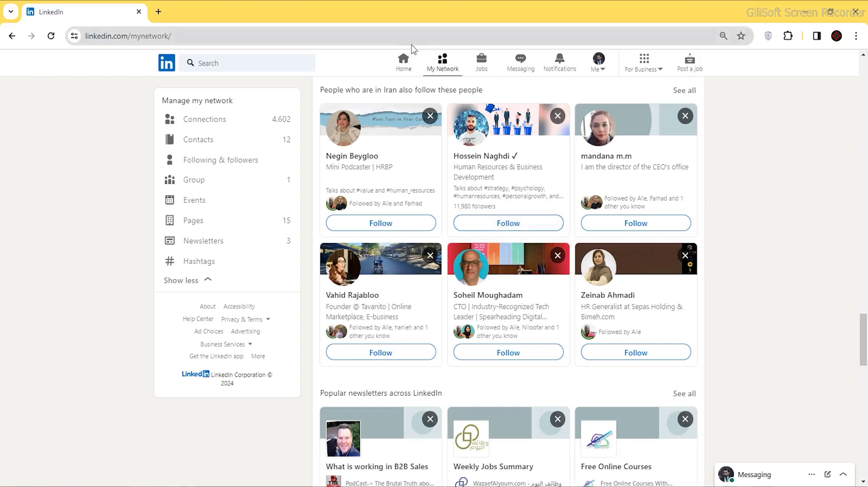
# Revisit the home feed, then open the account's groups from the network page
pyautogui.click(404, 60)
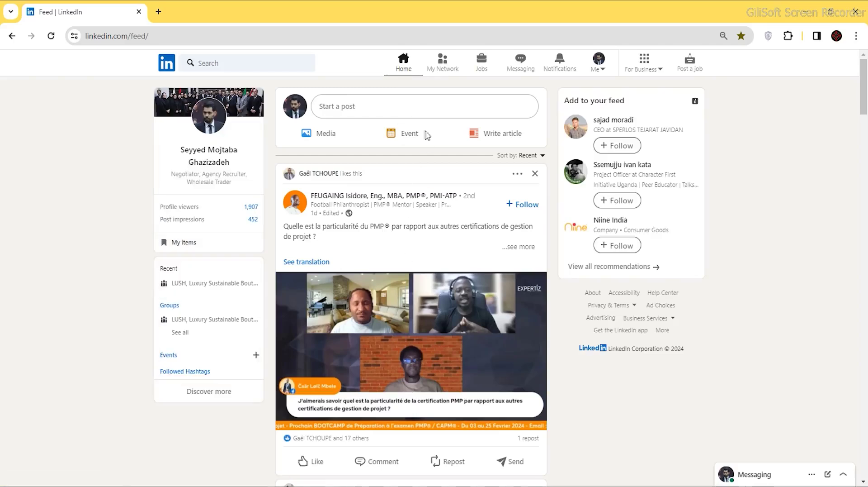
pyautogui.click(452, 67)
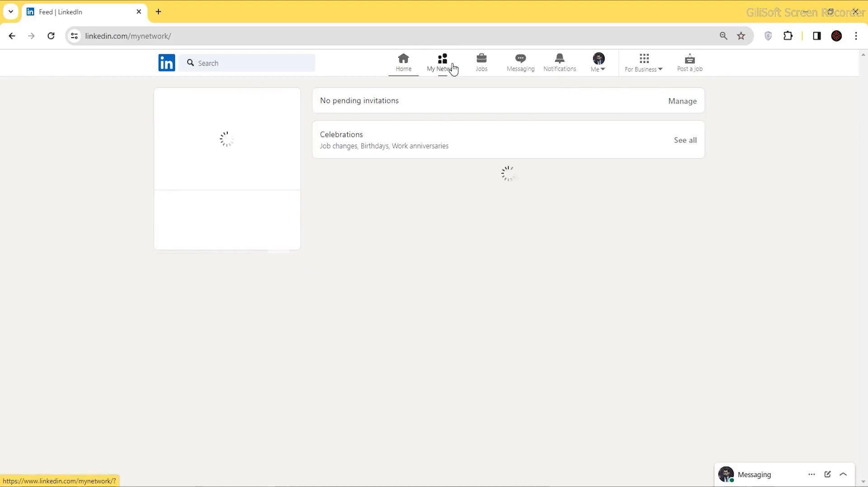
pyautogui.click(220, 183)
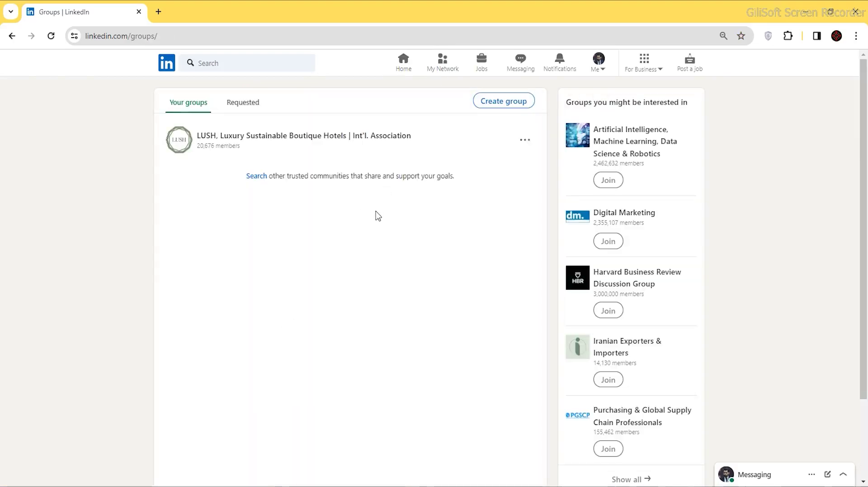
# Search for "trade" and limit the results to groups
pyautogui.click(210, 65)
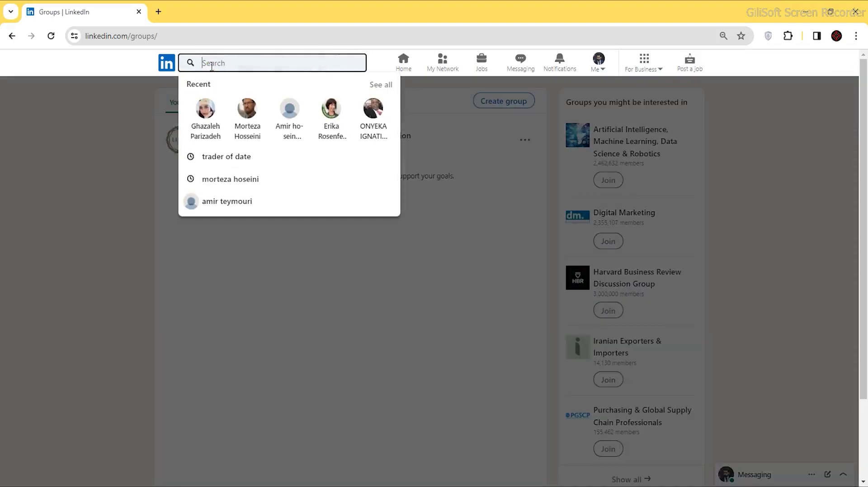
pyautogui.write('trader of da')
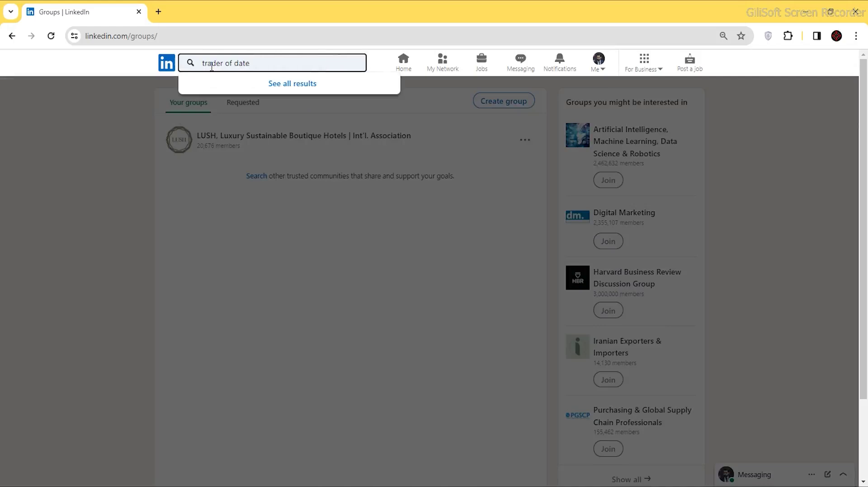
pyautogui.write('te')
pyautogui.press('BackSpace')
pyautogui.press('BackSpace')
pyautogui.press('BackSpace')
pyautogui.press('BackSpace')
pyautogui.press('BackSpace')
pyautogui.press('BackSpace')
pyautogui.press('BackSpace')
pyautogui.press('BackSpace')
pyautogui.press('BackSpace')
pyautogui.press('Return')
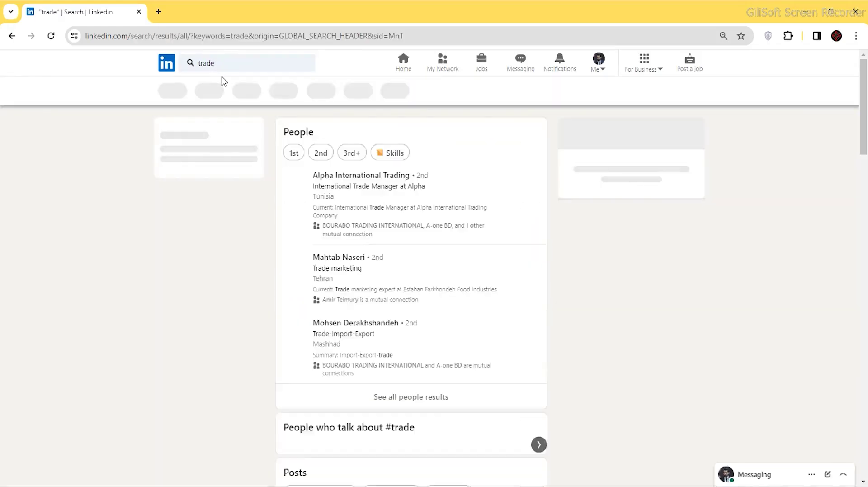
pyautogui.click(246, 92)
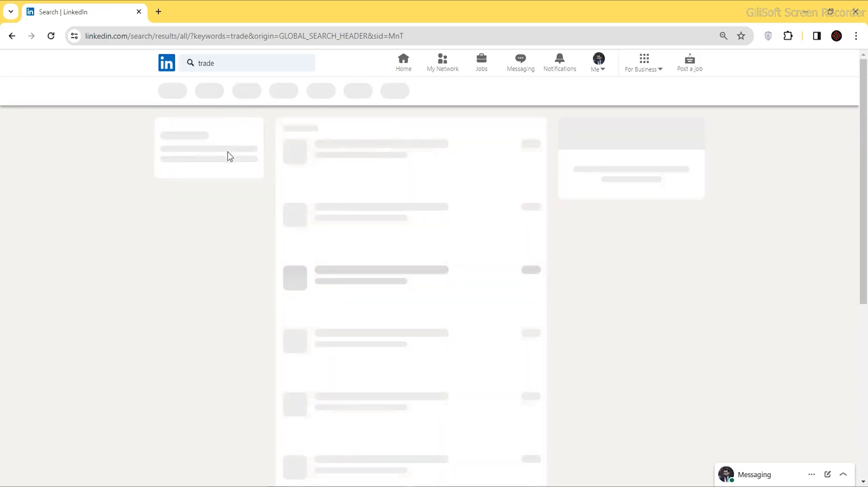
pyautogui.scroll(-5, 237, 310)
pyautogui.scroll(5, 239, 310)
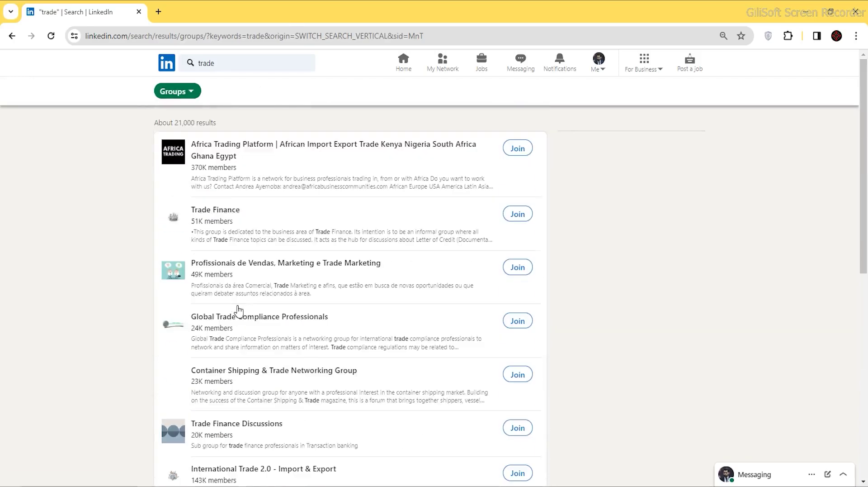
# Open the Africa Trading Platform group from the results, join it and continue past the welcome note to the group page
pyautogui.click(267, 145)
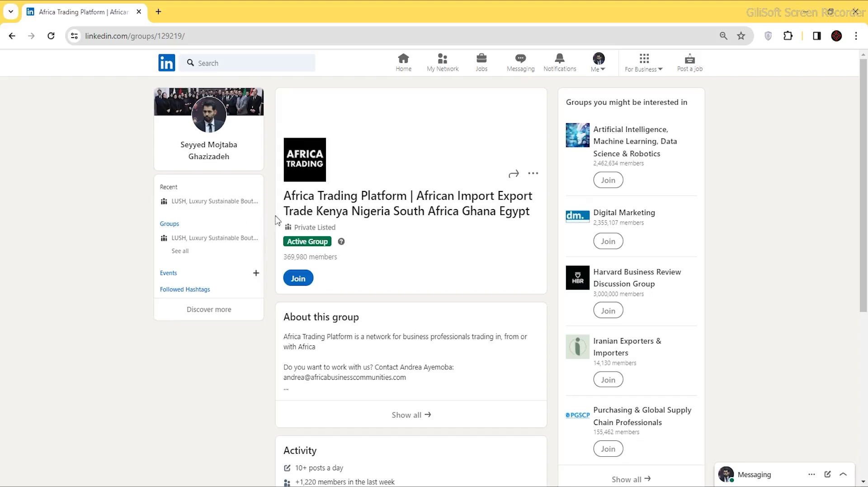
pyautogui.click(295, 281)
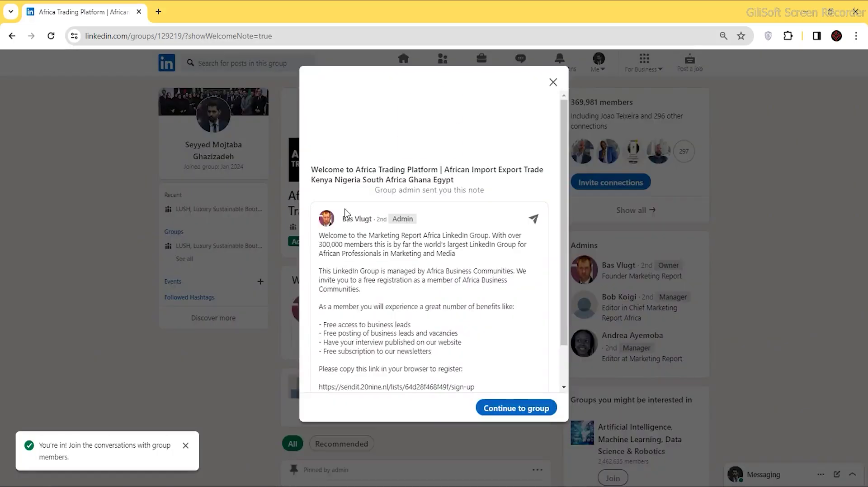
pyautogui.click(488, 401)
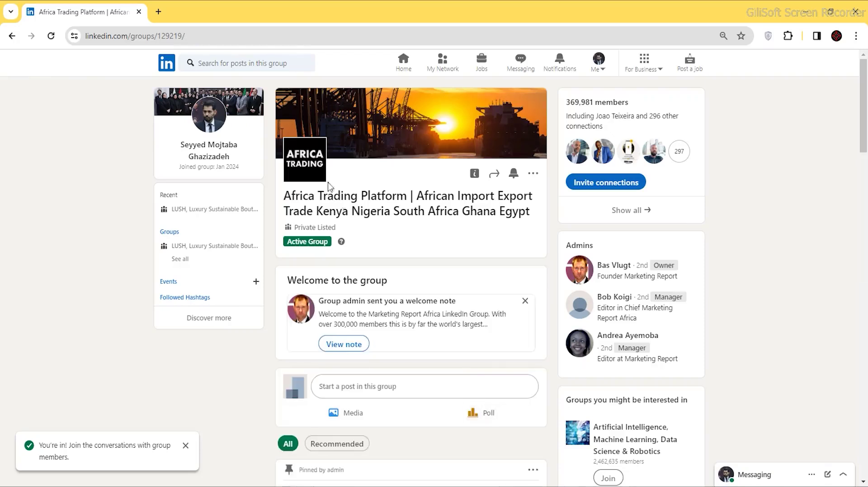
# Open the profile of the group's pinned-post author and send a connection invitation without a note
pyautogui.scroll(-5, 329, 185)
pyautogui.scroll(-5, 346, 286)
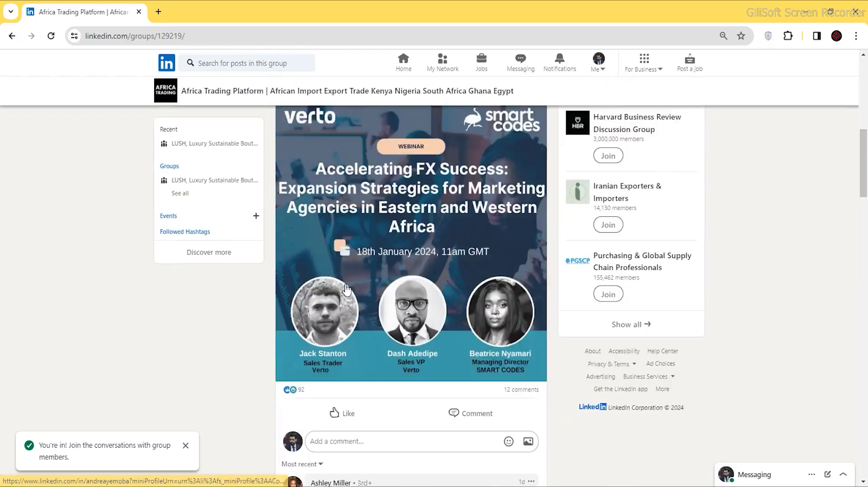
pyautogui.scroll(-5, 345, 285)
pyautogui.scroll(1, 319, 245)
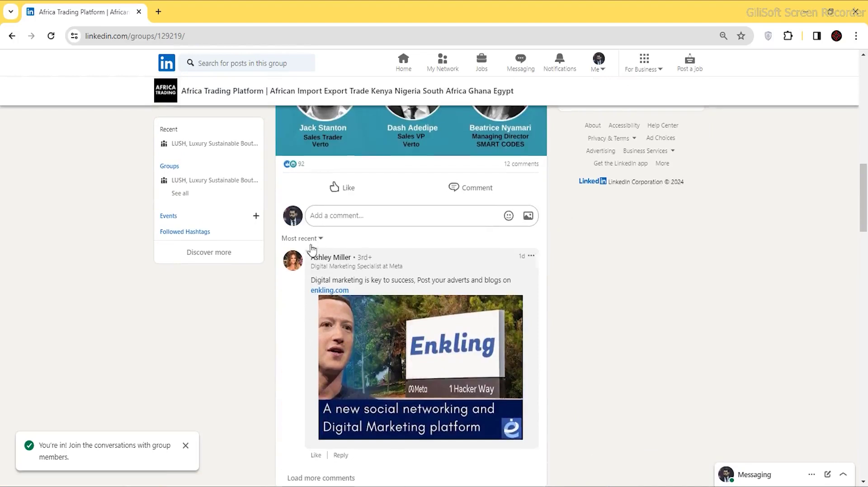
pyautogui.scroll(10, 312, 247)
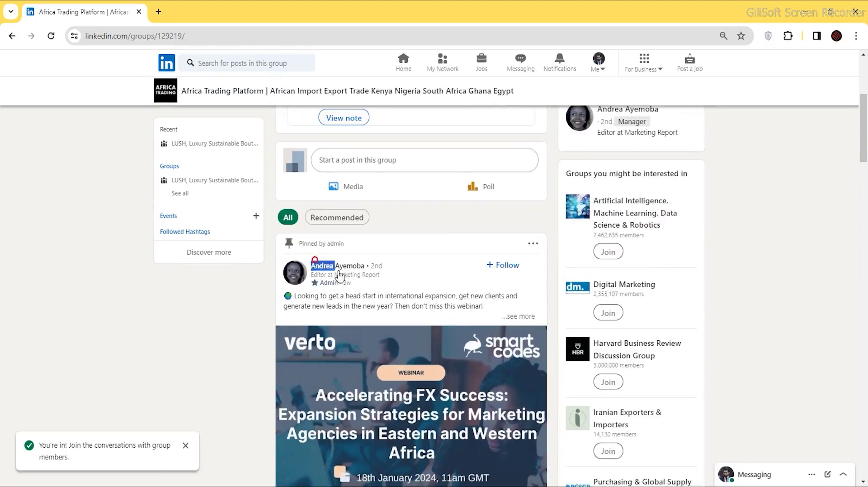
pyautogui.click(342, 268)
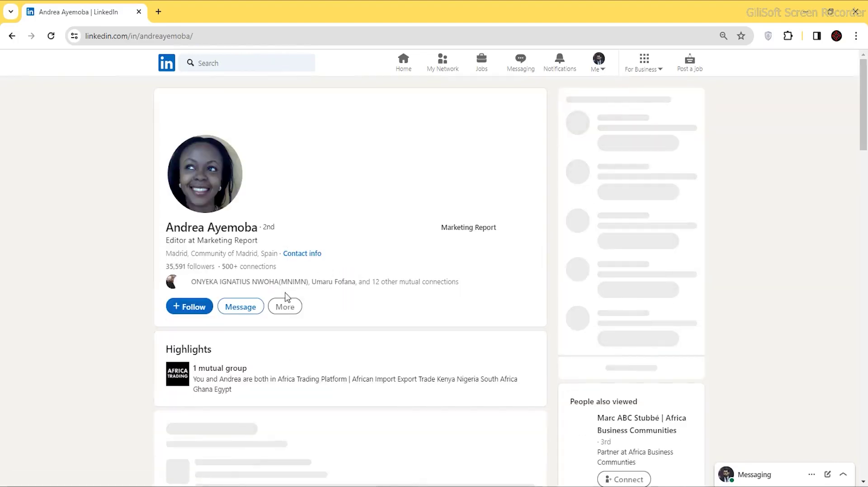
pyautogui.click(285, 306)
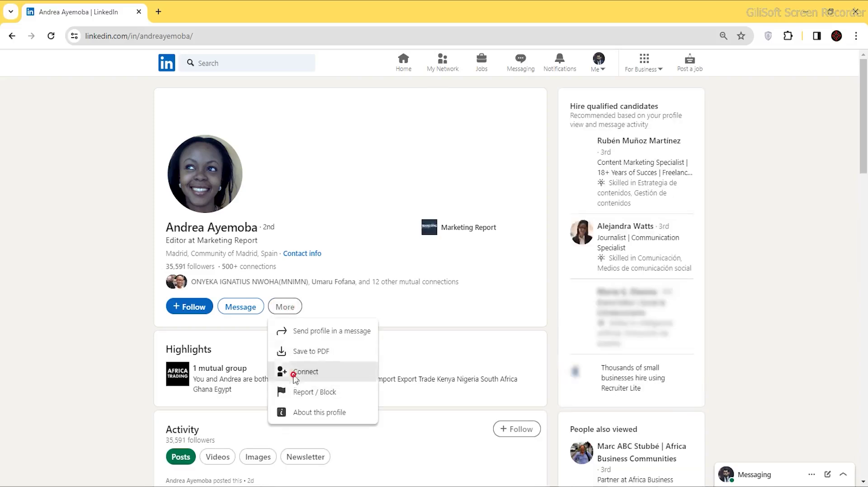
pyautogui.click(294, 372)
pyautogui.click(506, 164)
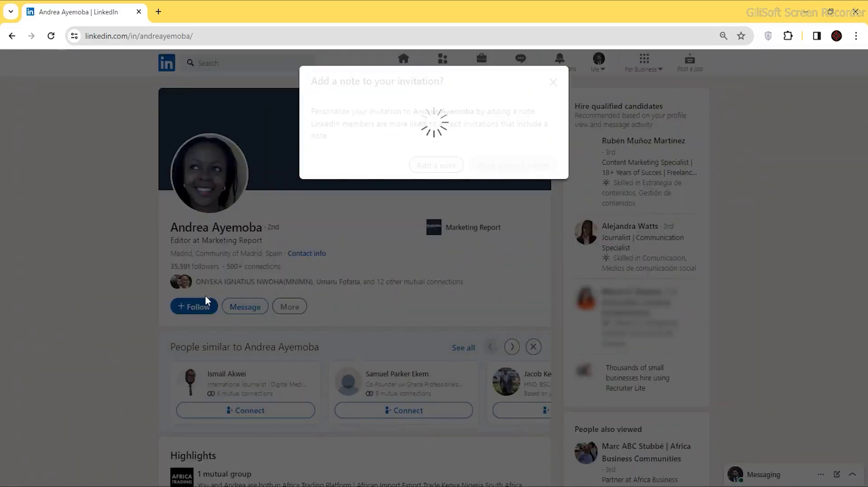
# Return to the Africa Trading Platform group and browse the members' posts in its feed
pyautogui.click(12, 36)
pyautogui.scroll(-15, 407, 270)
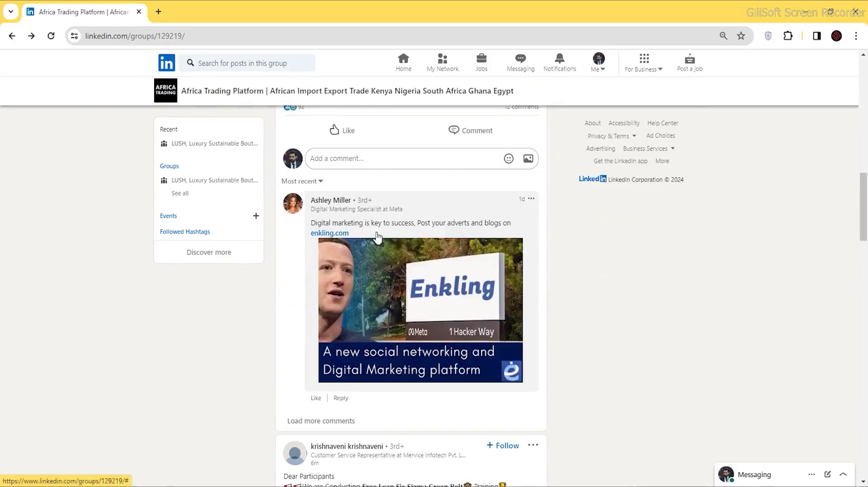
pyautogui.scroll(-3, 384, 244)
pyautogui.scroll(4, 393, 253)
pyautogui.scroll(-6, 396, 261)
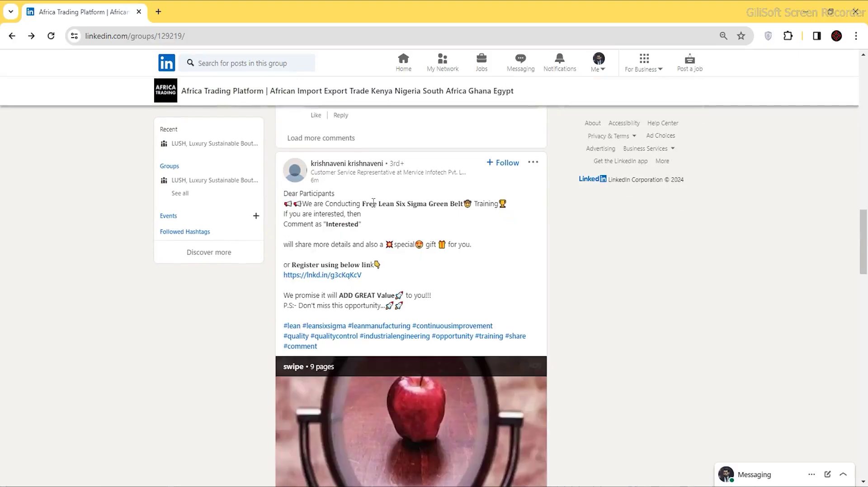
pyautogui.scroll(-13, 348, 322)
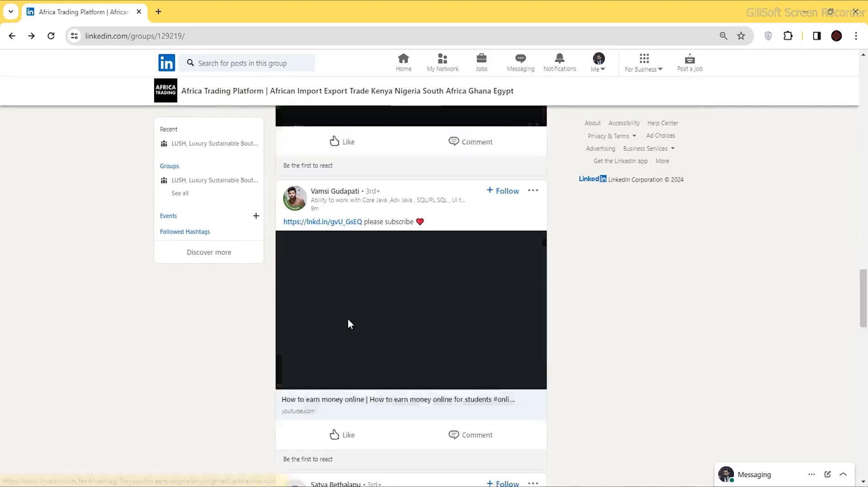
pyautogui.scroll(-1, 348, 322)
pyautogui.scroll(-10, 452, 204)
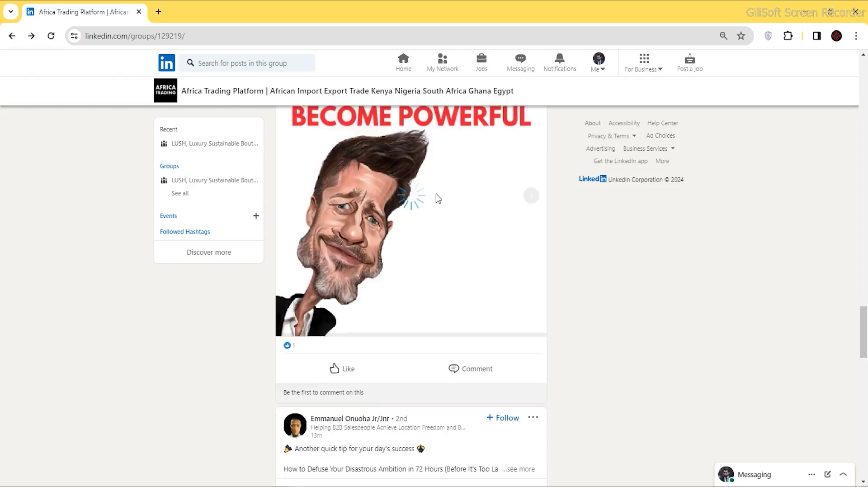
pyautogui.scroll(4, 438, 196)
pyautogui.click(525, 213)
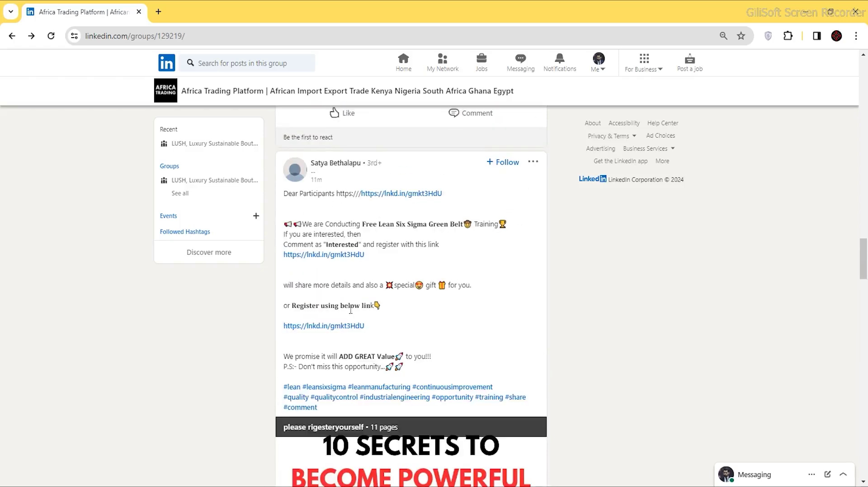
pyautogui.scroll(-7, 384, 365)
pyautogui.scroll(-5, 386, 430)
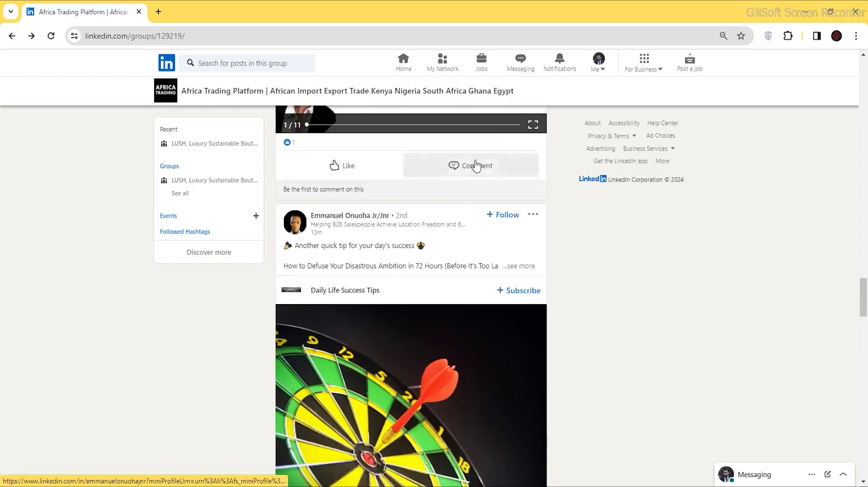
pyautogui.scroll(-8, 439, 330)
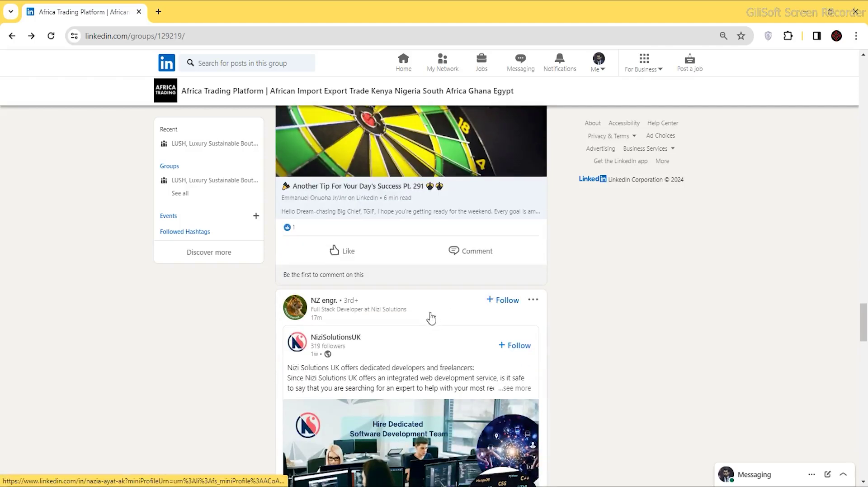
# Revisit the network page, then go to the Jobs section and open the account's list of posted jobs
pyautogui.click(446, 64)
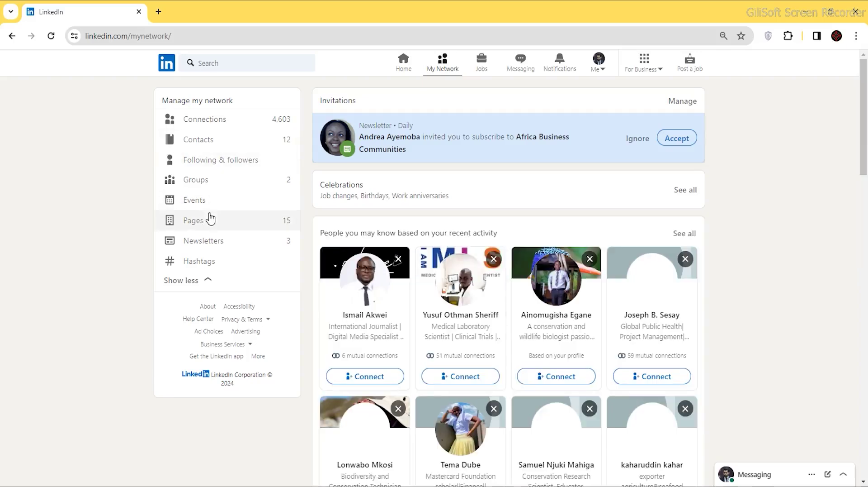
pyautogui.click(493, 66)
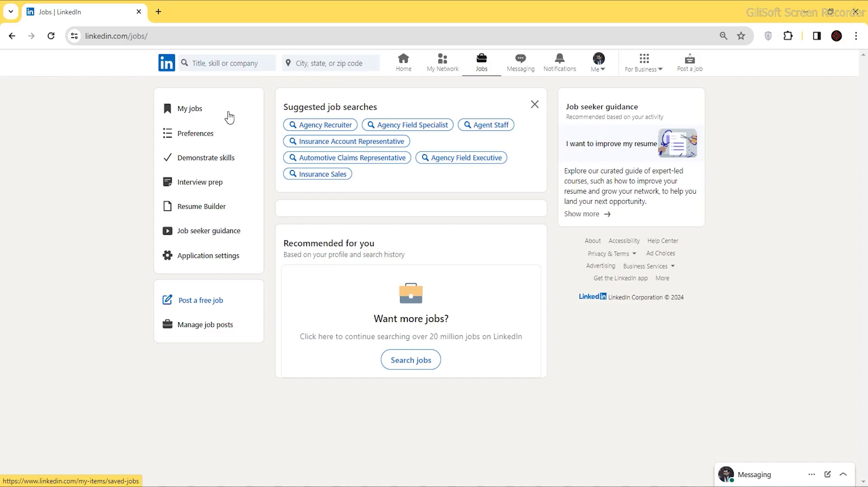
pyautogui.click(229, 117)
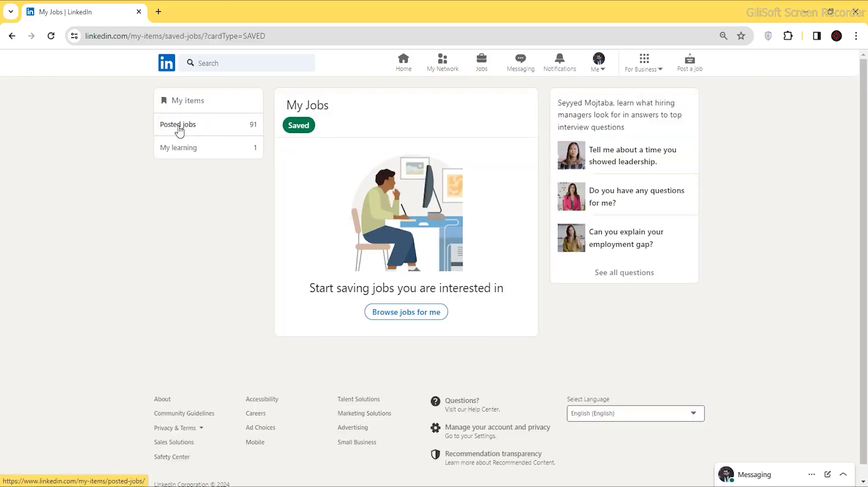
pyautogui.click(186, 127)
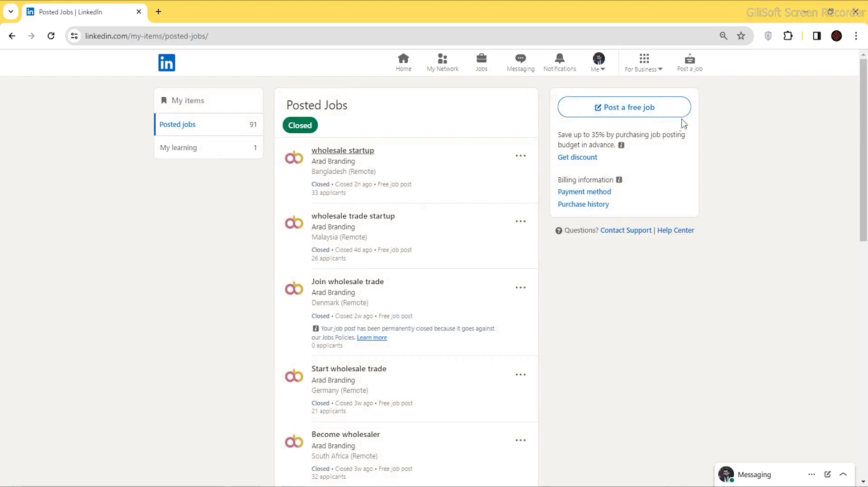
# Start a free job post and sign in to LinkedIn Talent Solutions with the saved credentials
pyautogui.click(624, 108)
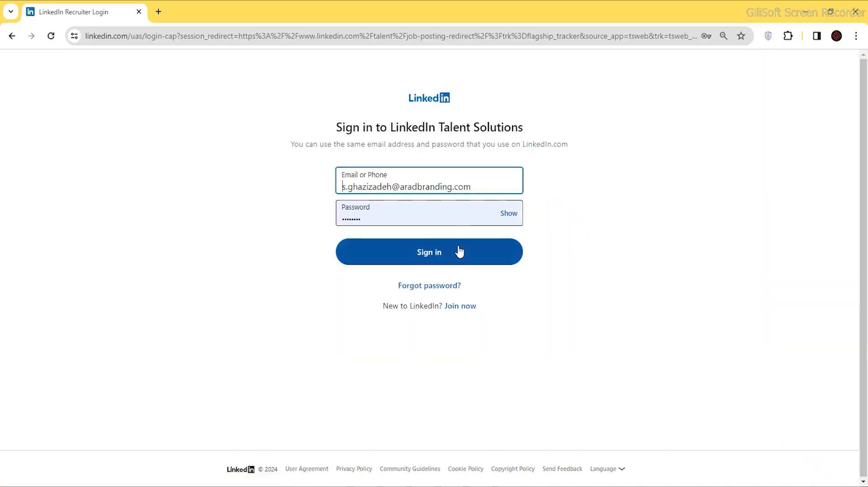
pyautogui.click(459, 251)
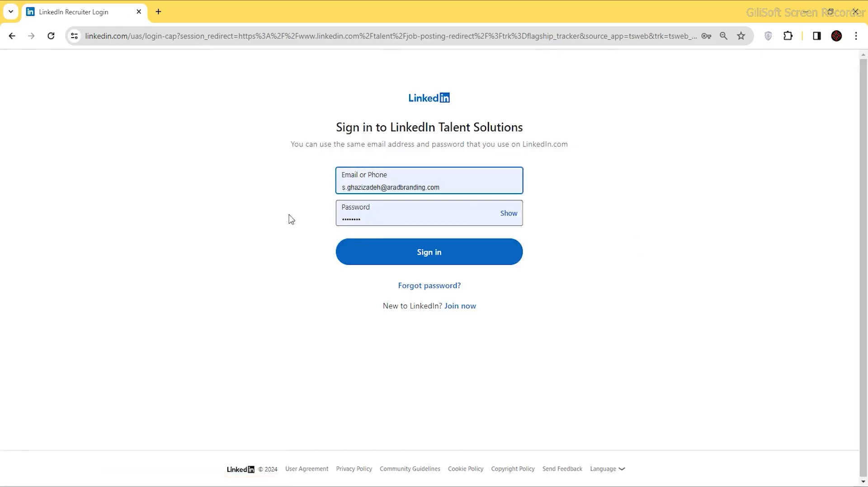
pyautogui.click(412, 254)
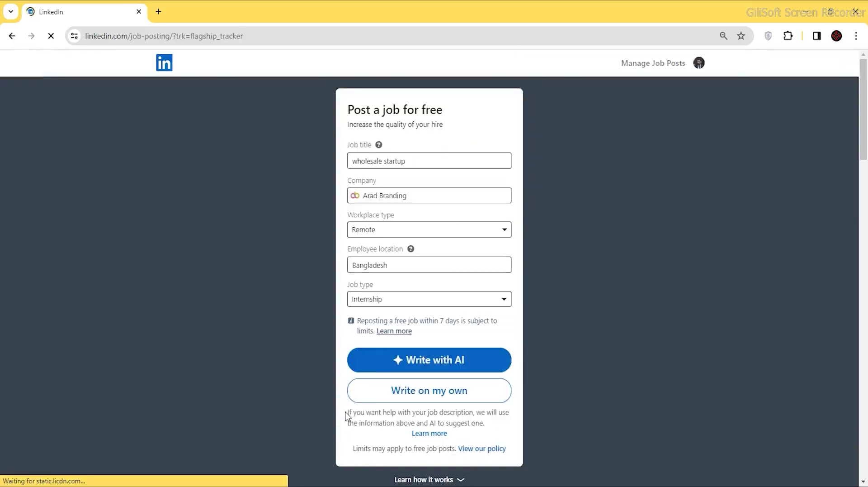
# Replace the job title in the free job post form with "wholesale agency"
pyautogui.scroll(-4, 348, 416)
pyautogui.scroll(4, 433, 213)
pyautogui.tripleClick(413, 161)
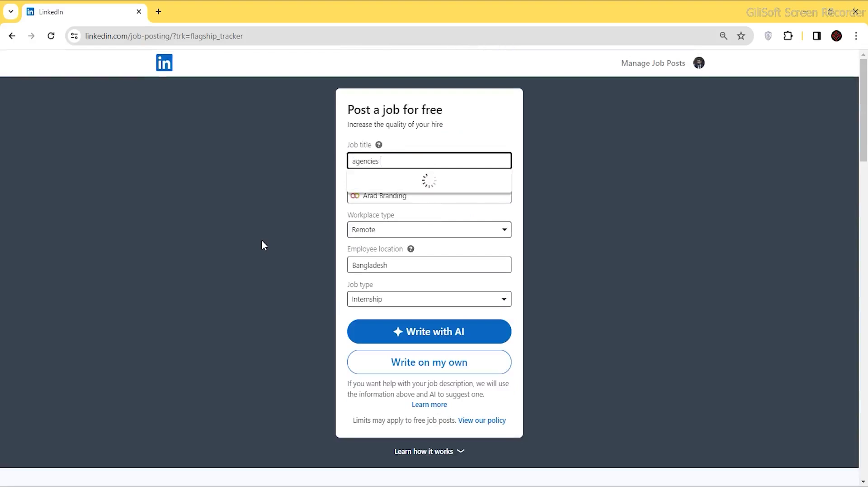
pyautogui.hotkey('ctrl', 'a')
pyautogui.write('wholesa')
# Check the company field, then try the On-site workplace type and set it back to Remote
pyautogui.click(407, 194)
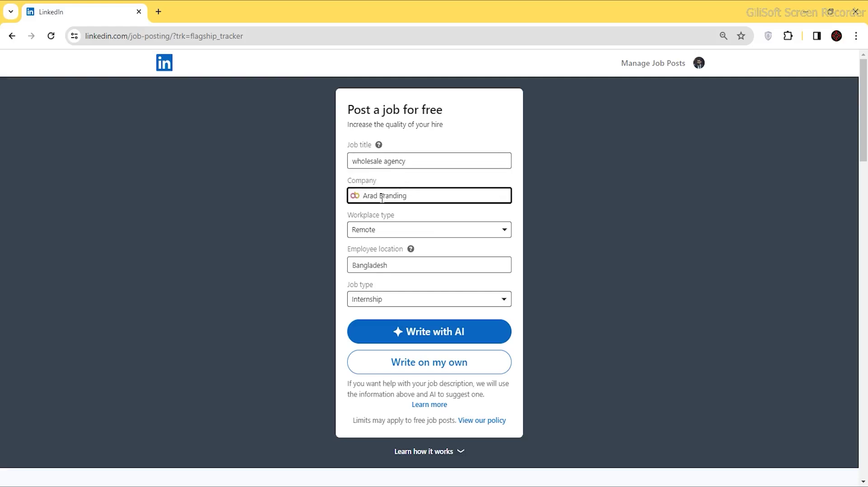
pyautogui.tripleClick(422, 194)
pyautogui.click(346, 199)
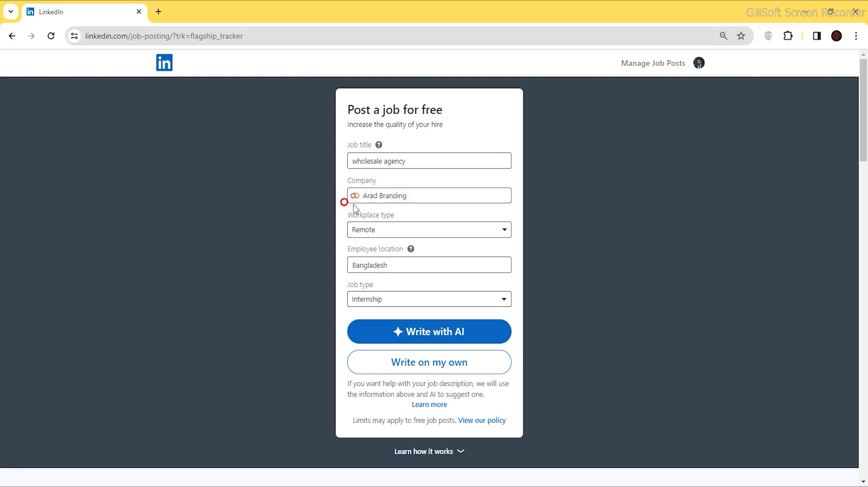
pyautogui.click(364, 236)
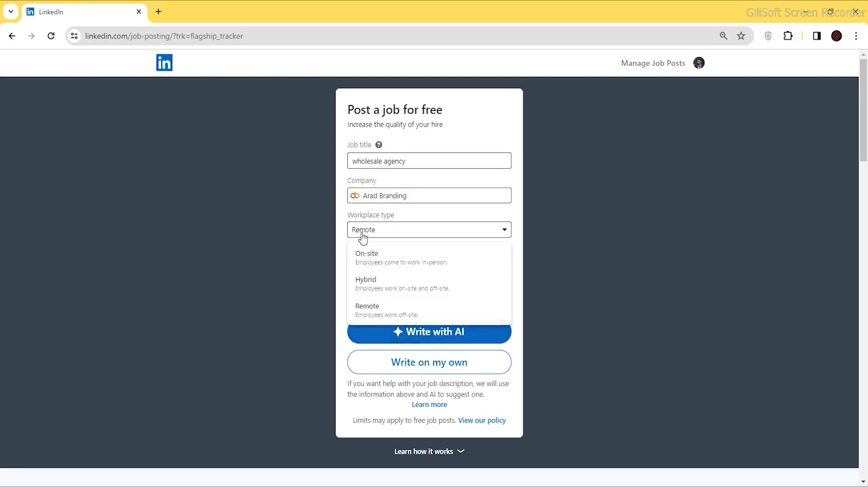
pyautogui.click(374, 259)
pyautogui.click(396, 230)
pyautogui.click(366, 309)
# Set the job post's employee location to Nigeria
pyautogui.scroll(-3, 384, 204)
pyautogui.click(384, 154)
pyautogui.write('Nige')
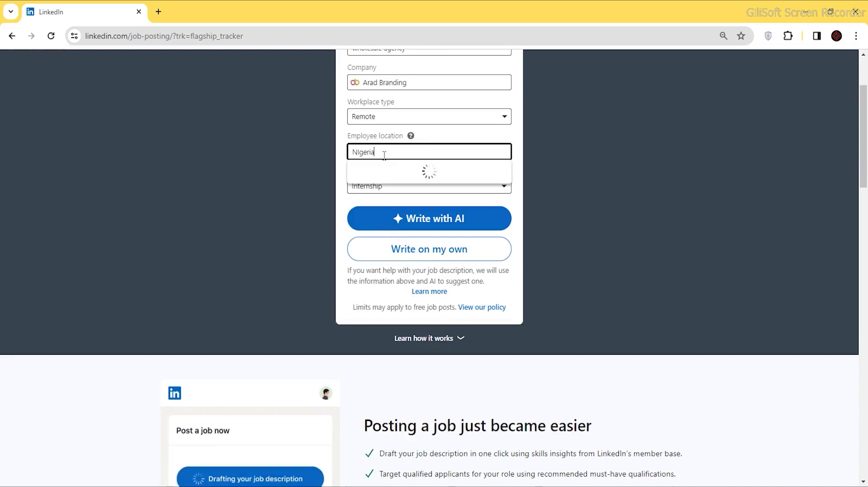
pyautogui.click(383, 169)
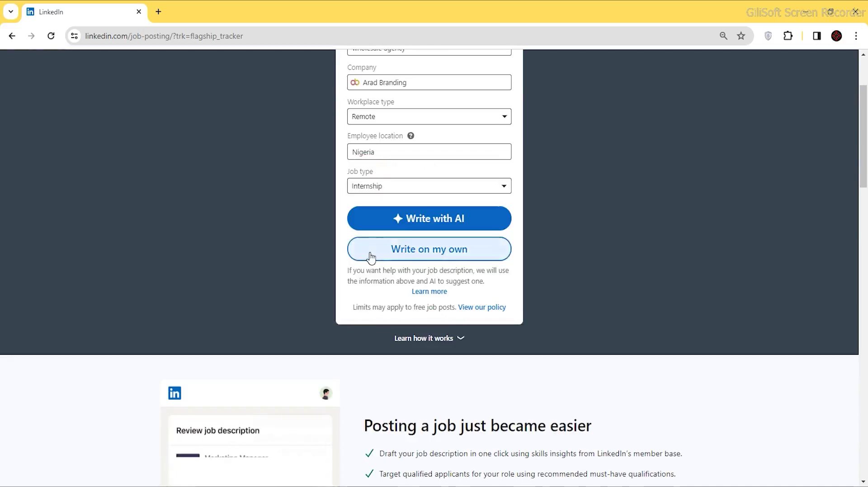
# Set the job type to Internship in the free job post form
pyautogui.click(368, 184)
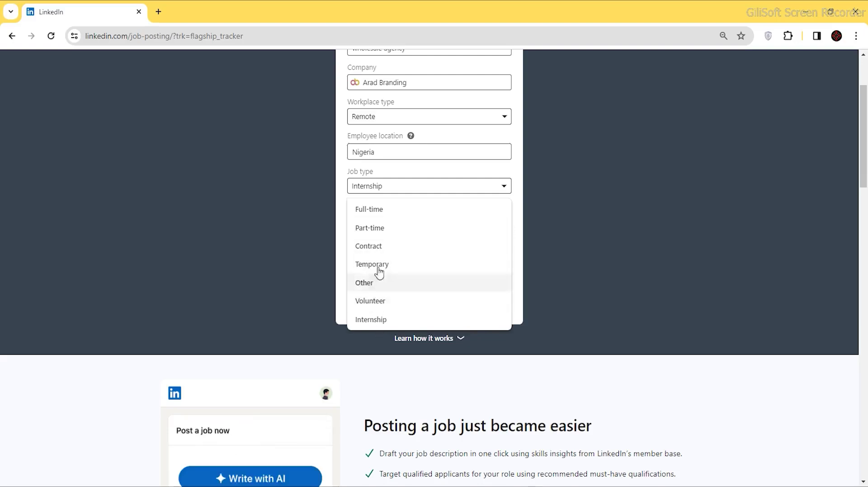
pyautogui.click(372, 318)
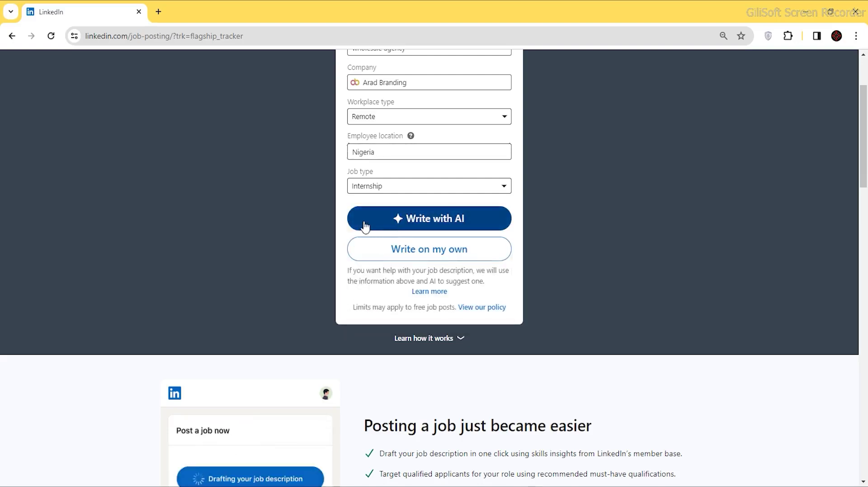
# Try to draft the job description with AI, dismiss the notices, and return to the job post form
pyautogui.click(452, 223)
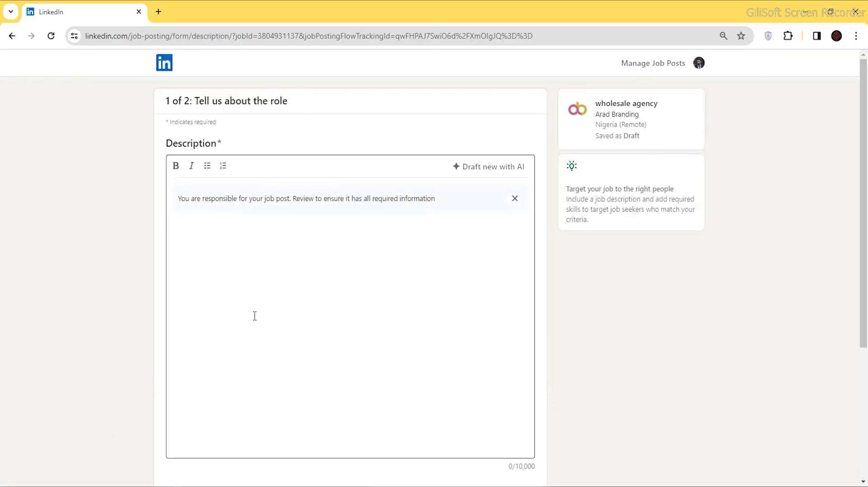
pyautogui.scroll(-3, 255, 316)
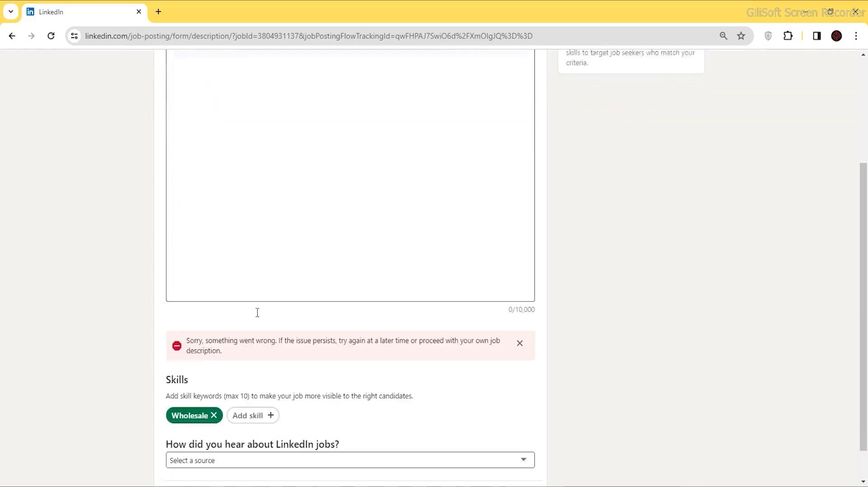
pyautogui.scroll(2, 257, 316)
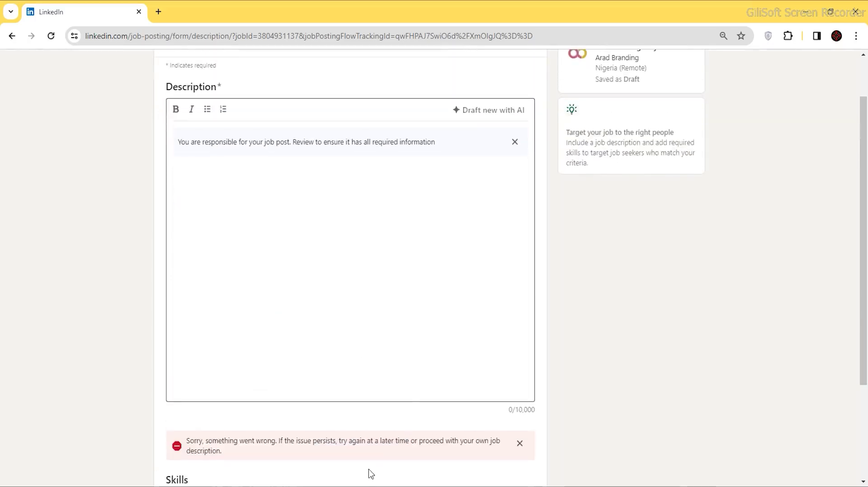
pyautogui.click(520, 444)
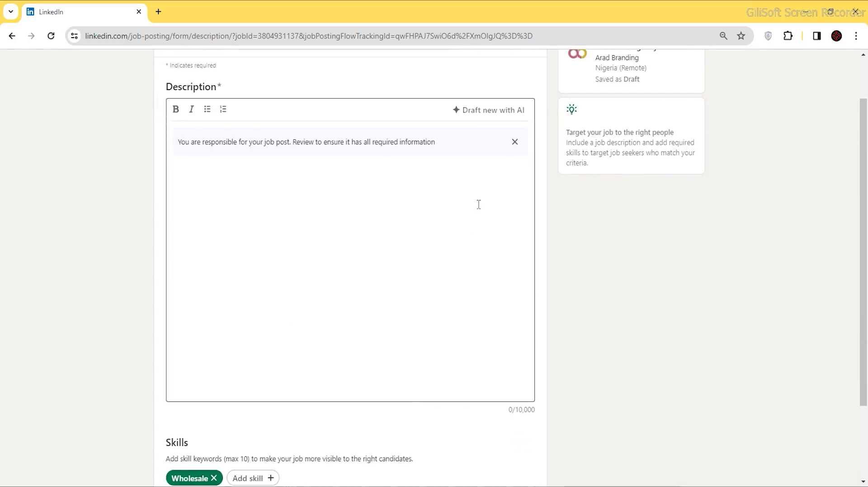
pyautogui.click(515, 142)
pyautogui.click(14, 36)
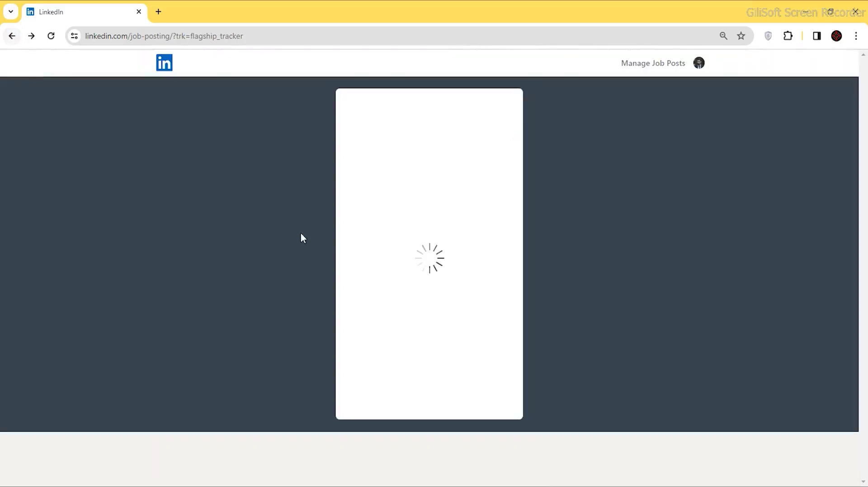
# Choose to write the description manually, insert "tbhsdfgh" before "communication skills" in the suggested template, and continue to the applicant settings
pyautogui.click(386, 361)
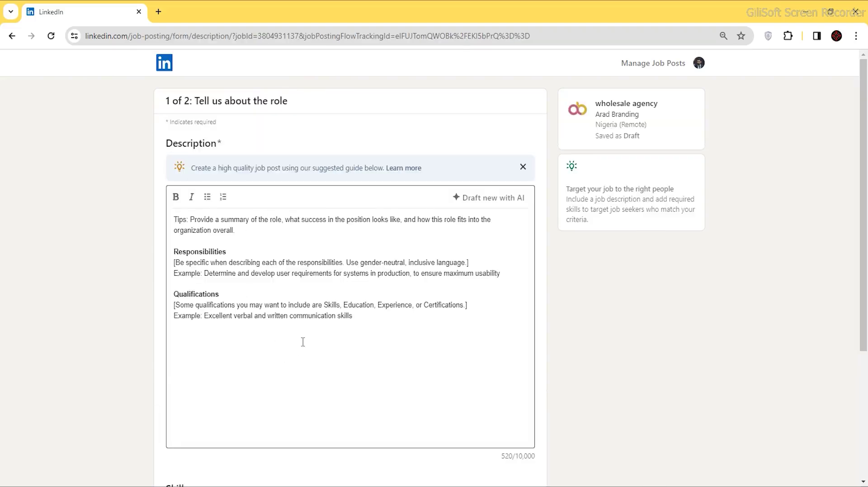
pyautogui.scroll(-4, 303, 341)
pyautogui.scroll(3, 204, 332)
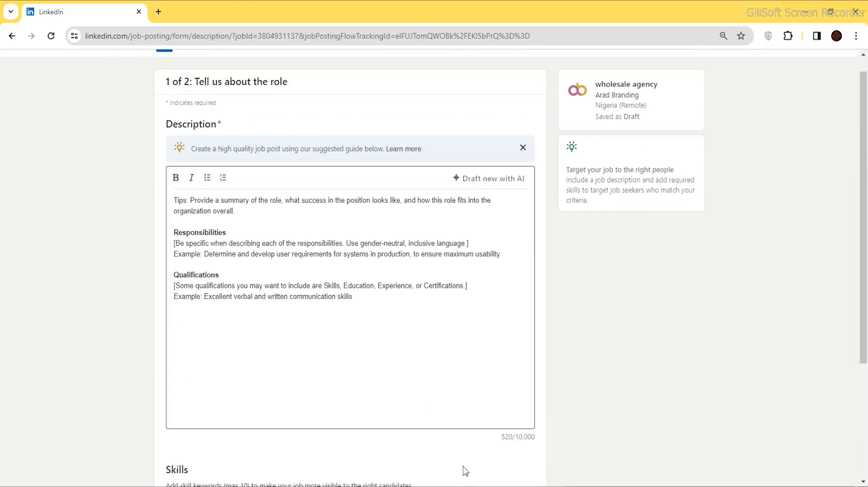
pyautogui.moveTo(532, 403); pyautogui.dragTo(234, 158)
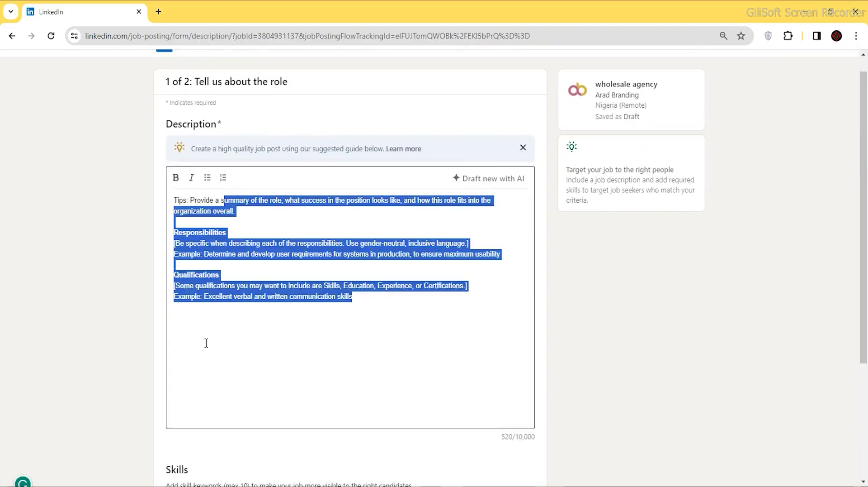
pyautogui.scroll(-3, 206, 343)
pyautogui.click(520, 458)
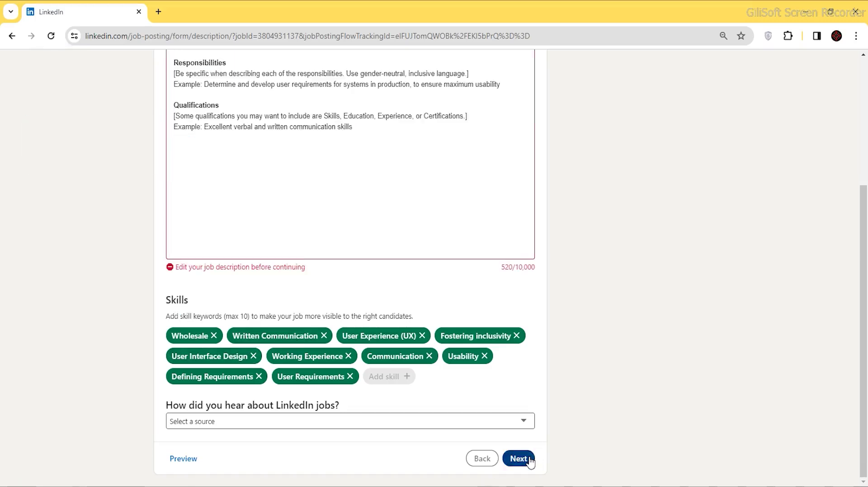
pyautogui.click(301, 131)
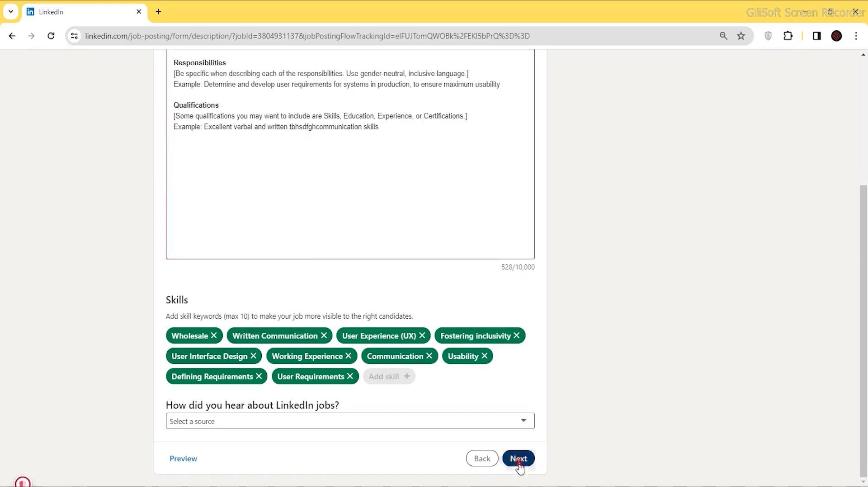
pyautogui.click(520, 466)
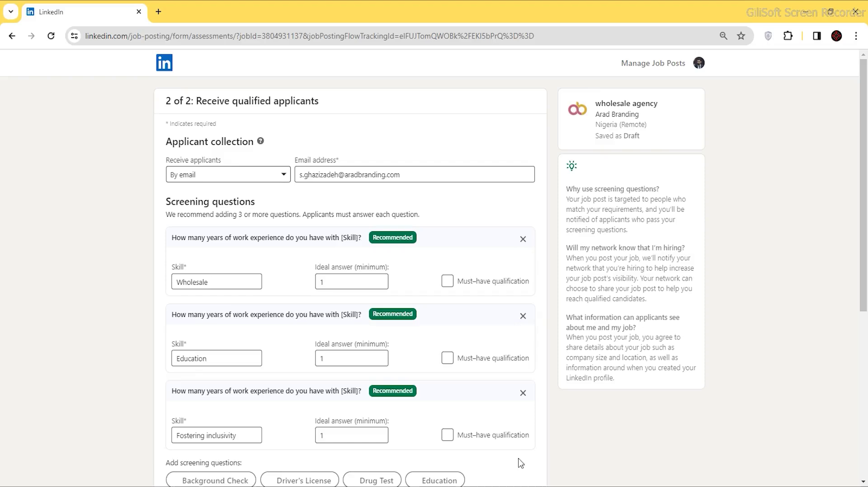
# Accept the default applicant collection and screening questions, and post the job without promoting it
pyautogui.scroll(-4, 229, 138)
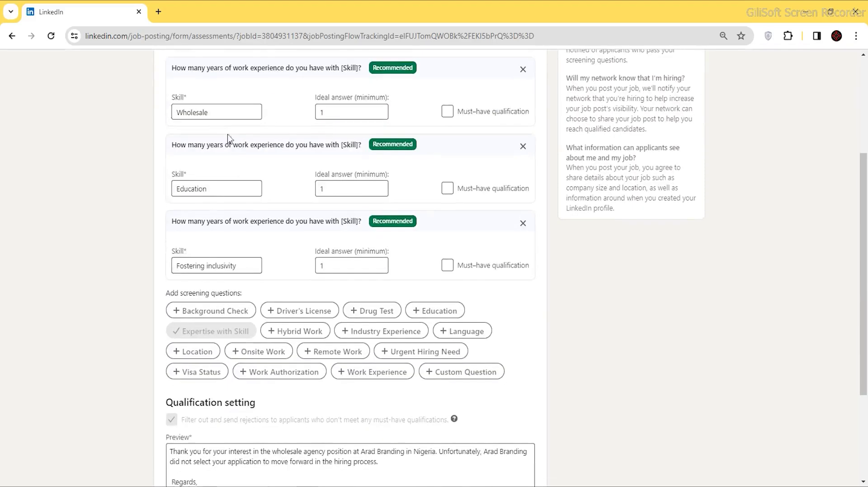
pyautogui.scroll(1, 433, 215)
pyautogui.scroll(-4, 327, 189)
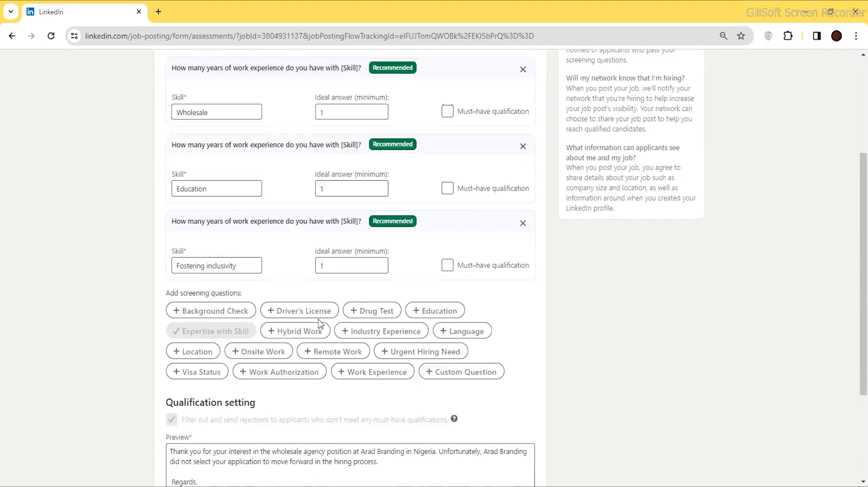
pyautogui.click(502, 458)
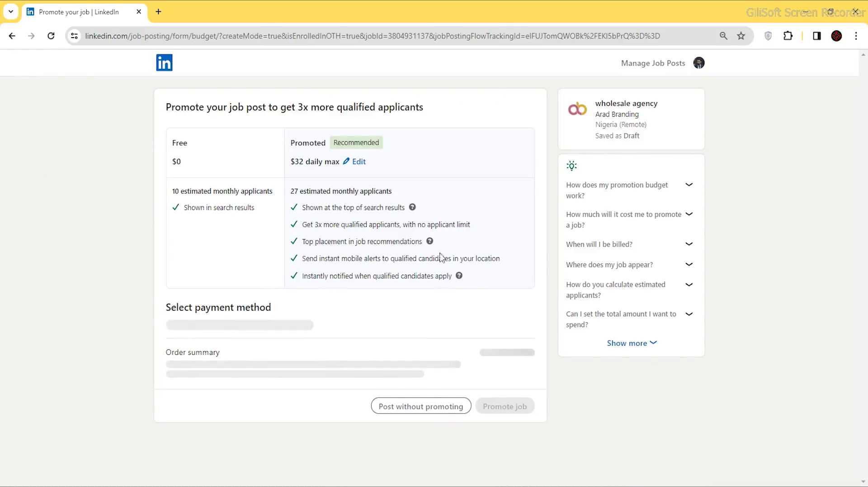
pyautogui.scroll(-1, 498, 475)
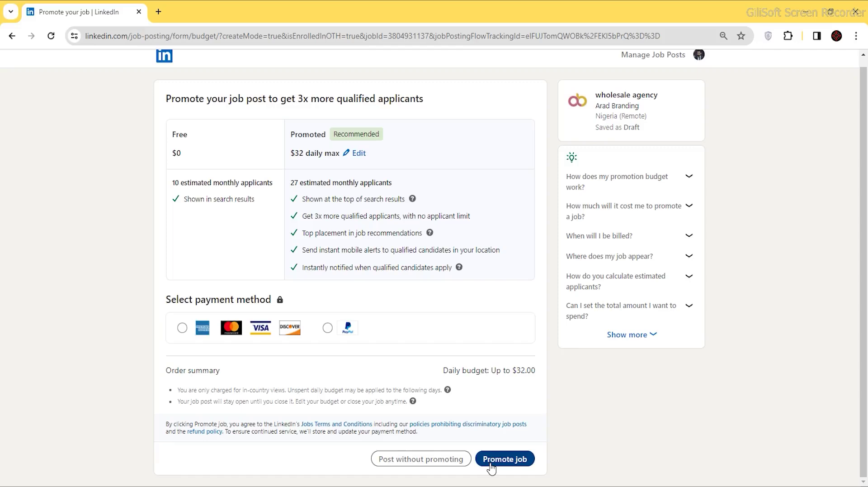
pyautogui.click(420, 460)
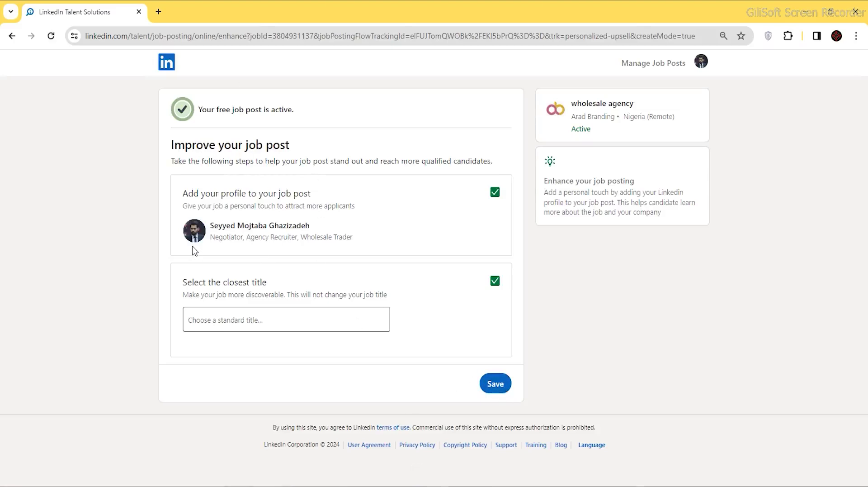
# Save the job post improvements with the profile added and the standard title left blank
pyautogui.click(215, 319)
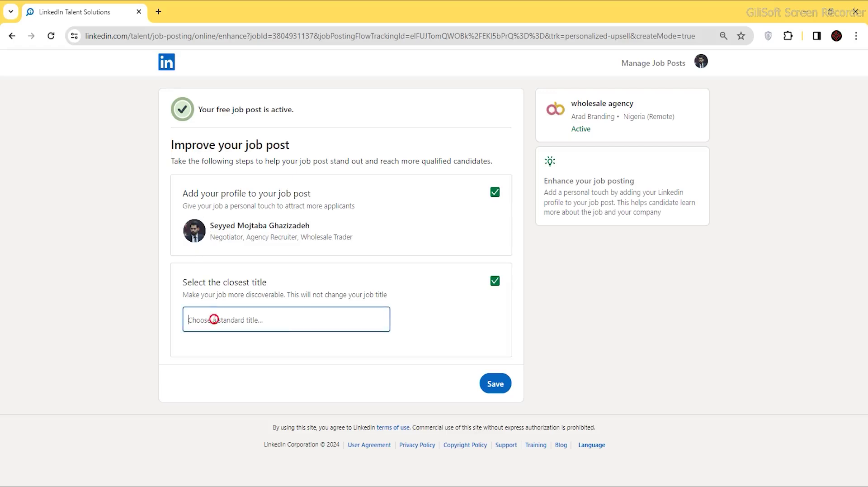
pyautogui.click(260, 223)
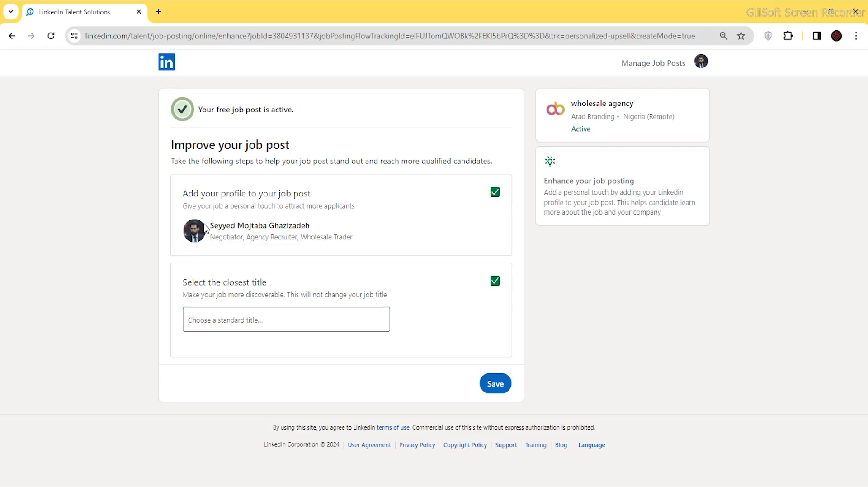
pyautogui.click(496, 385)
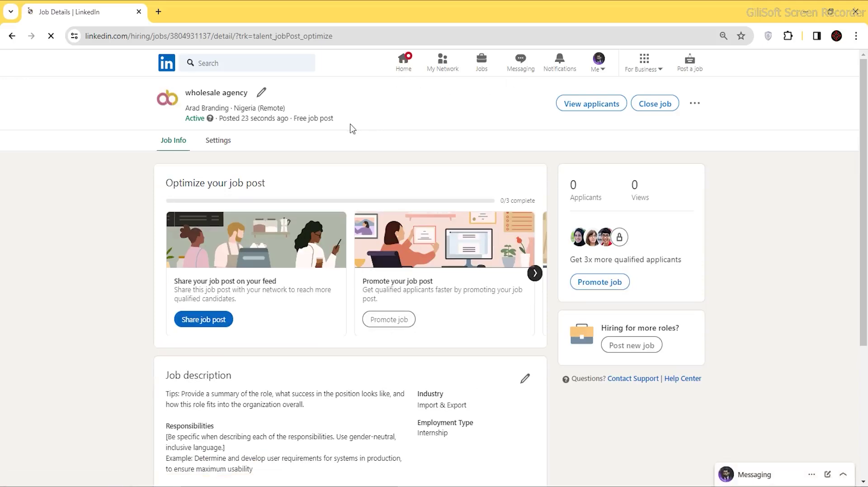
# Open the account's own profile from the home feed and examine its photo, analytics, resources, featured posts and activity
pyautogui.click(403, 66)
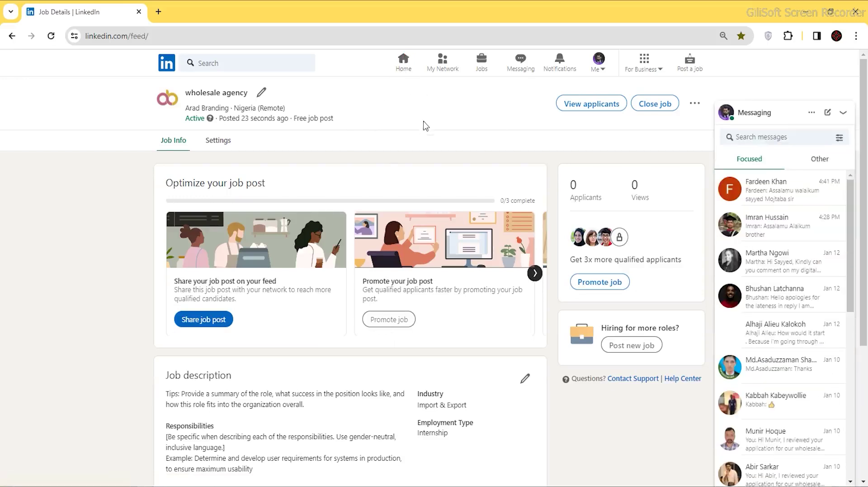
pyautogui.click(842, 114)
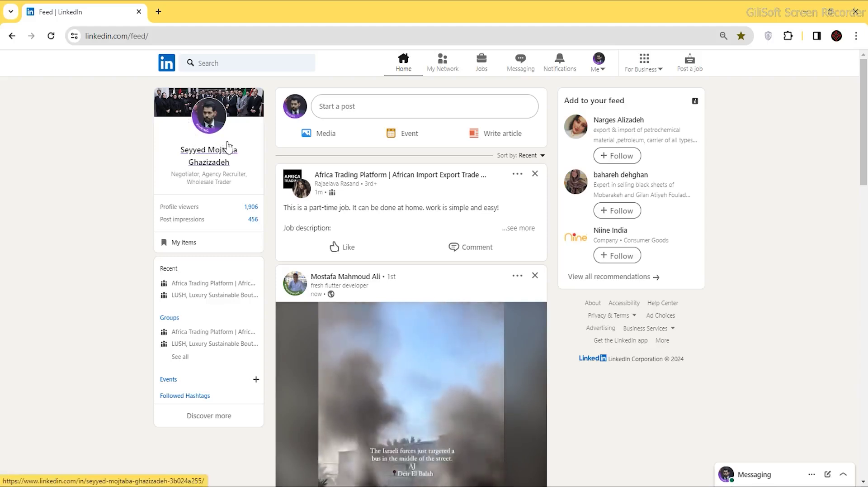
pyautogui.click(199, 151)
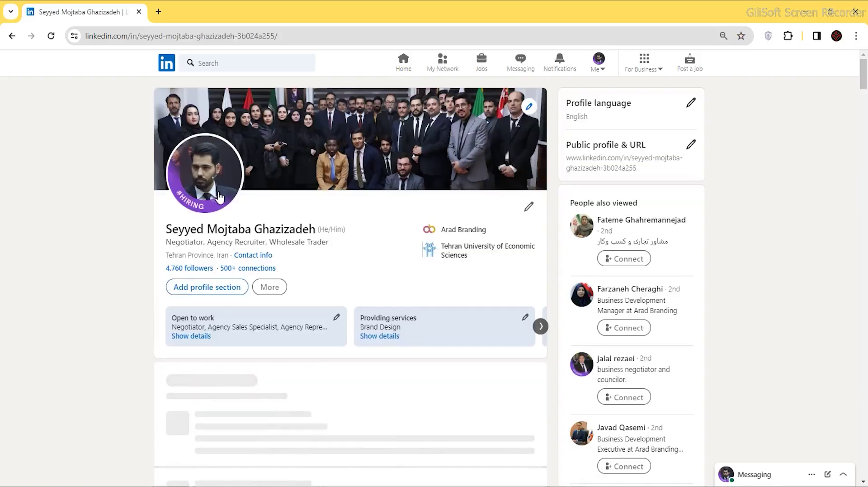
pyautogui.scroll(-4, 220, 198)
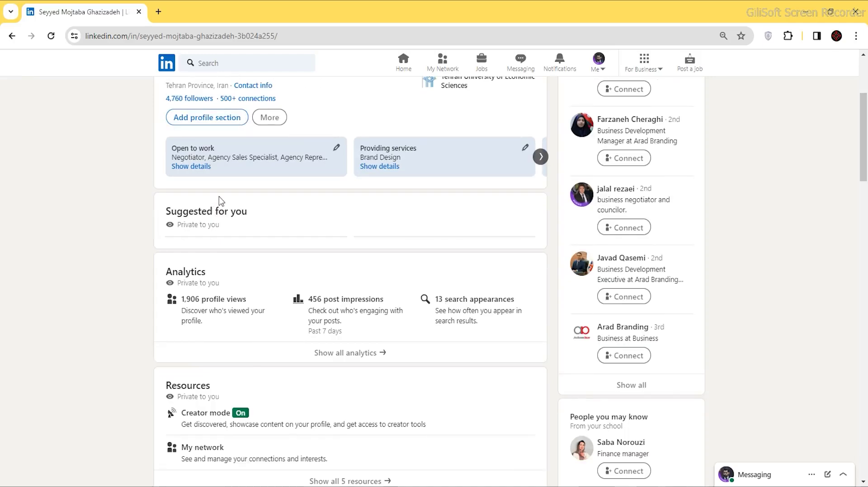
pyautogui.scroll(-8, 225, 200)
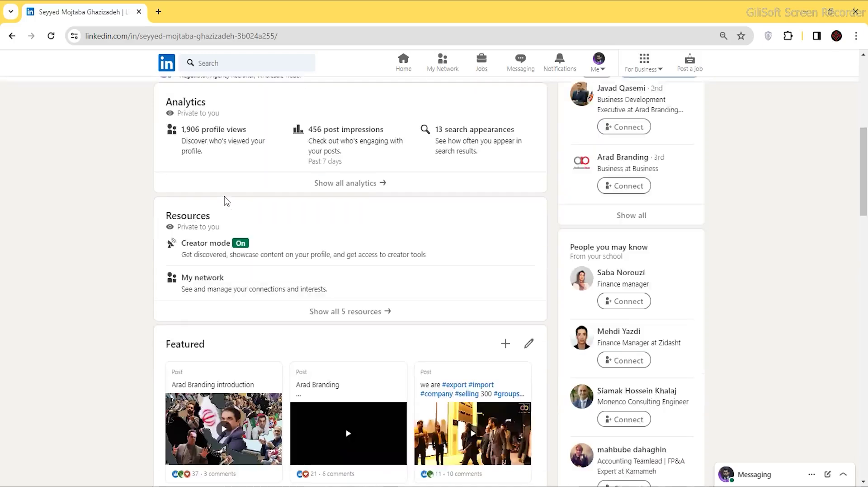
pyautogui.scroll(-4, 256, 382)
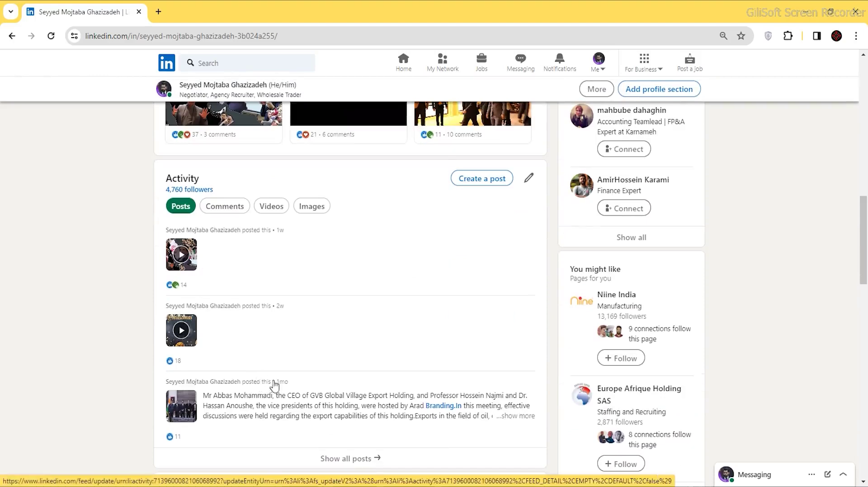
pyautogui.scroll(12, 273, 382)
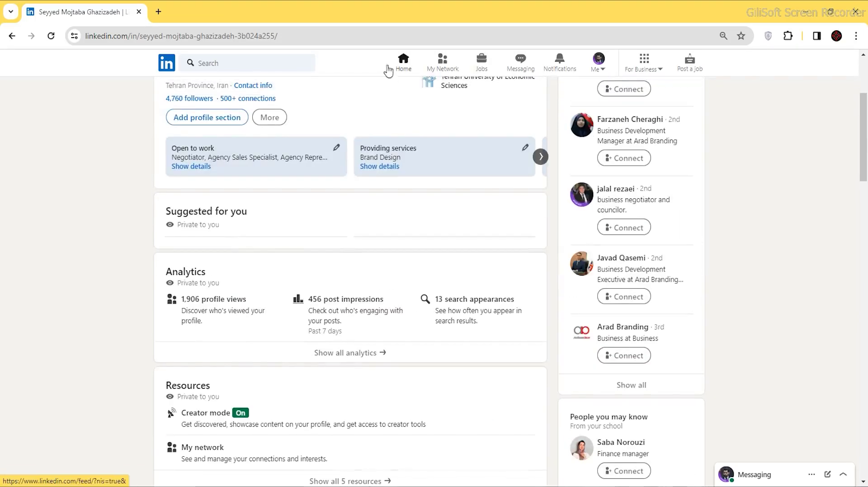
# Start a new post from the home feed and attach the Arad Branding video from the Downloads folder
pyautogui.click(410, 63)
pyautogui.click(369, 103)
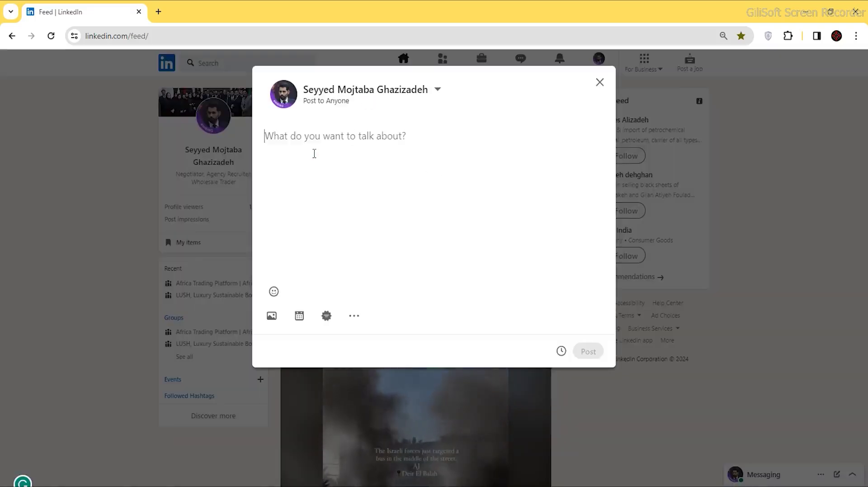
pyautogui.click(272, 317)
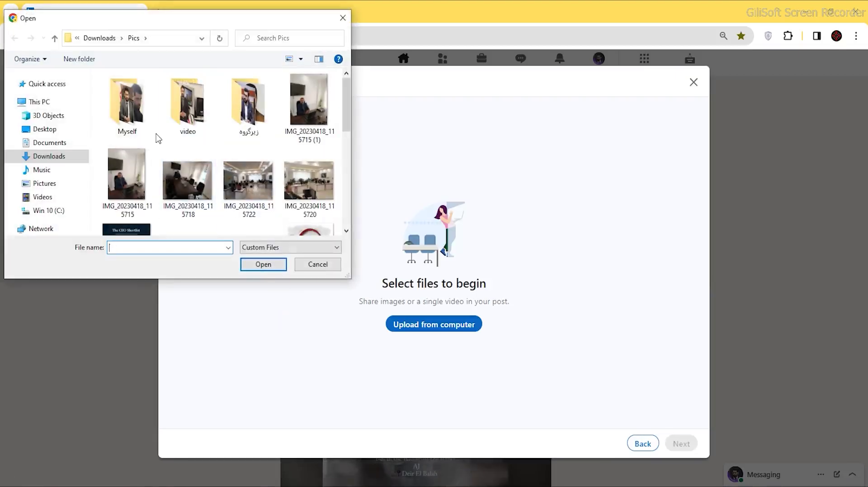
pyautogui.scroll(-1, 157, 132)
pyautogui.scroll(1, 157, 132)
pyautogui.click(49, 156)
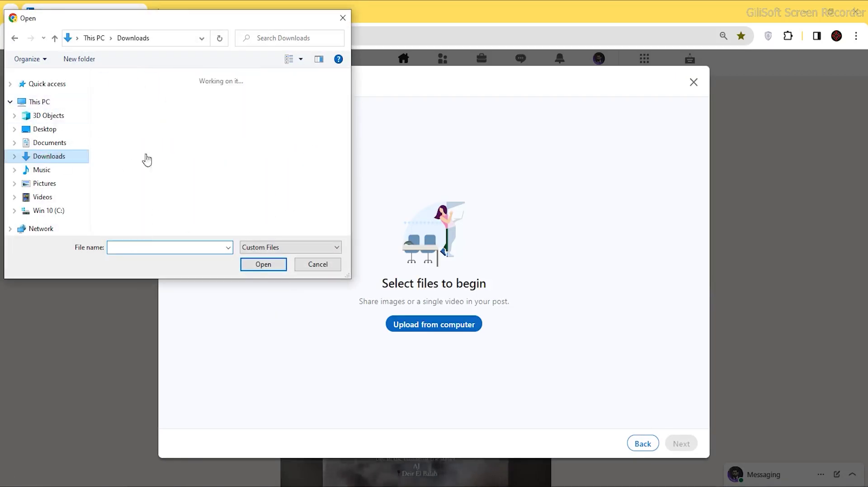
pyautogui.doubleClick(175, 168)
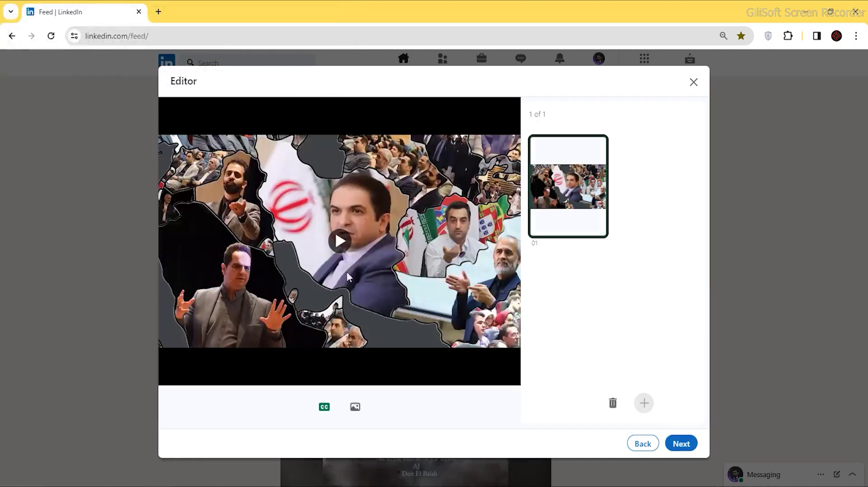
pyautogui.click(674, 442)
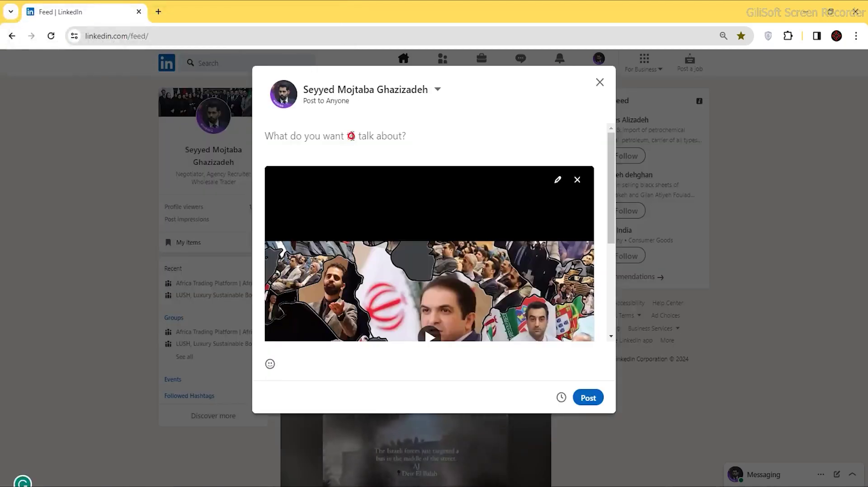
# Enter "This is Arad Branding" as the text of the video post
pyautogui.click(352, 136)
pyautogui.write('This is Ara')
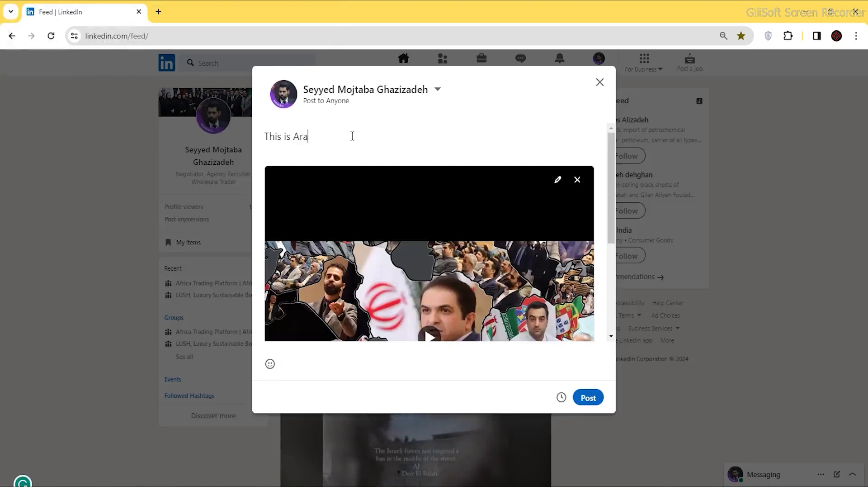
pyautogui.write('d Branding.')
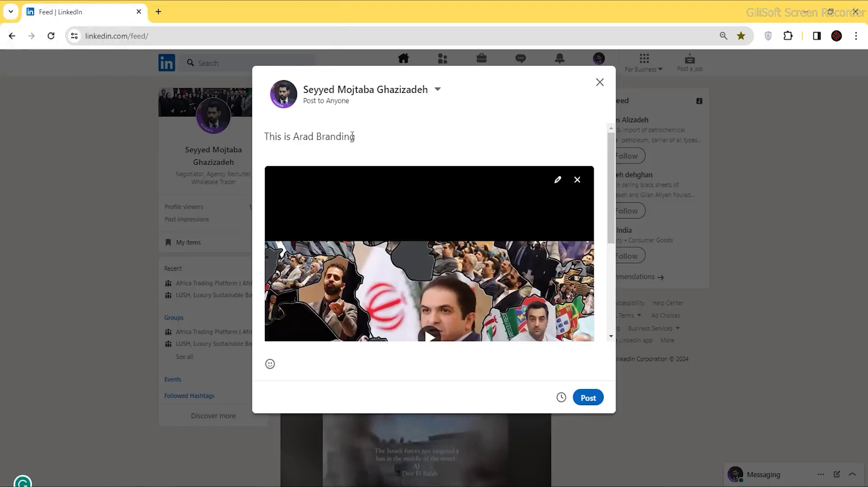
# Publish the Arad Branding video post to the feed
pyautogui.scroll(-3, 500, 306)
pyautogui.click(589, 398)
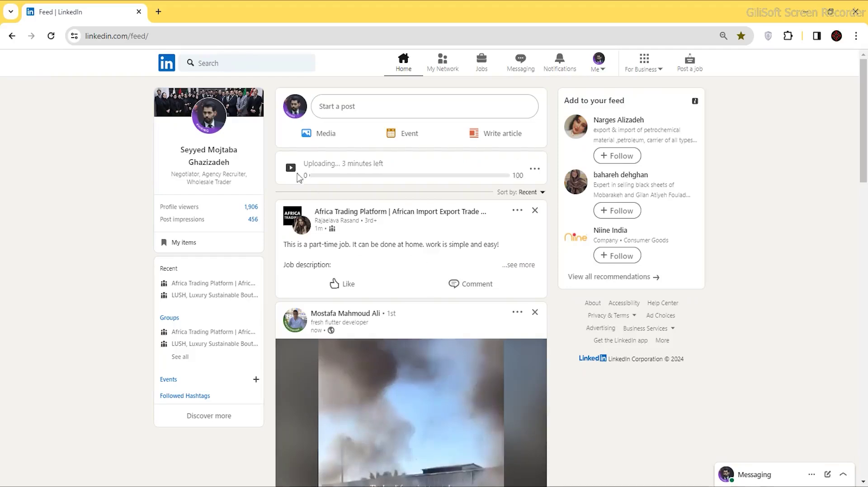
# Open the account's own profile, view the most recent video post from its activity section, and return to the profile
pyautogui.click(195, 151)
pyautogui.scroll(-10, 387, 272)
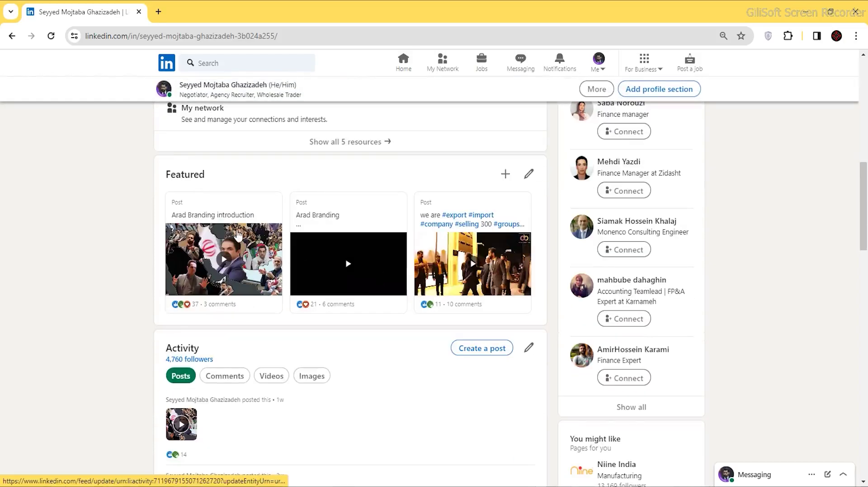
pyautogui.scroll(-4, 238, 234)
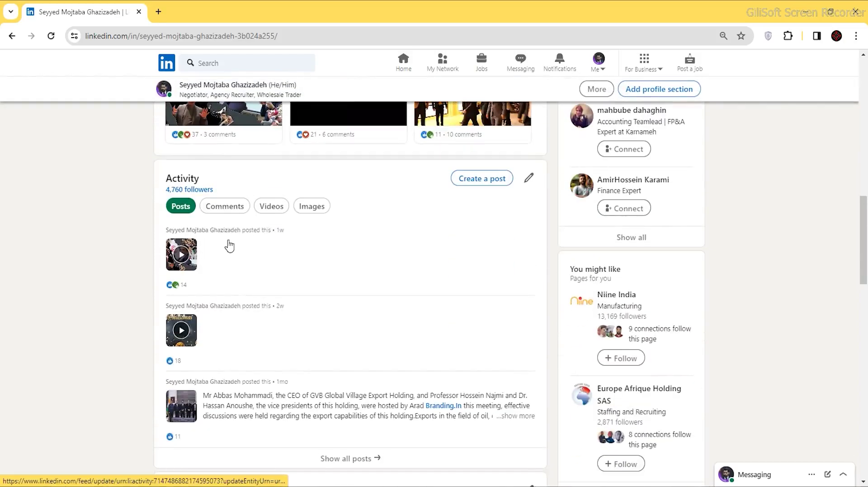
pyautogui.click(229, 246)
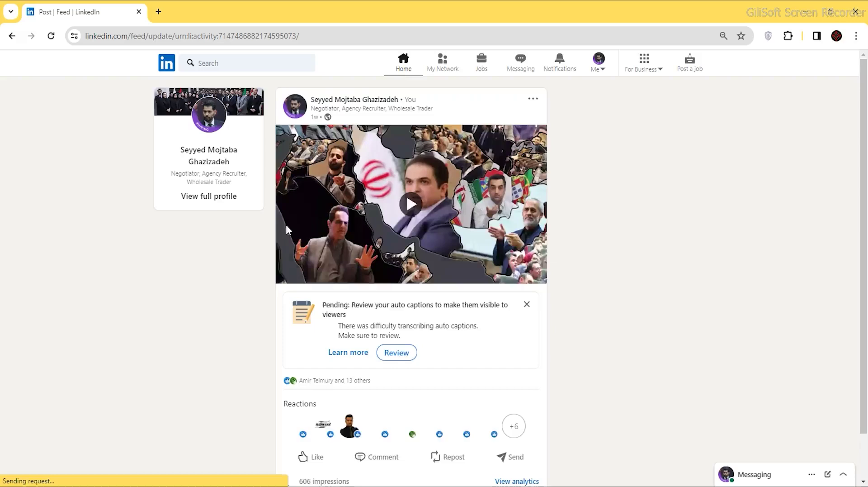
pyautogui.scroll(-1, 442, 213)
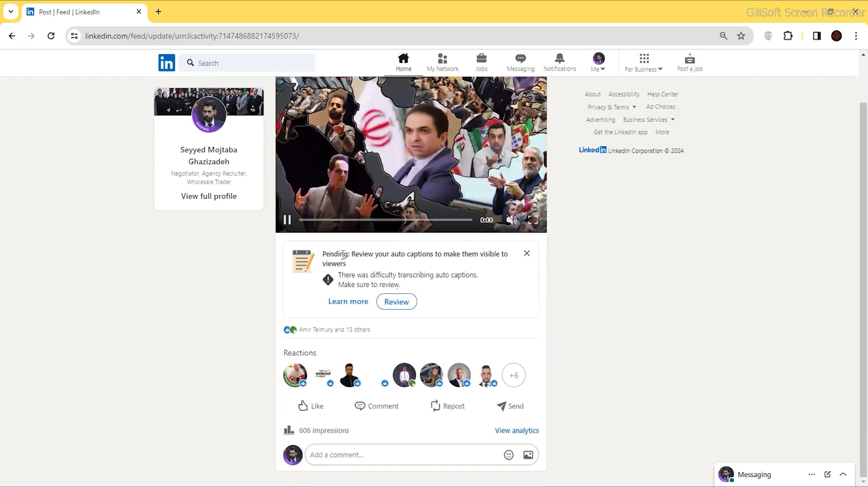
pyautogui.click(11, 37)
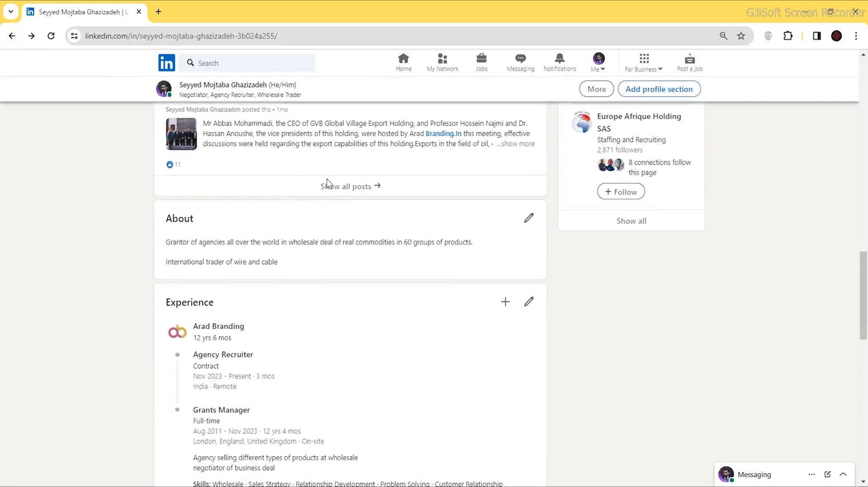
# Show all of the profile's posts and open the available options for the Merry Christmas video post
pyautogui.click(334, 186)
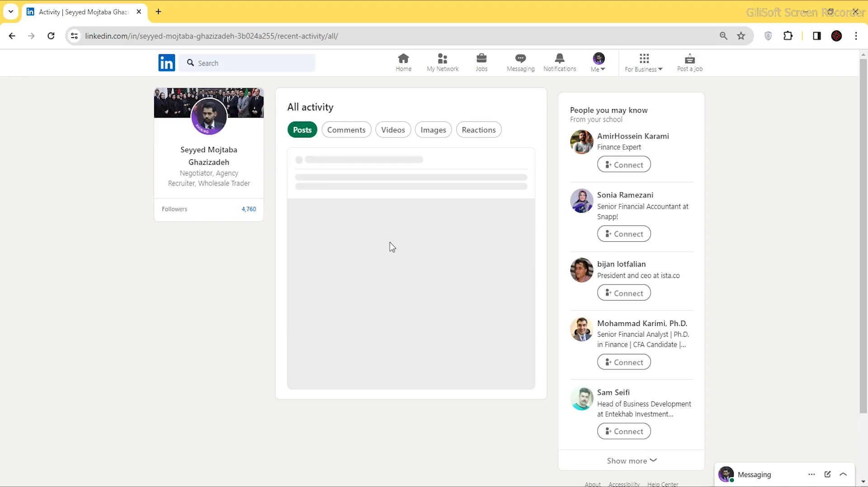
pyautogui.scroll(-9, 391, 247)
pyautogui.scroll(5, 511, 237)
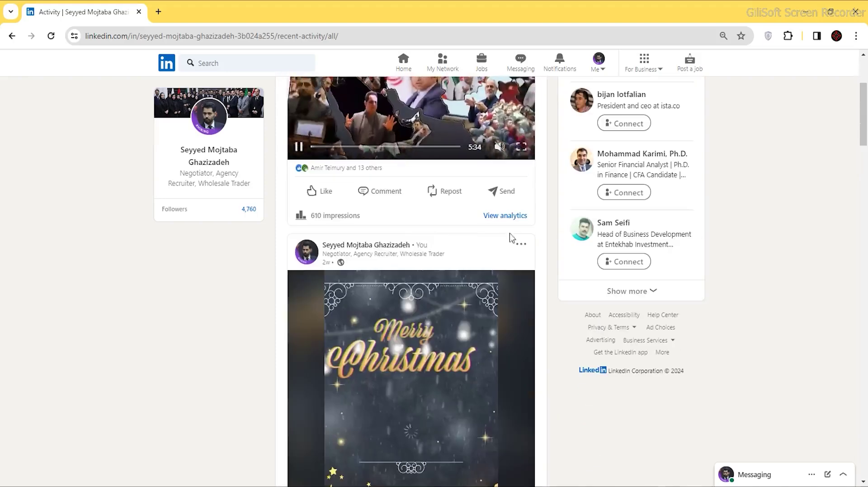
pyautogui.click(522, 243)
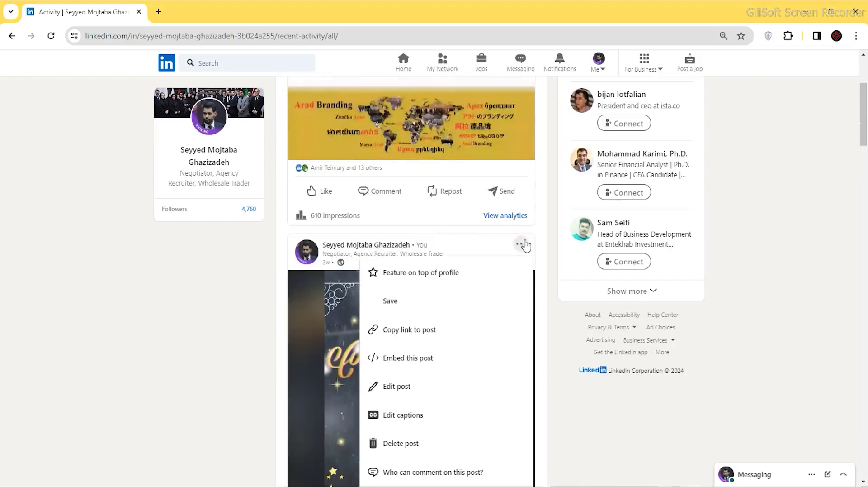